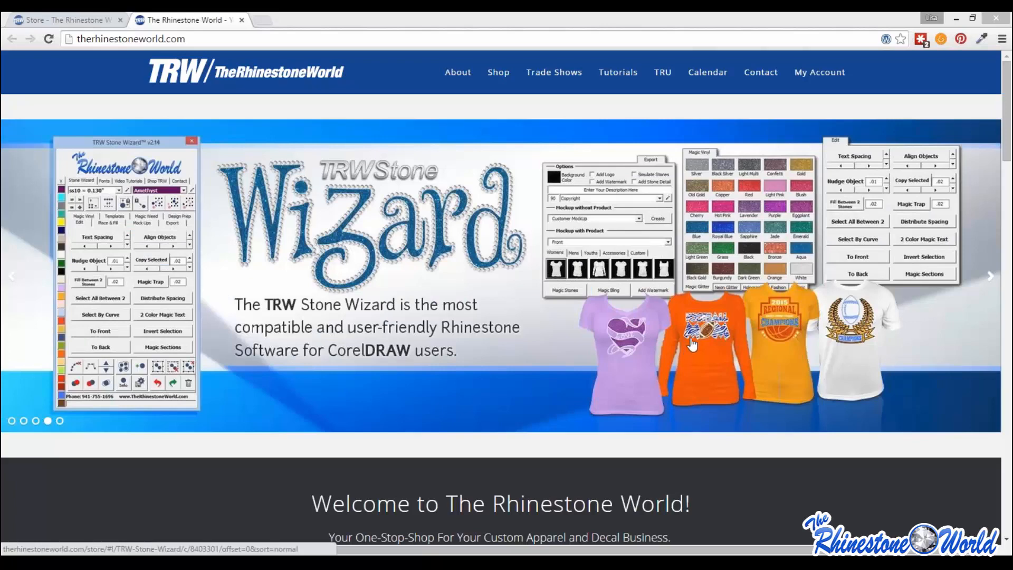
- Look over The Rhinestone World home page, and close its browser tab to return to the store account's orders
scroll(606, 434, down, 5)
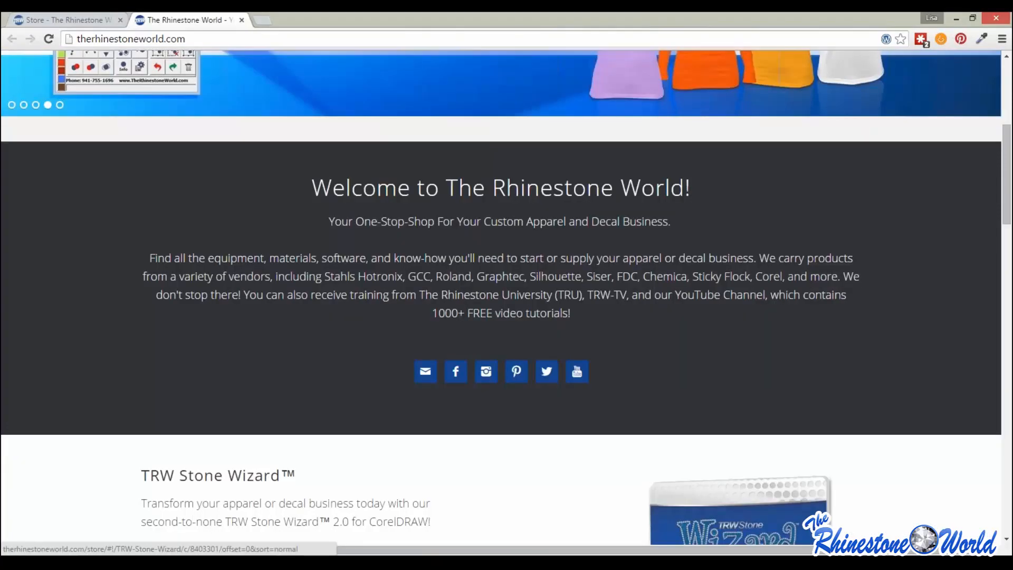
scroll(605, 434, up, 5)
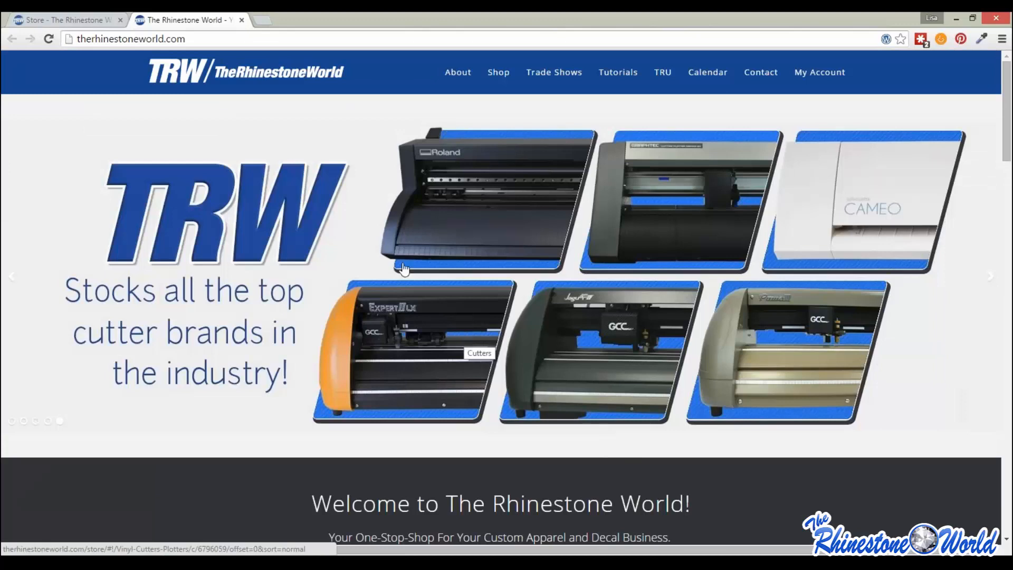
mouse_move(469, 79)
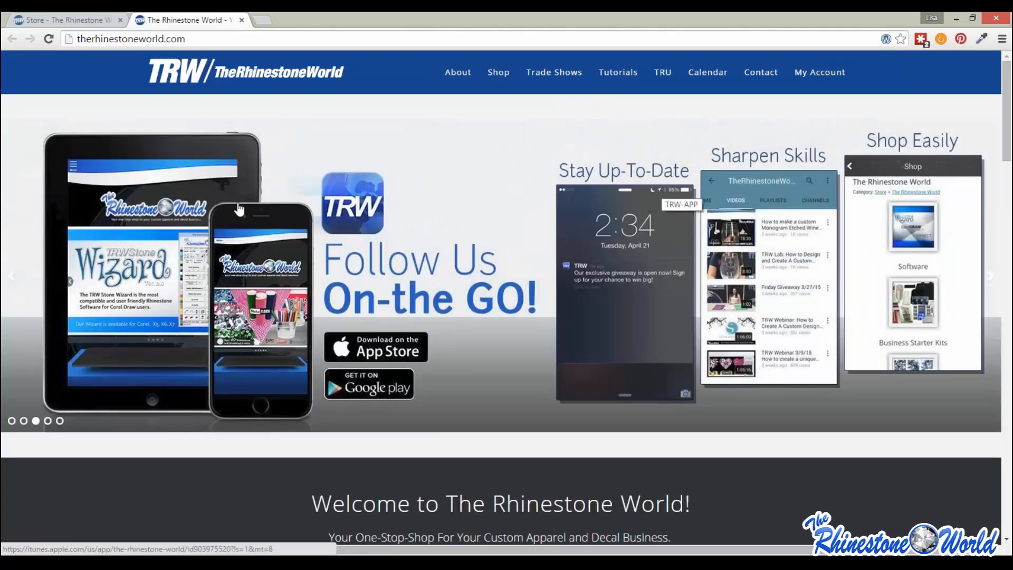
click(242, 21)
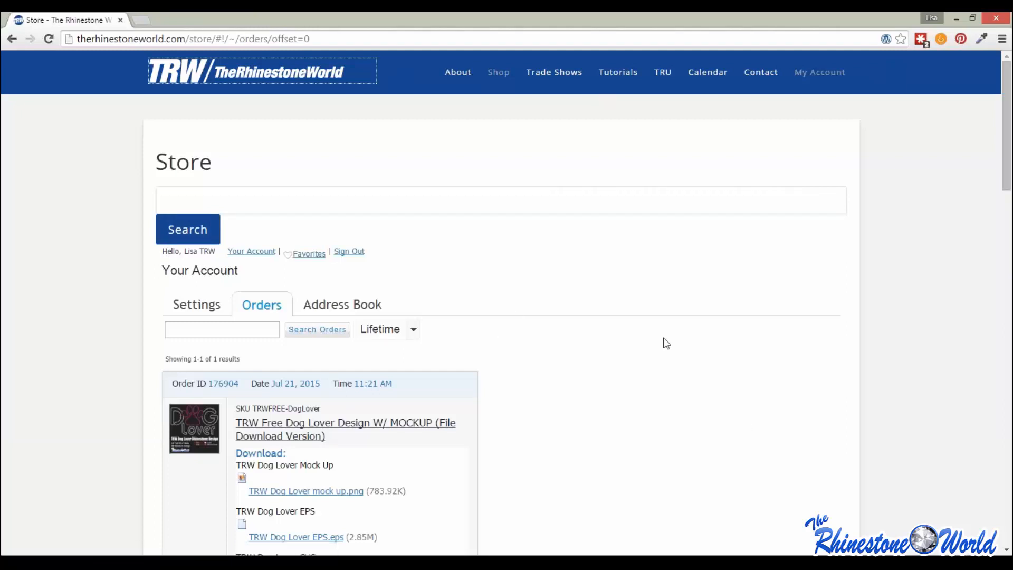
- Look through the store order to see which design packs it contains for download
scroll(662, 341, down, 3)
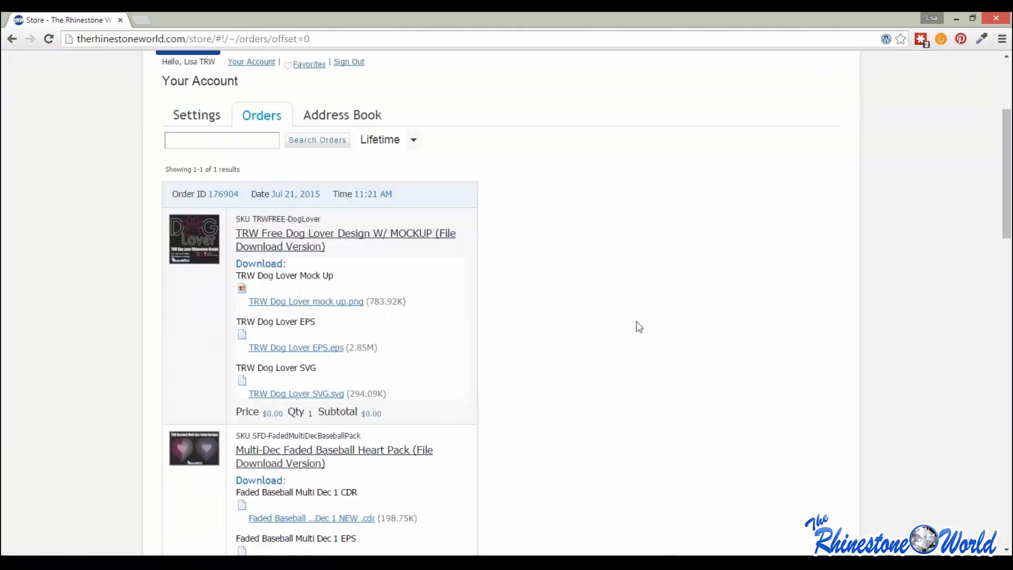
scroll(638, 326, down, 1)
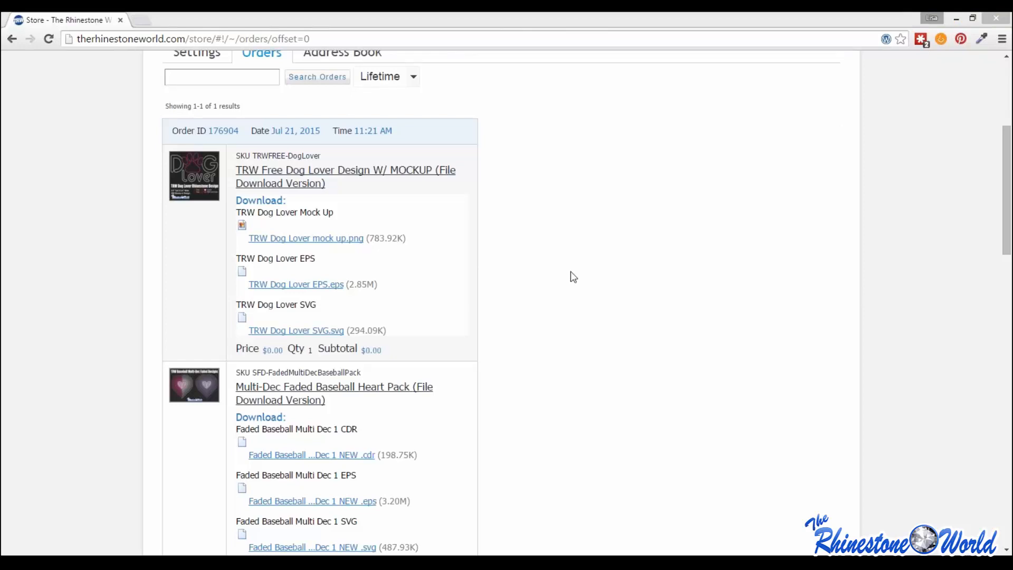
click(577, 294)
scroll(579, 294, down, 10)
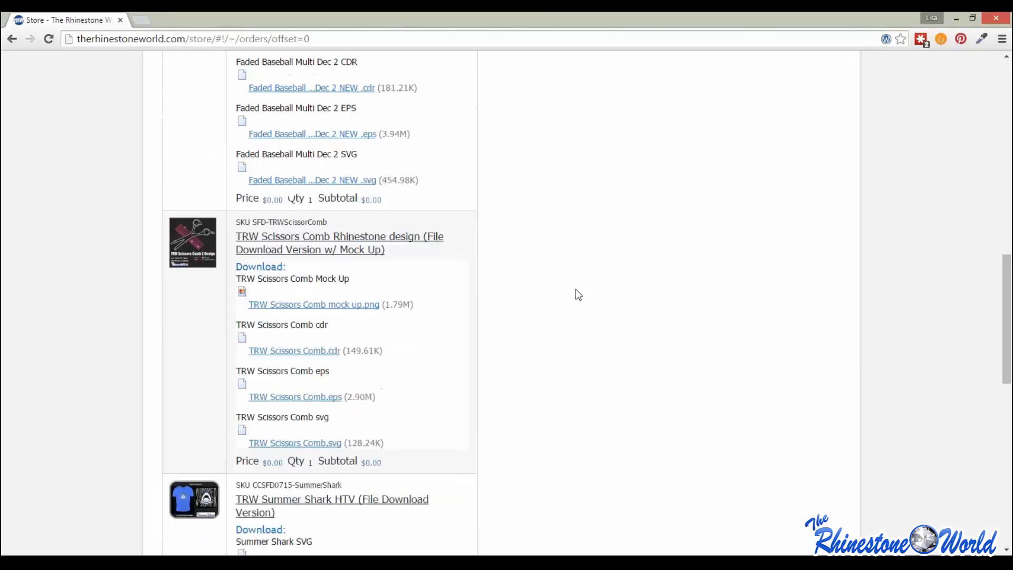
scroll(580, 294, down, 7)
scroll(581, 294, up, 10)
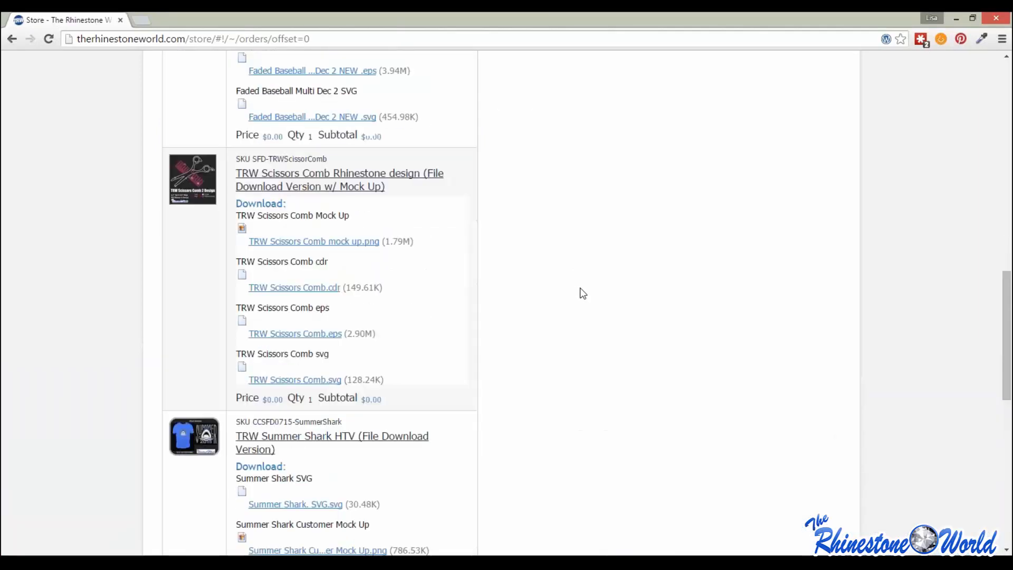
scroll(580, 294, up, 10)
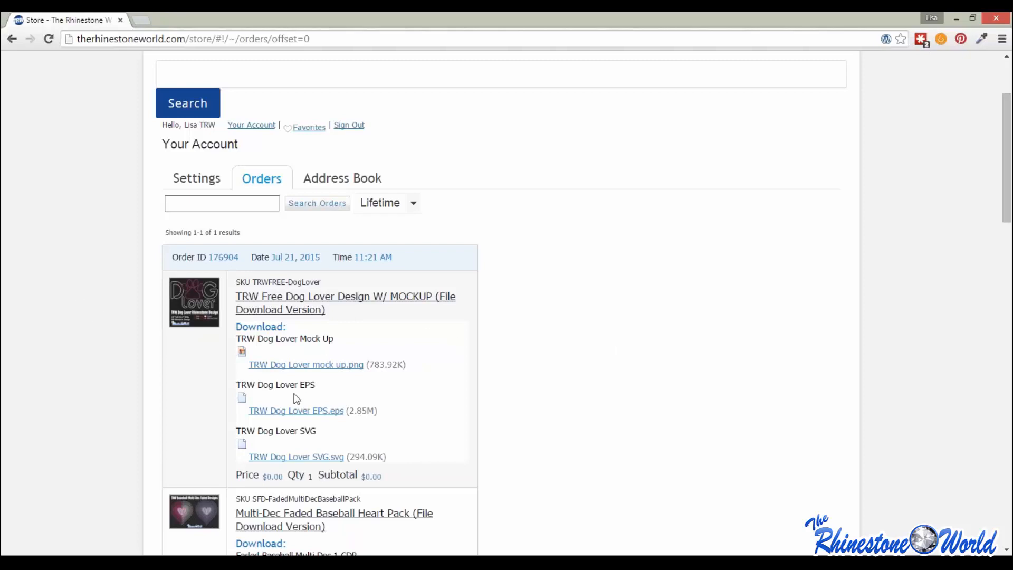
- Examine the downloadable file formats of the Dog Lover, Faded Baseball Heart, Scissors Comb and Summer Shark designs
scroll(540, 398, down, 2)
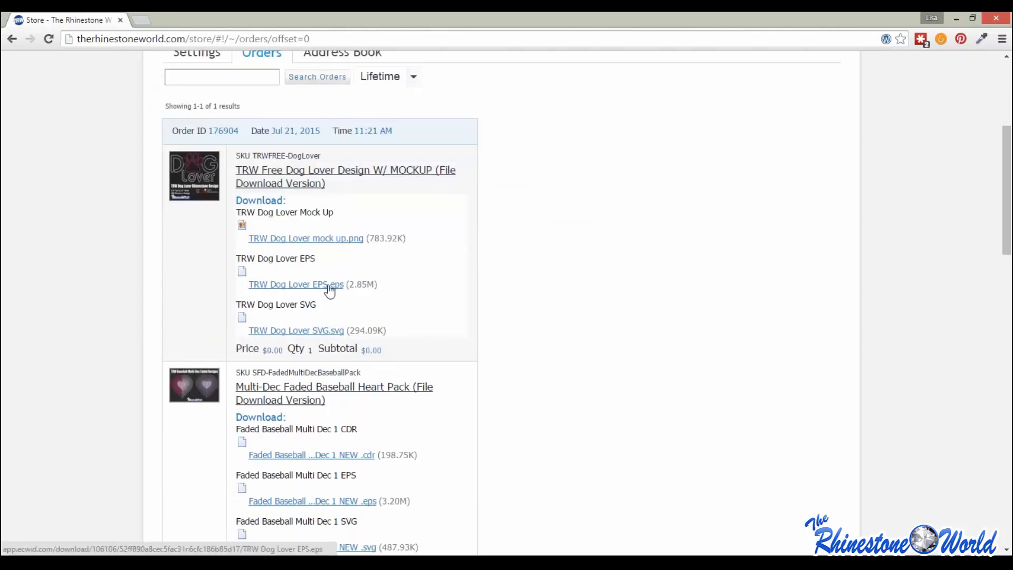
drag(330, 330, 372, 311)
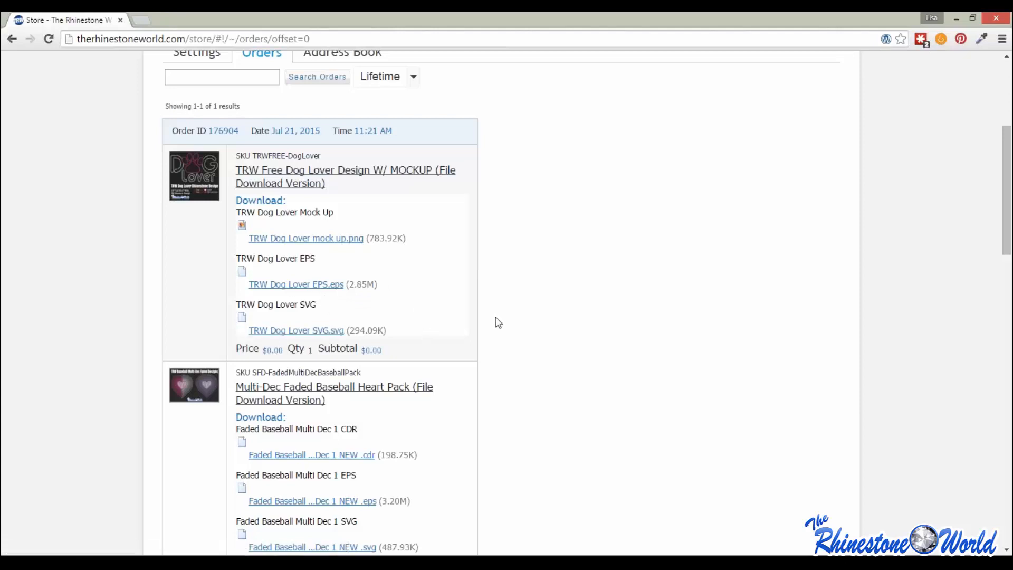
scroll(328, 336, down, 1)
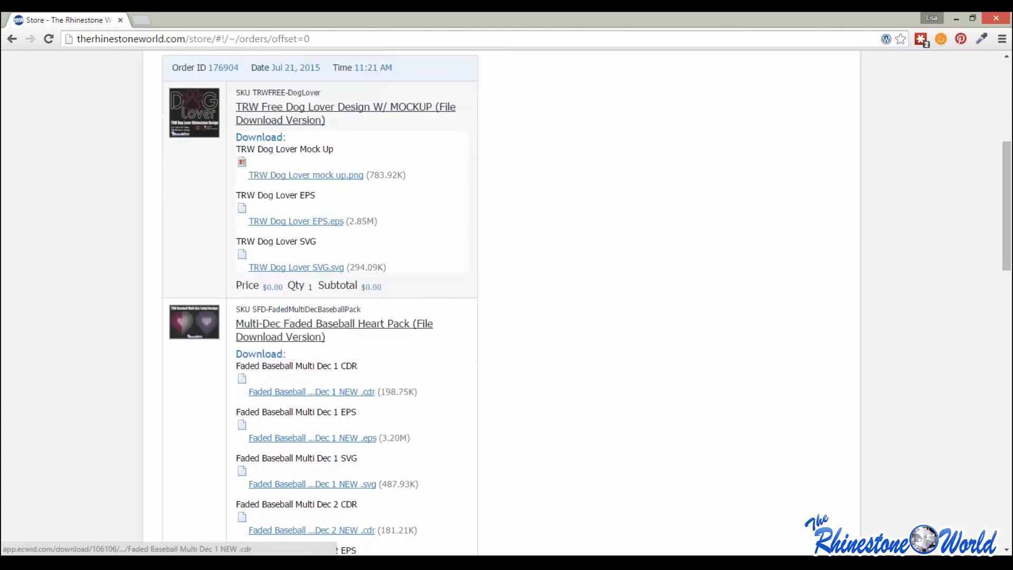
scroll(318, 448, down, 4)
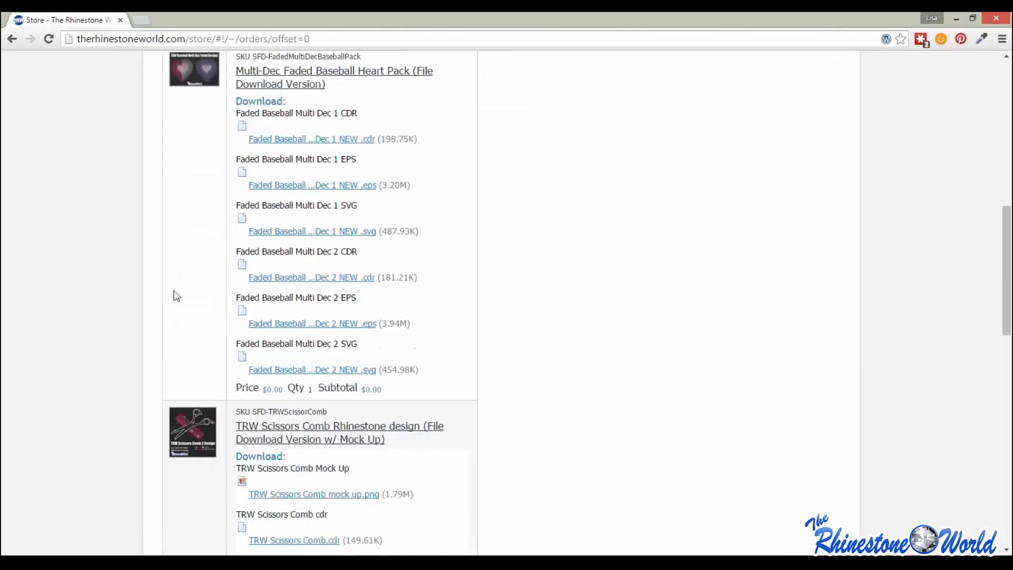
scroll(214, 286, up, 3)
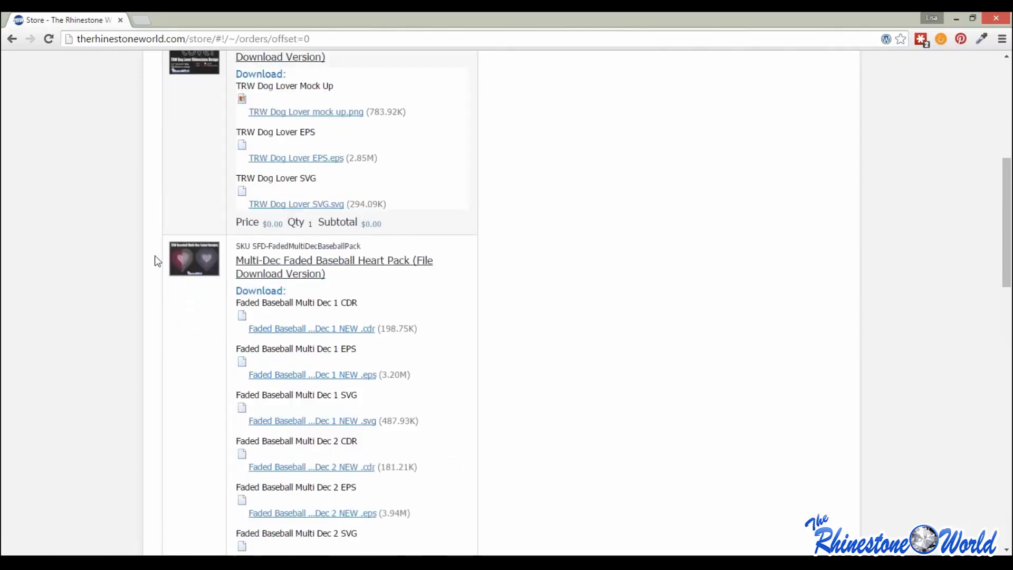
scroll(499, 344, down, 1)
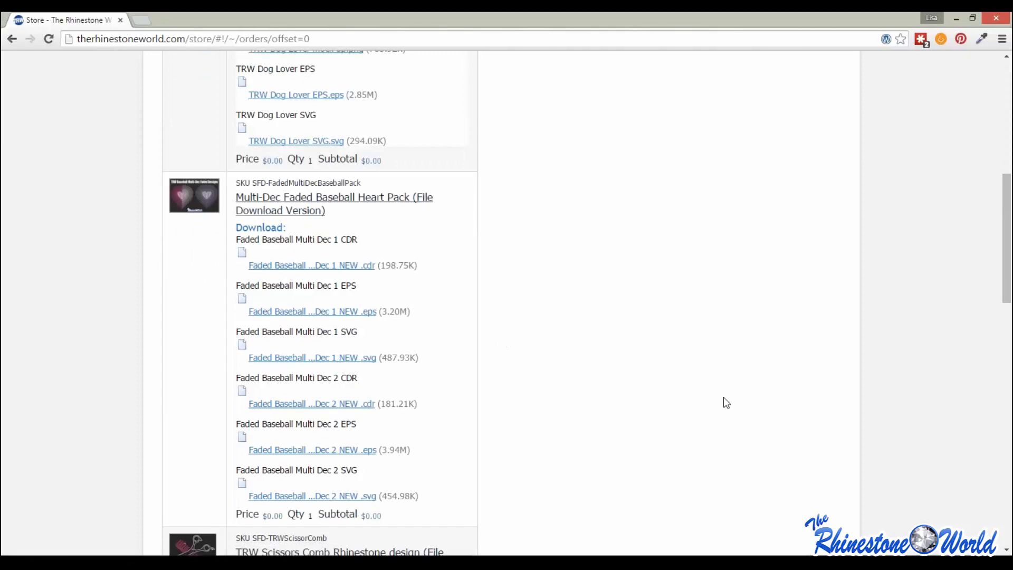
scroll(669, 350, down, 5)
scroll(649, 339, down, 4)
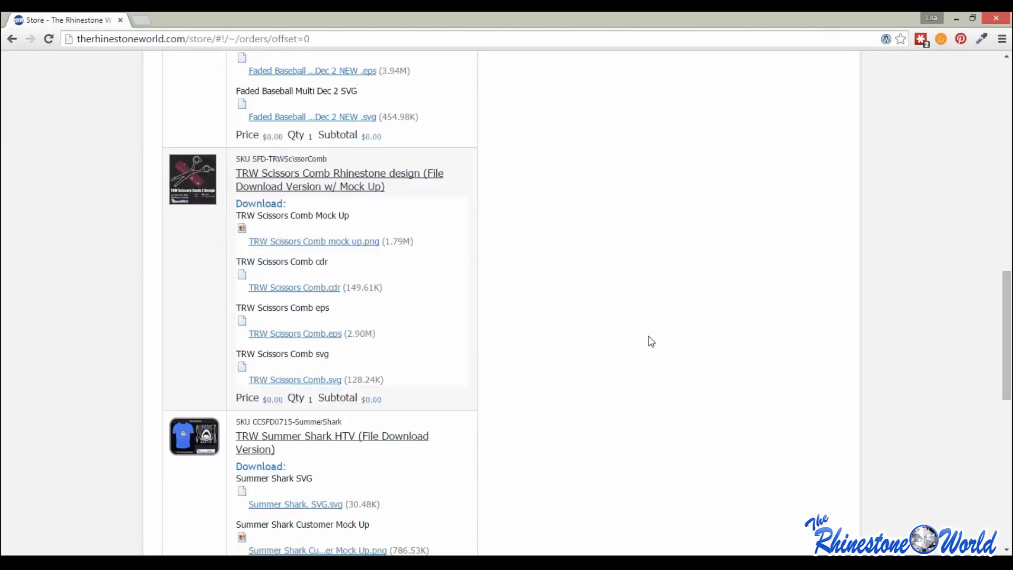
scroll(651, 338, down, 2)
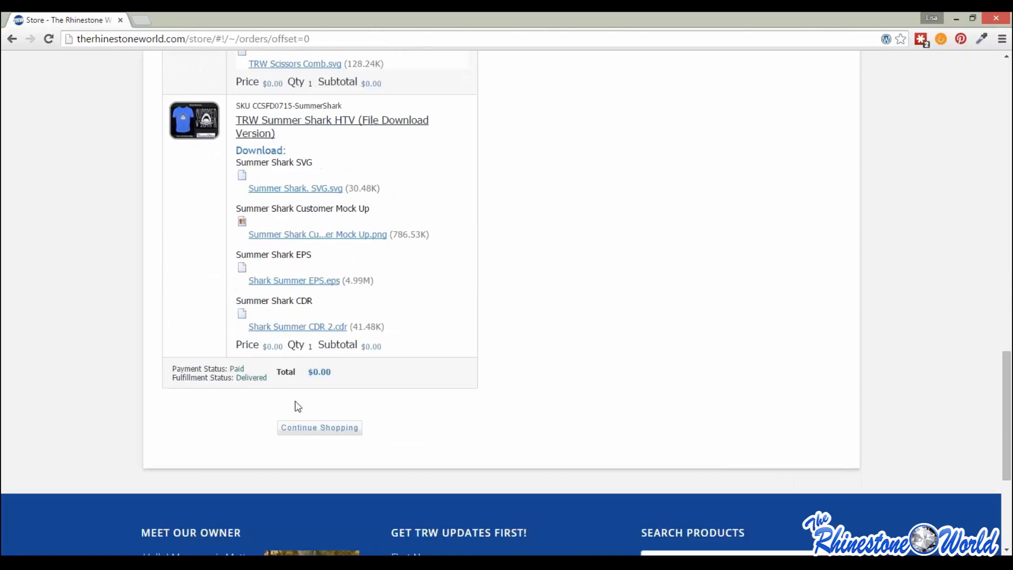
- Switch to Silhouette Studio and close the list of recovered documents
drag(296, 401, 623, 13)
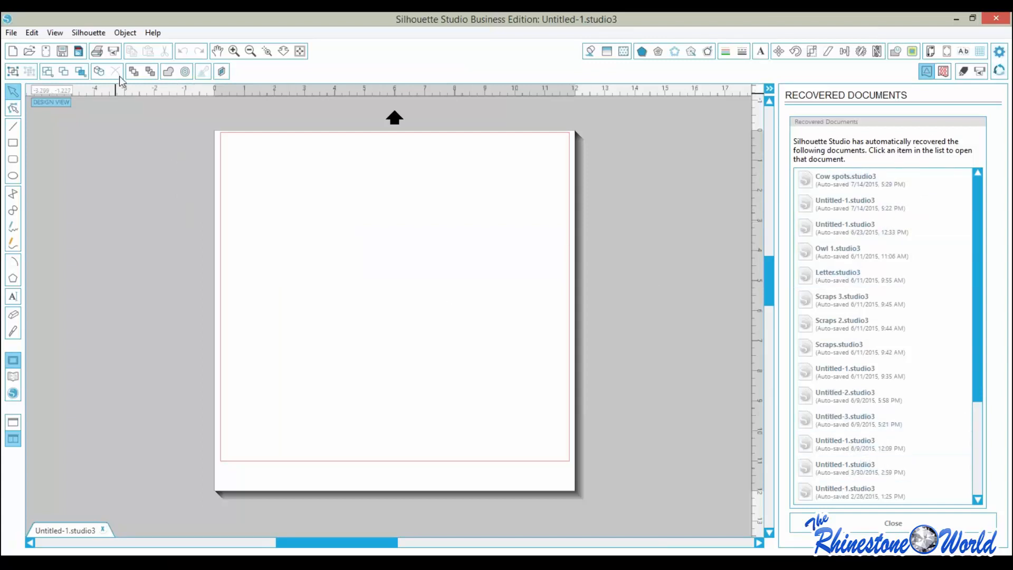
click(866, 525)
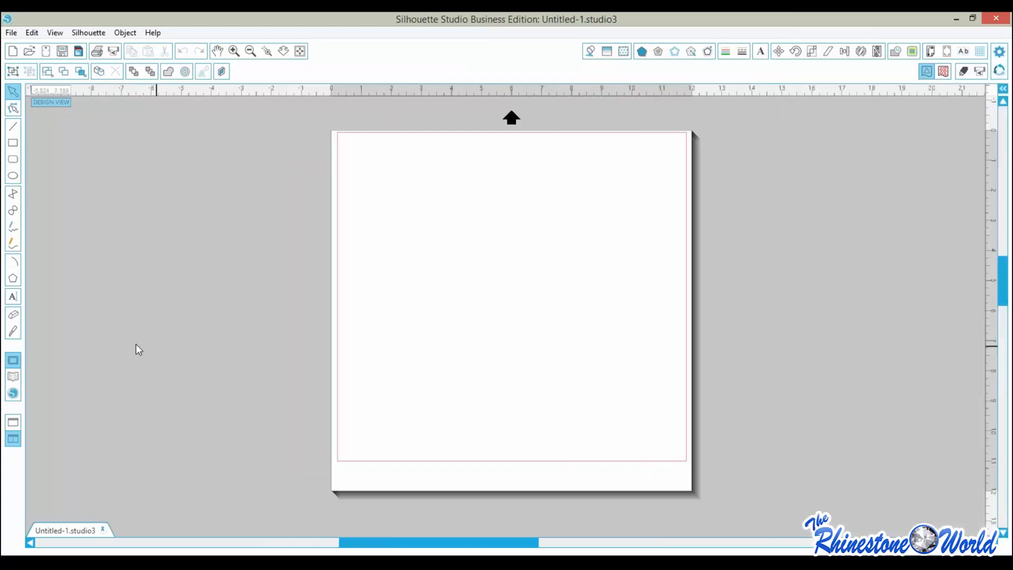
- Start opening a file and browse from the desktop through Silhouette Images to the 01SVG folder
click(11, 32)
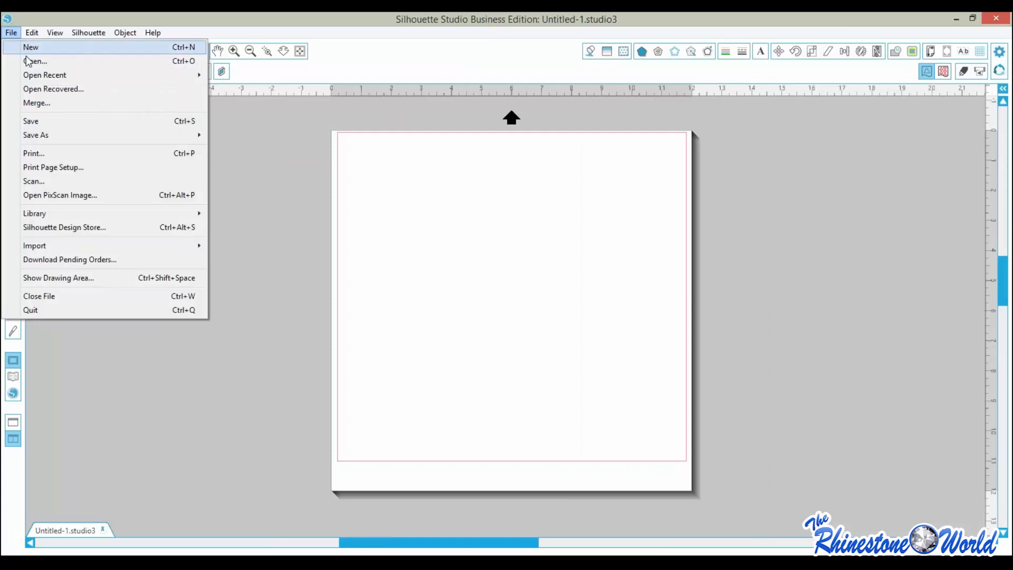
click(263, 224)
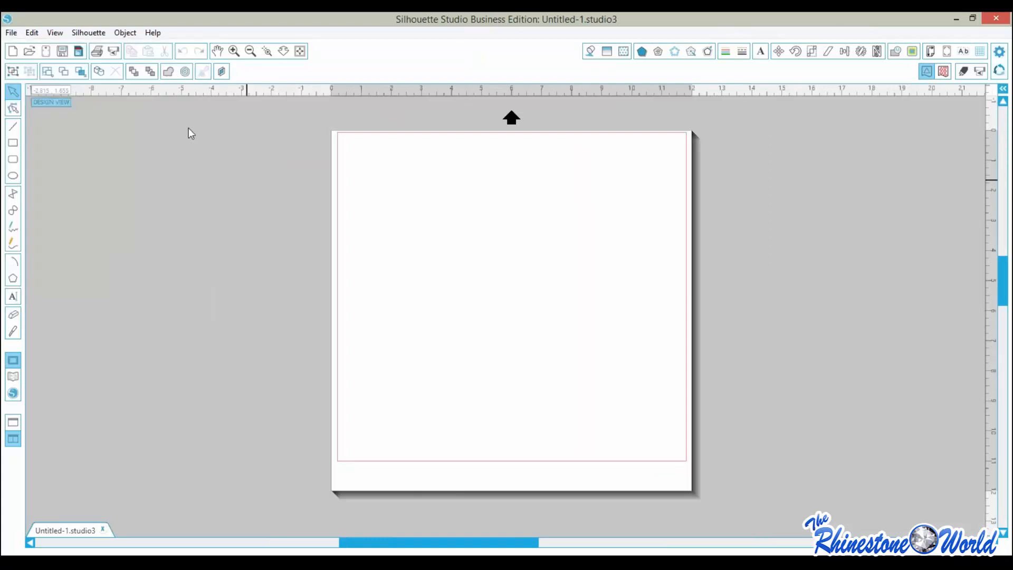
click(34, 52)
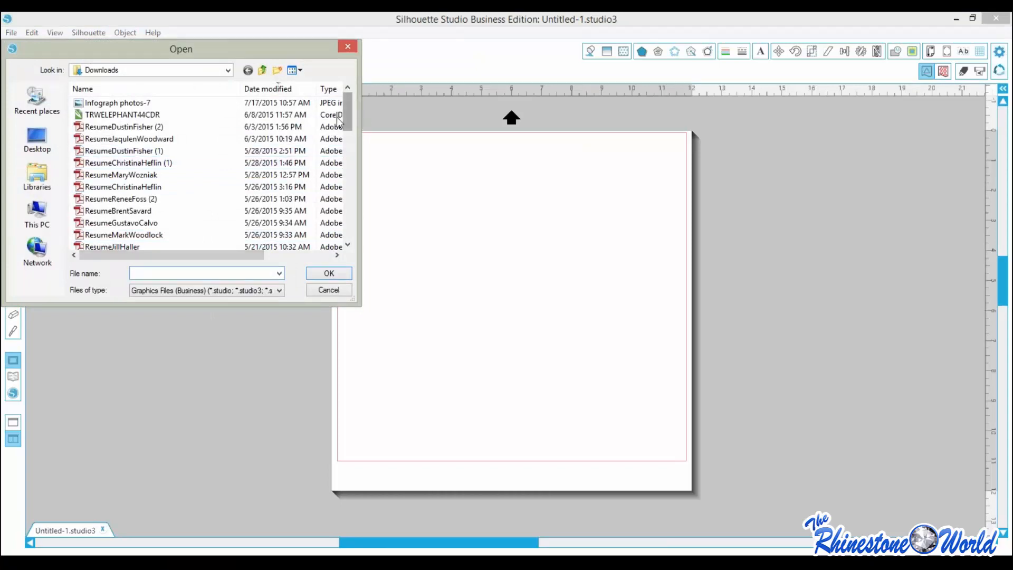
click(37, 138)
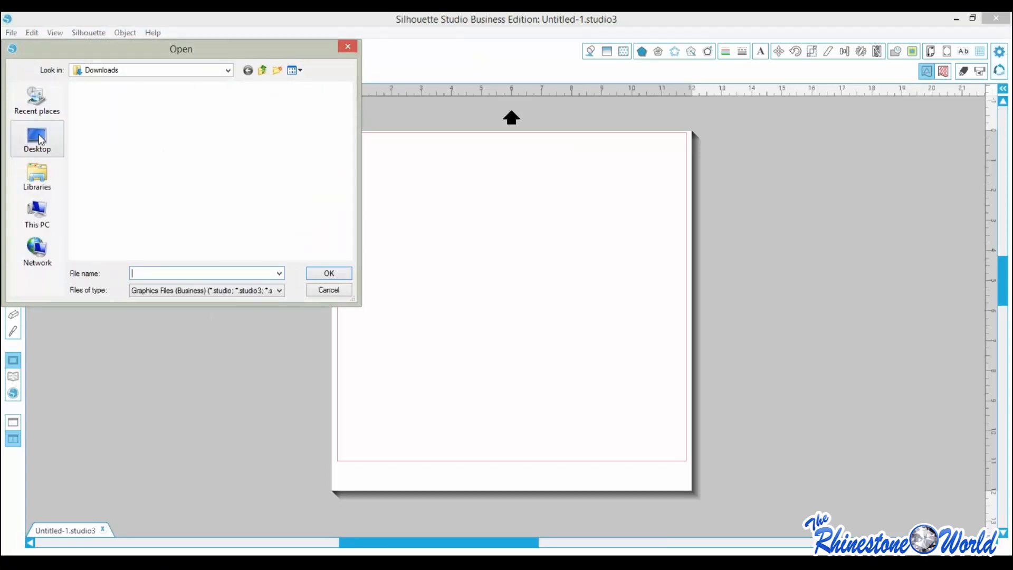
drag(348, 107, 349, 203)
double_click(145, 177)
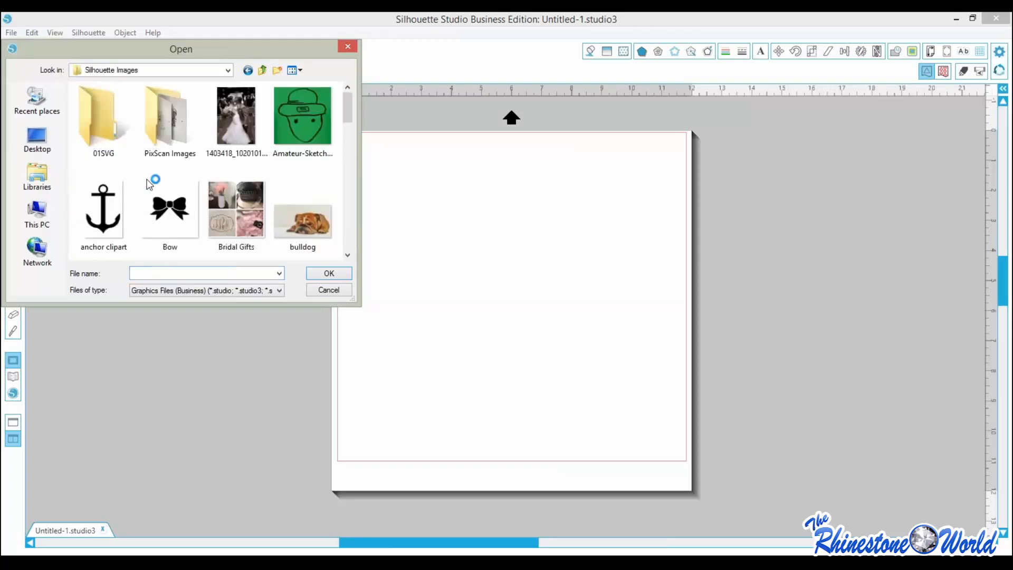
double_click(110, 131)
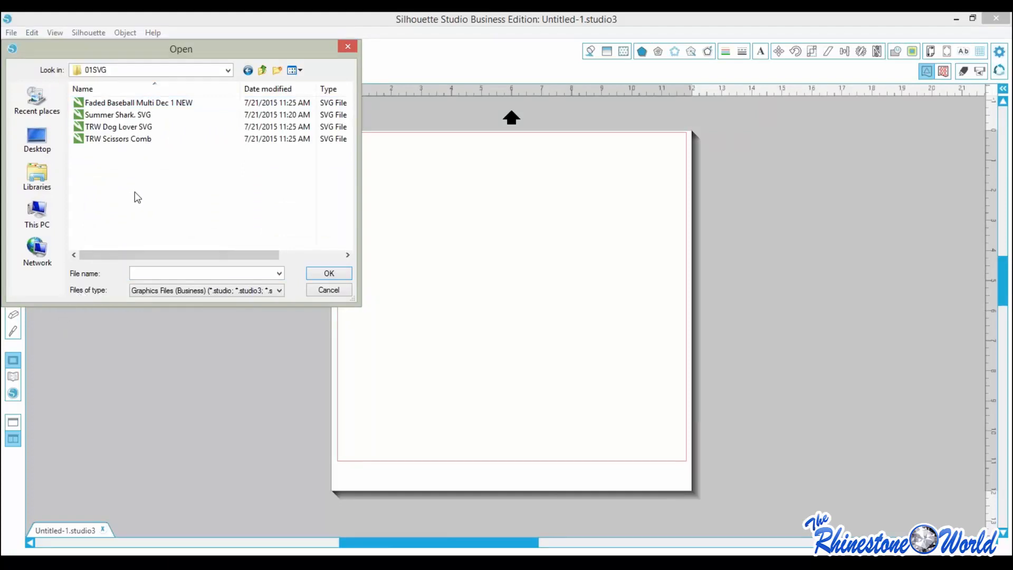
- Keep the file type at Graphics Files (Business) and open the TRW Dog Lover SVG design
click(151, 291)
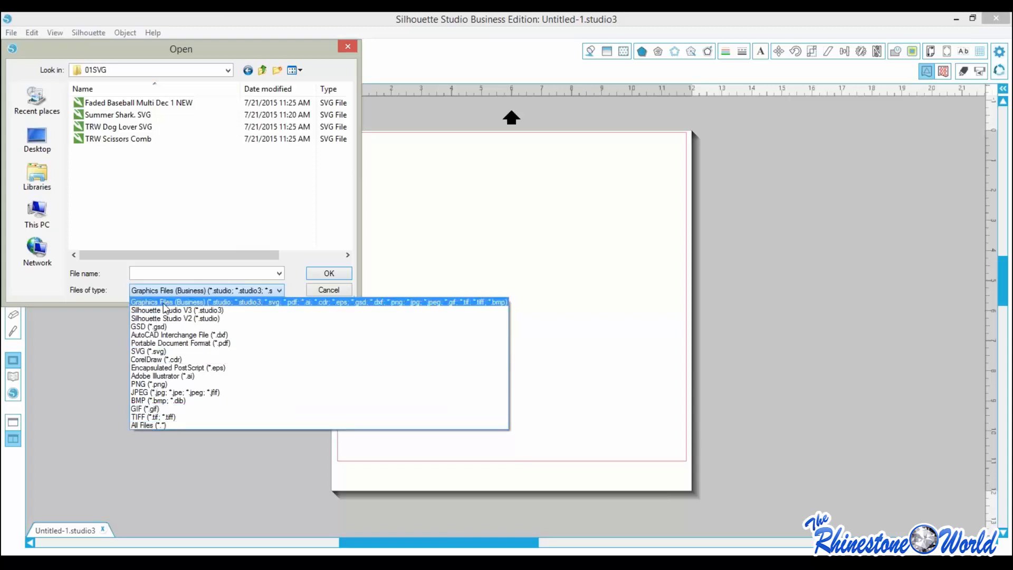
click(147, 304)
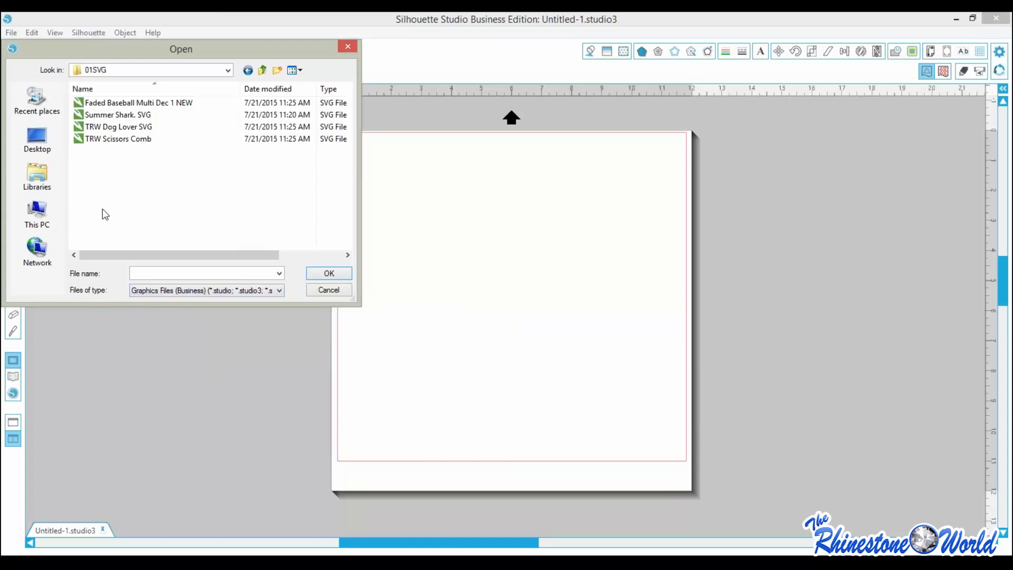
click(119, 126)
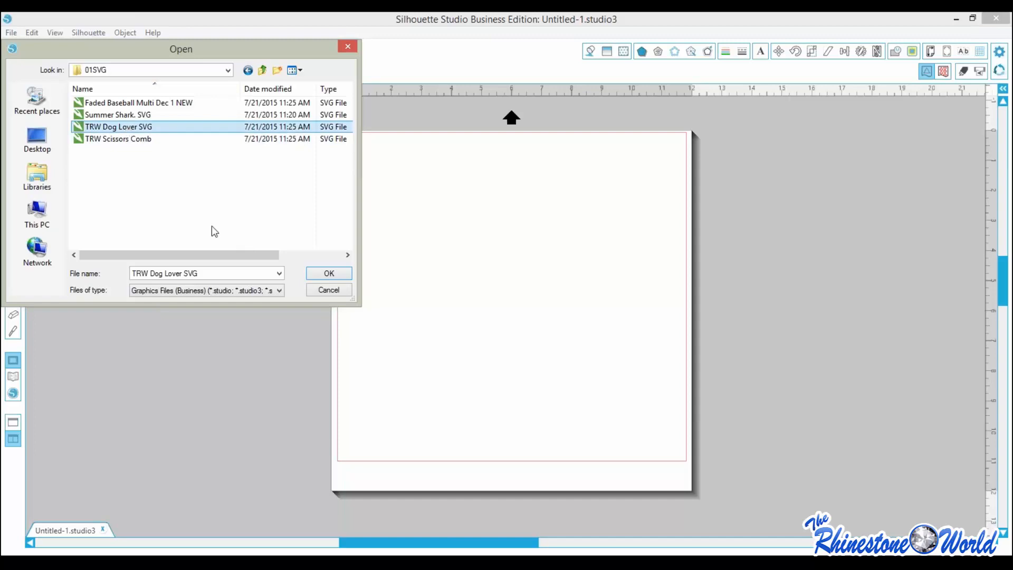
click(329, 274)
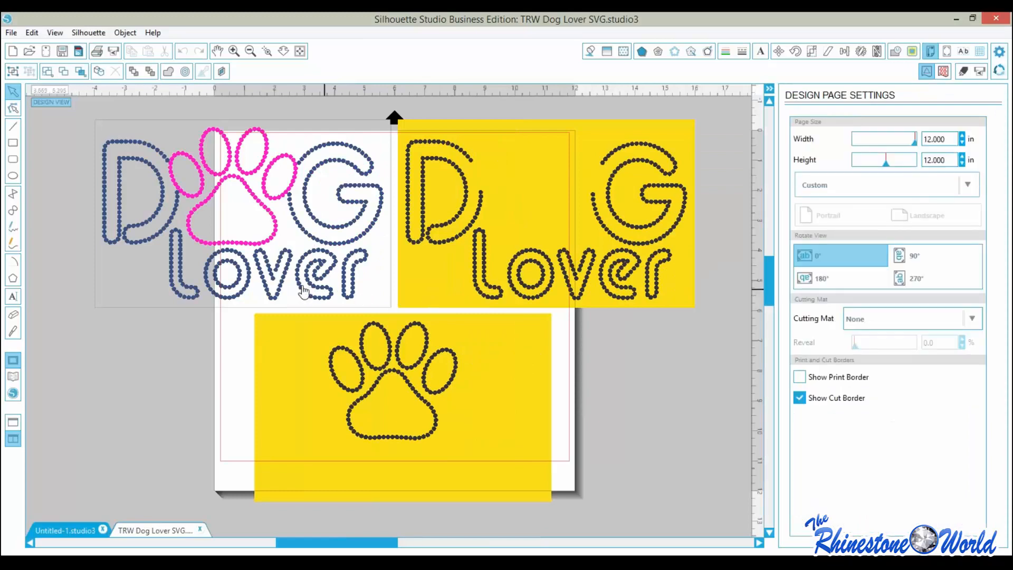
- Shift the whole Dog Lover design slightly up and to the left on the page, and deselect it
mouse_move(425, 291)
mouse_down()
mouse_move(389, 301)
mouse_move(420, 298)
mouse_move(412, 309)
mouse_move(403, 293)
mouse_move(425, 274)
mouse_up()
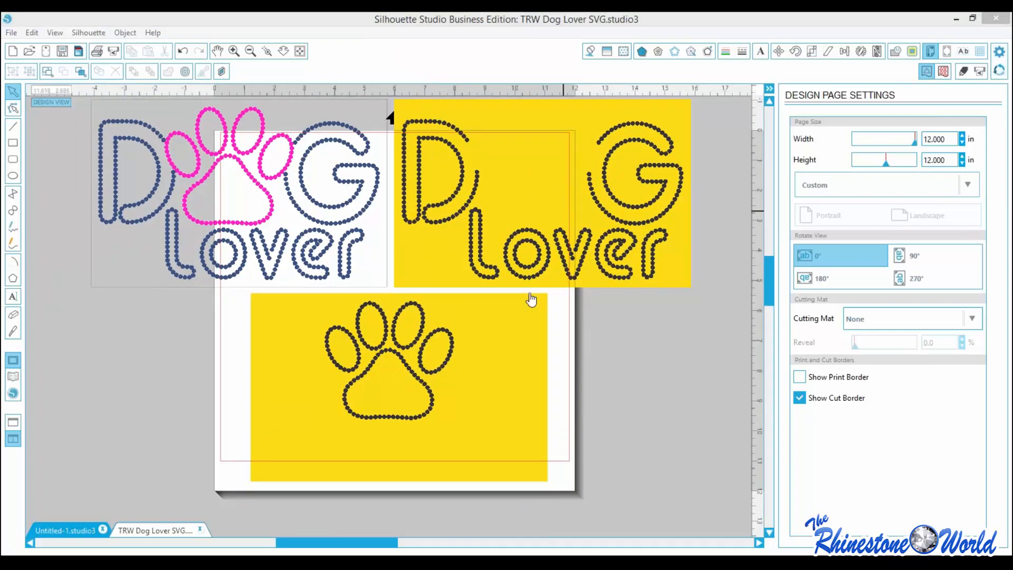
mouse_move(459, 260)
mouse_down()
mouse_move(464, 287)
mouse_move(452, 264)
mouse_up()
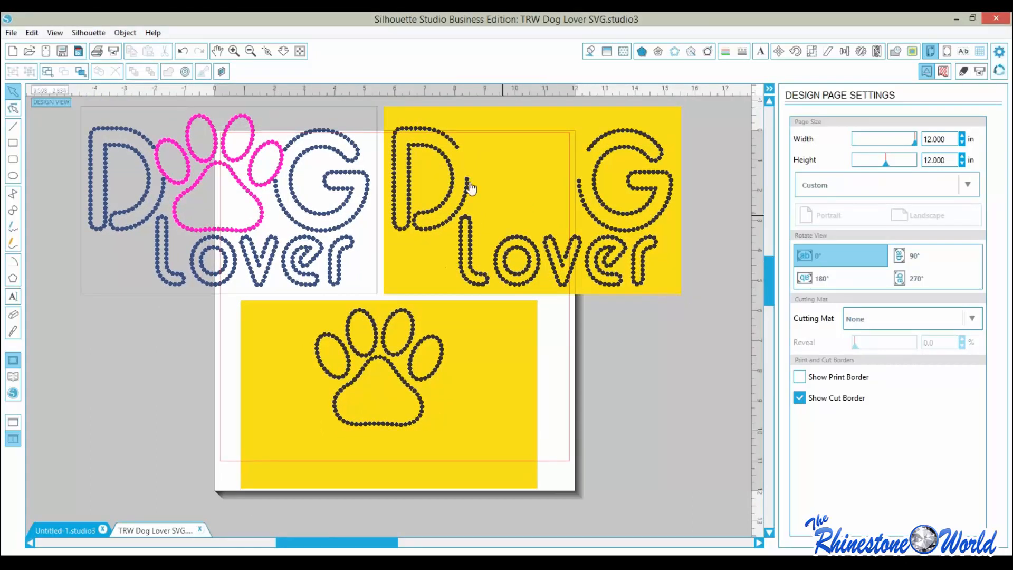
click(516, 94)
- Select the entire Dog Lover design, ungroup it and clear the selection
key(ctrl+a)
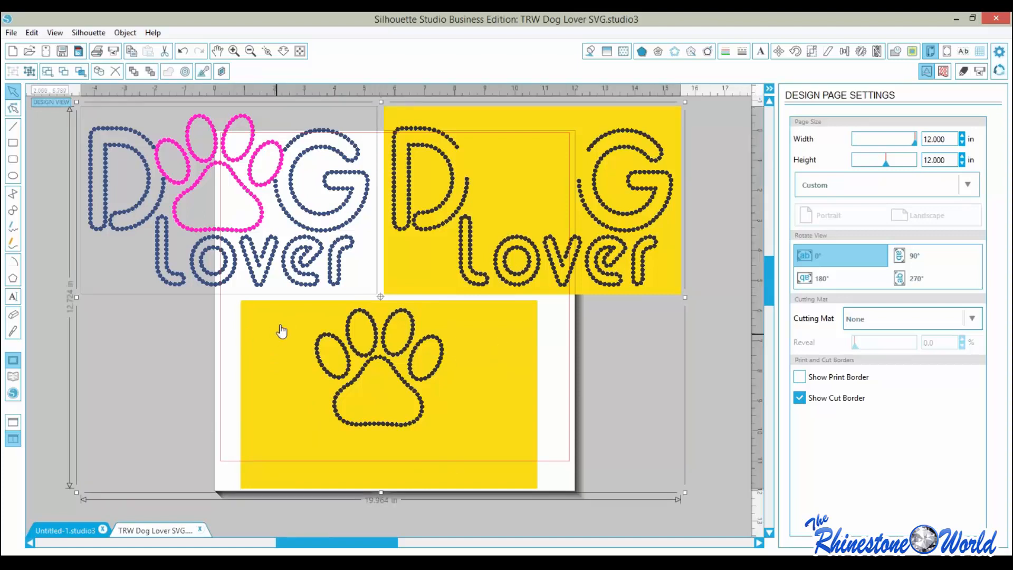
click(125, 34)
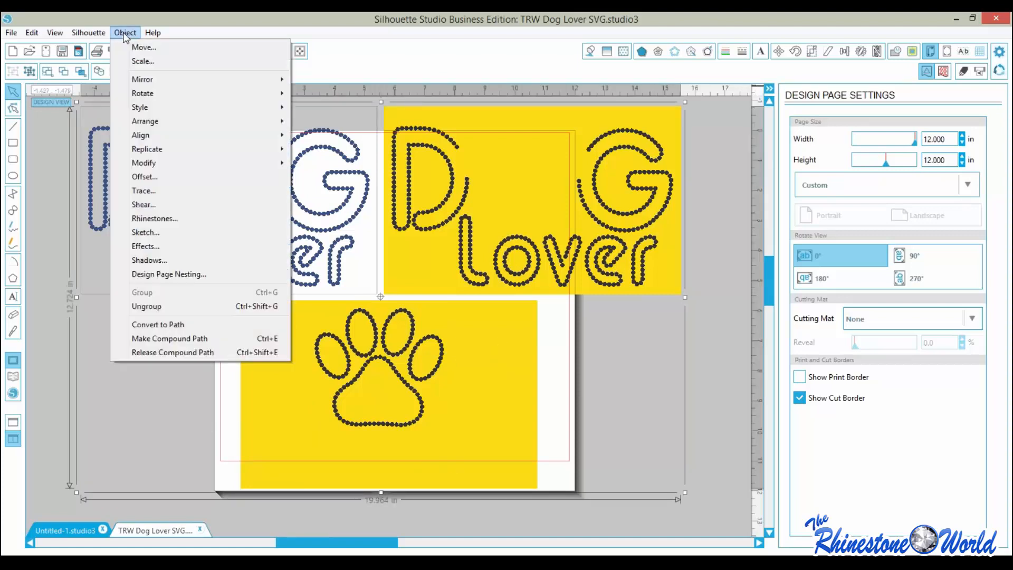
click(145, 307)
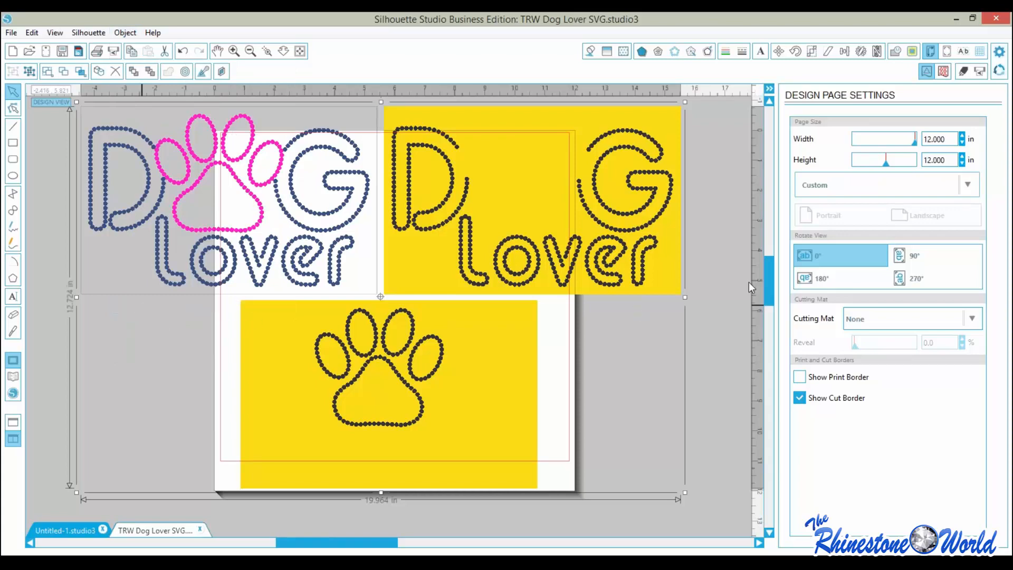
click(562, 356)
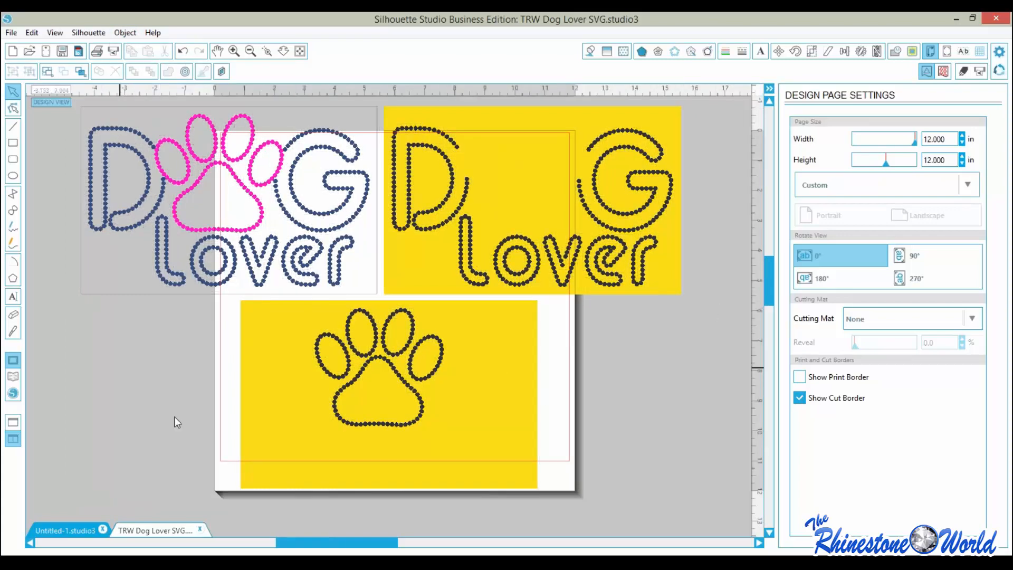
- Select the whole yellow paw block, including its background rectangle and all its stone circles, and group it
click(361, 372)
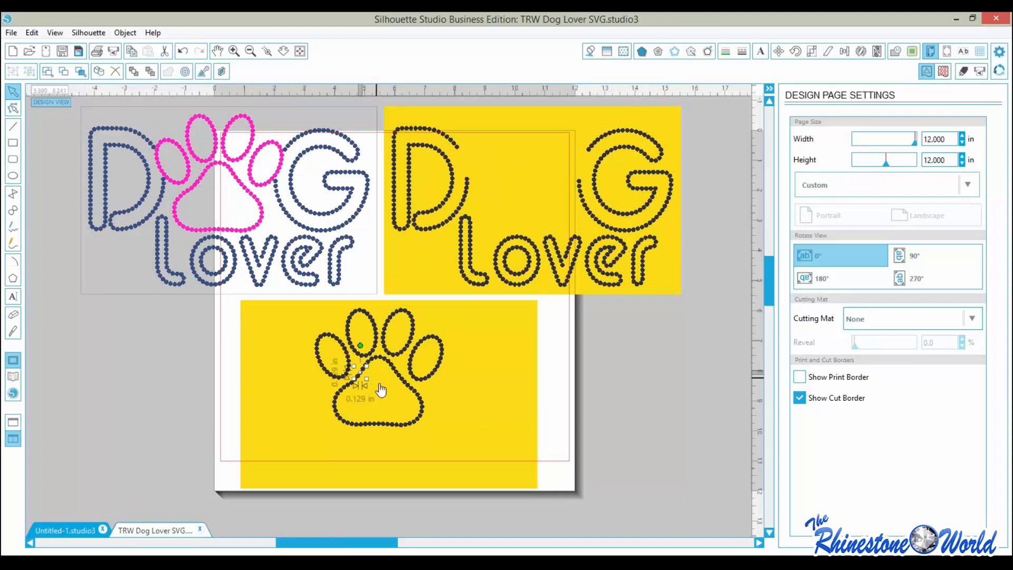
click(600, 374)
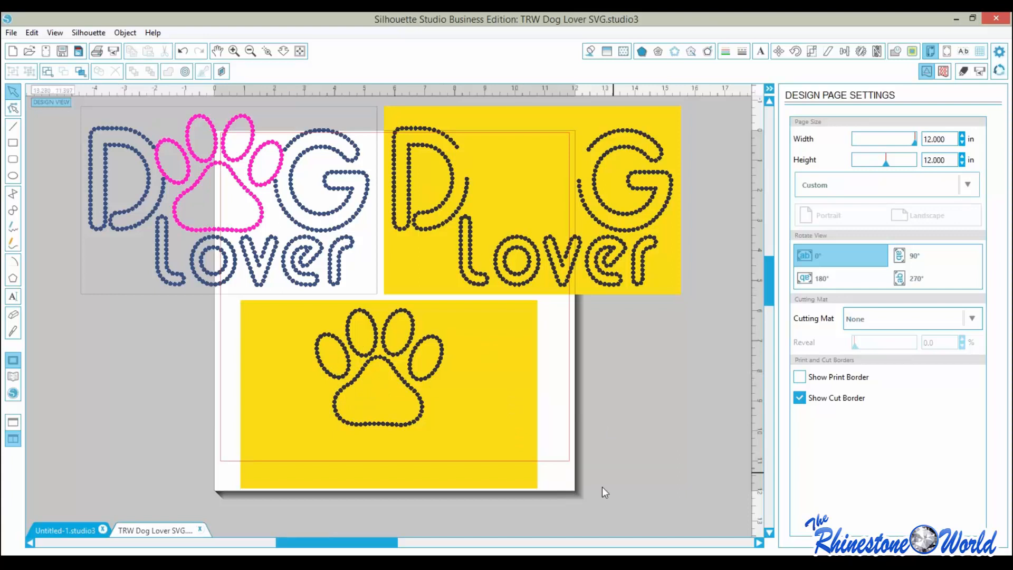
drag(601, 513, 235, 305)
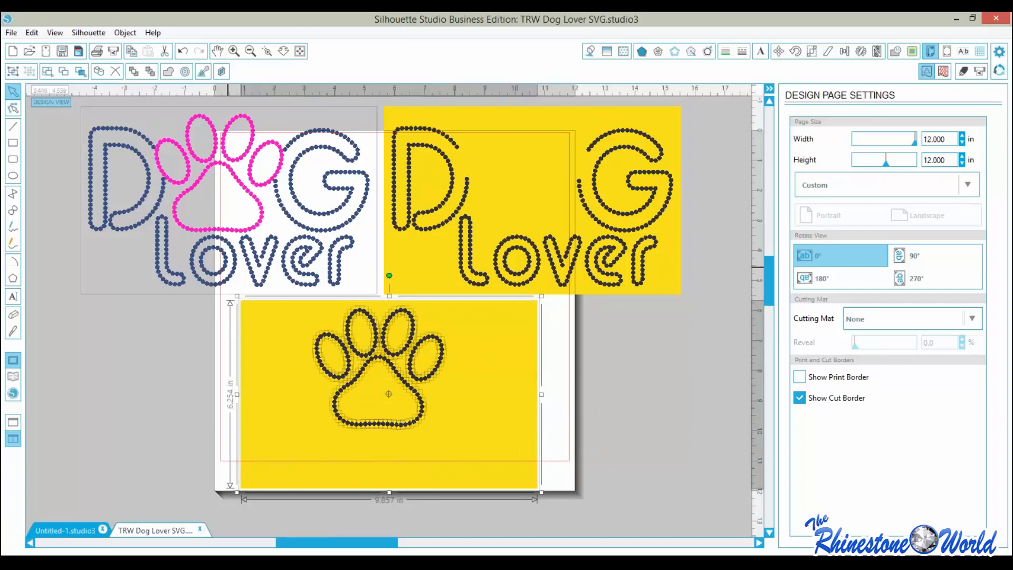
click(125, 32)
click(142, 294)
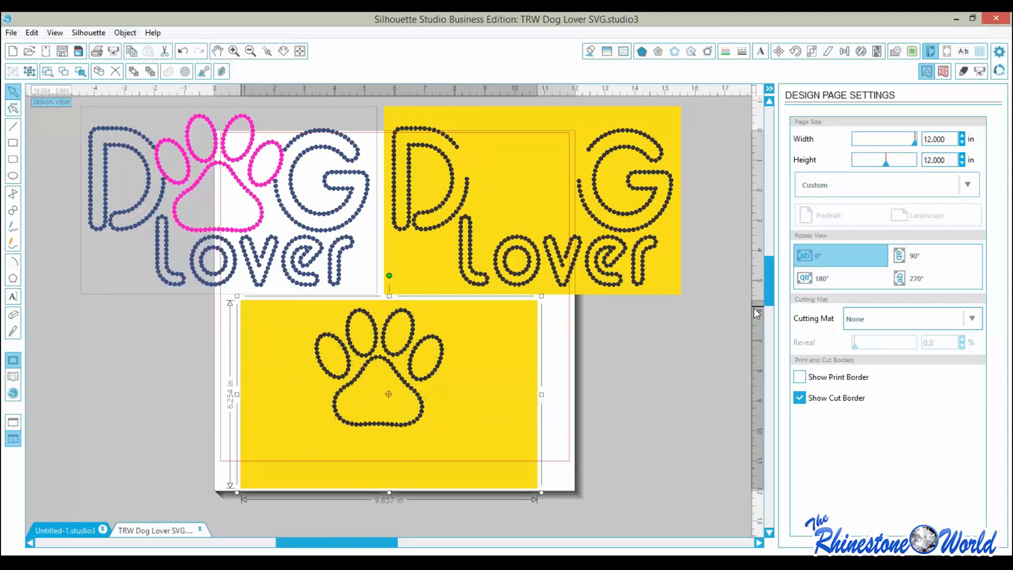
- Select the entire yellow "D G Lover" lettering block with its background and stone circles, and group it
drag(713, 304, 383, 118)
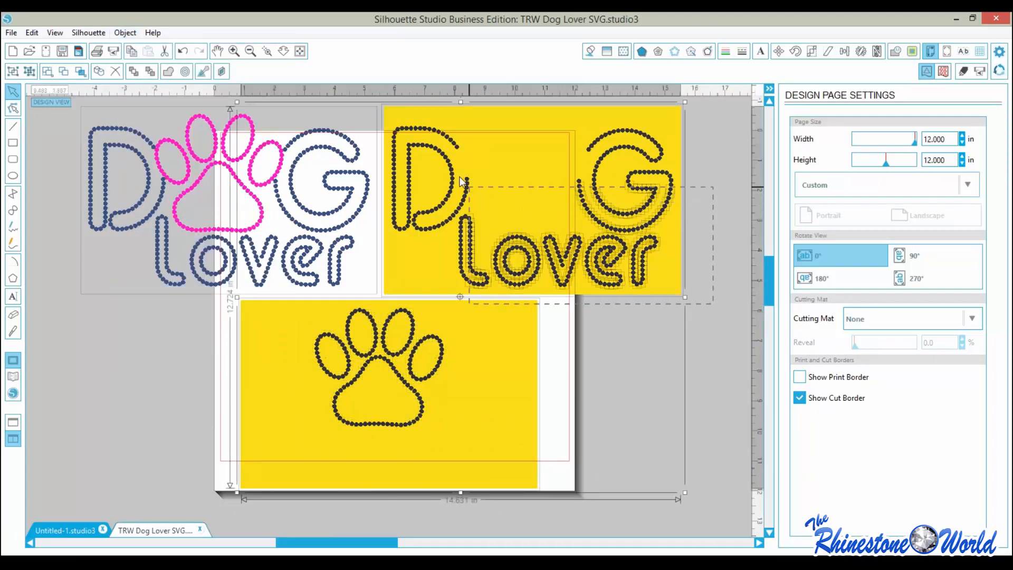
click(730, 210)
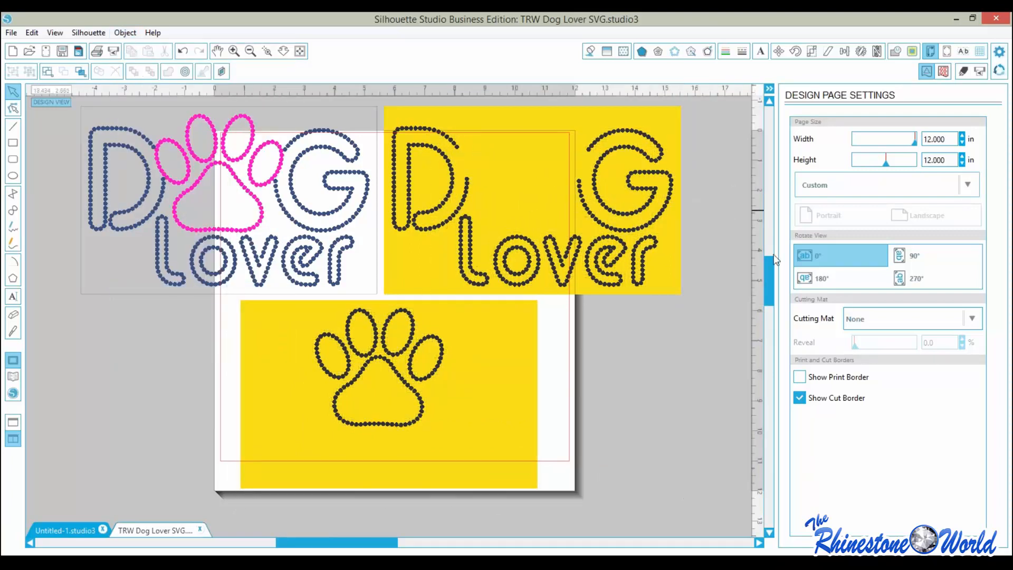
scroll(336, 109, up, 3)
click(235, 50)
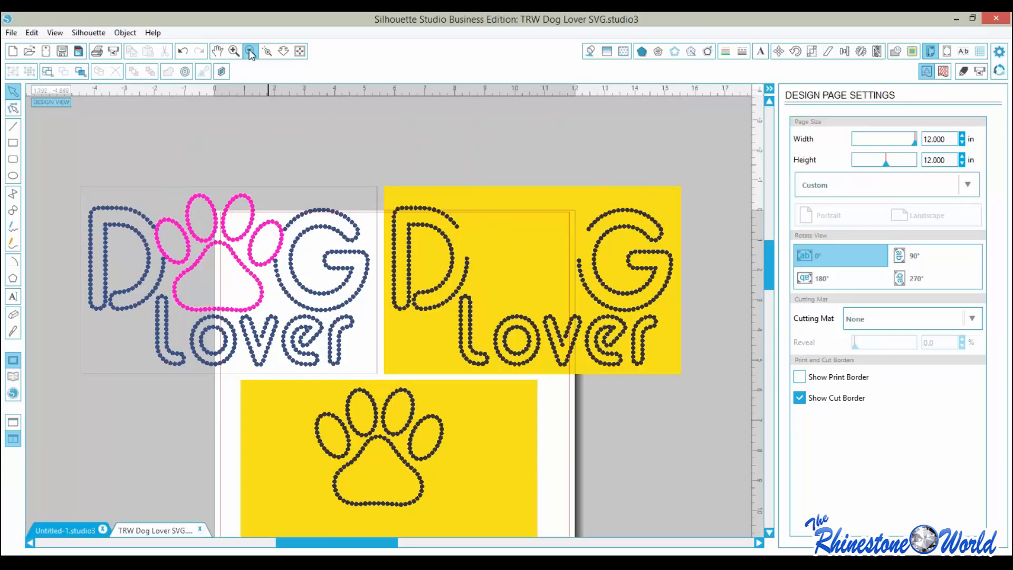
click(250, 51)
click(247, 56)
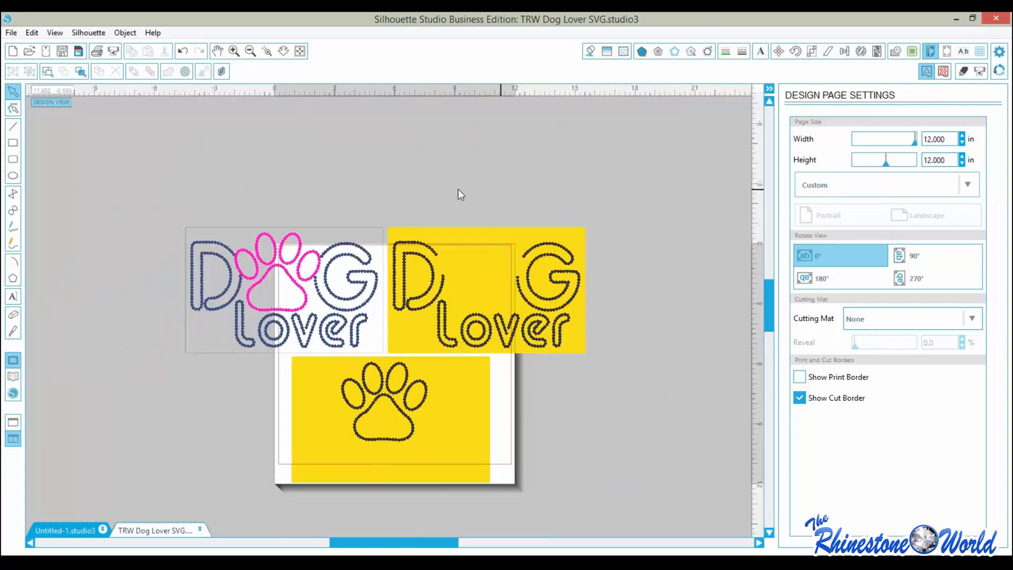
click(391, 235)
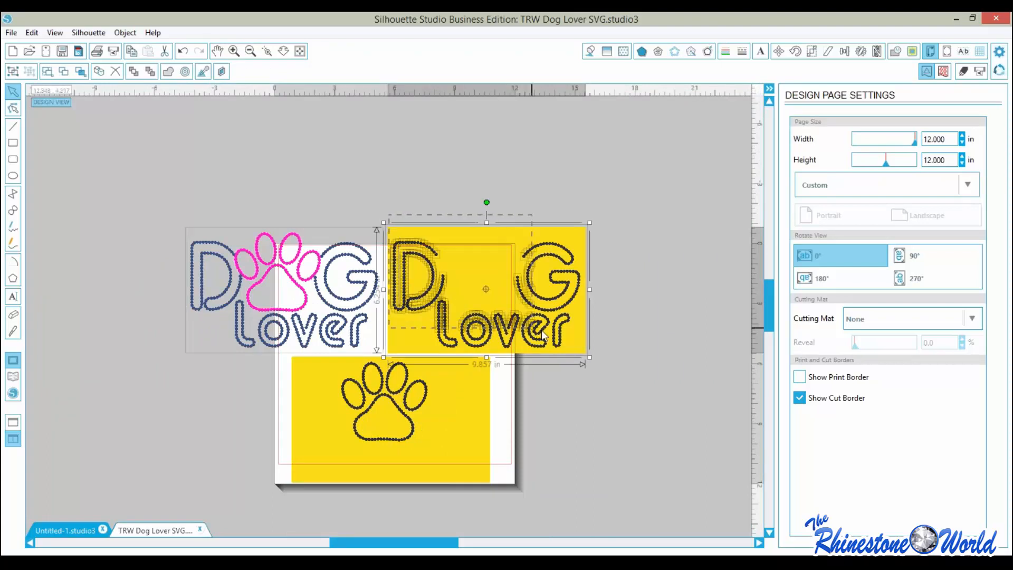
drag(572, 336, 595, 356)
click(125, 32)
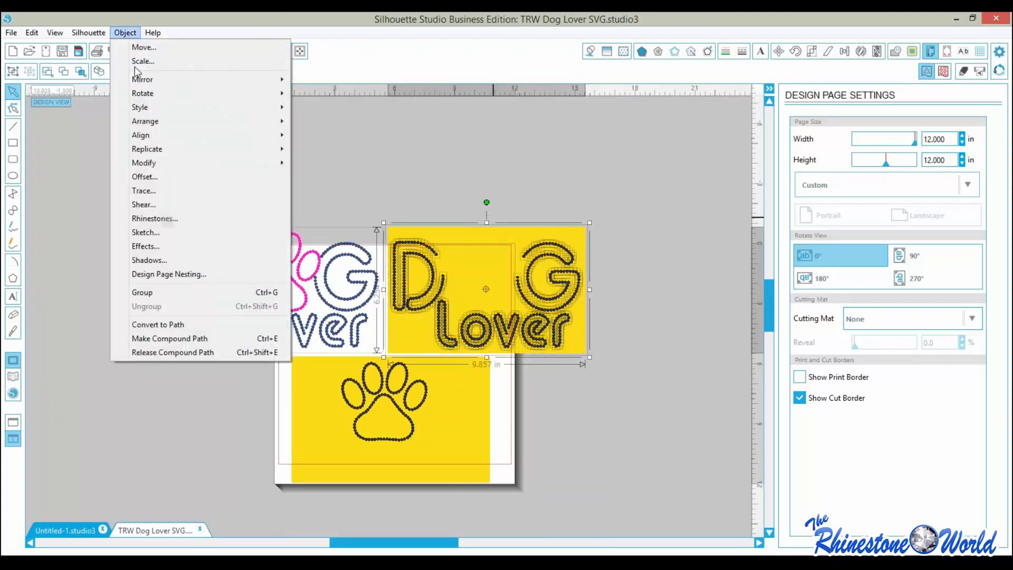
click(141, 291)
- Group the blue and pink Dog Lover design and move it off the page, beyond the page's upper-left corner
drag(153, 183, 383, 353)
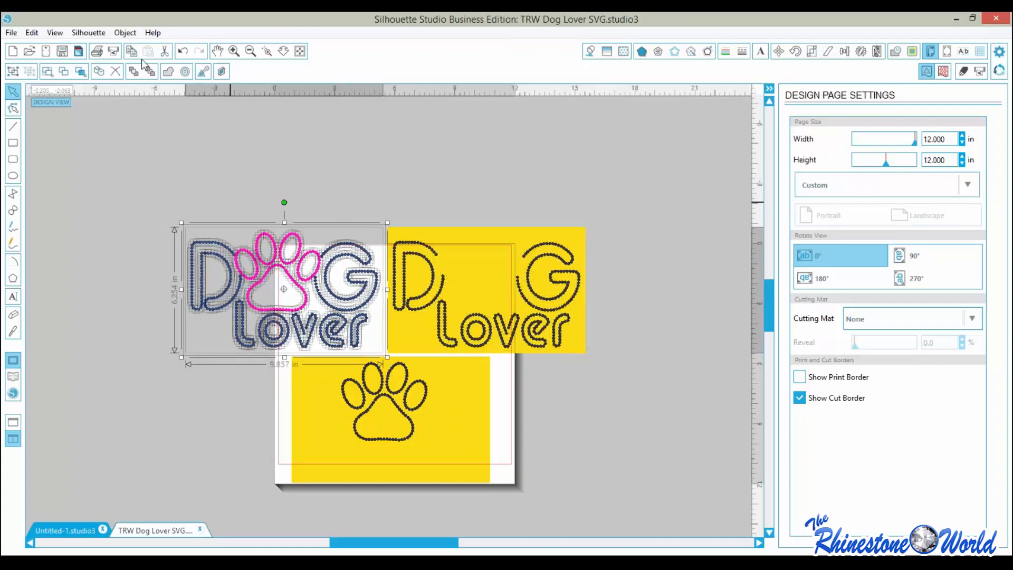
click(125, 33)
click(144, 292)
drag(262, 308, 108, 153)
click(300, 51)
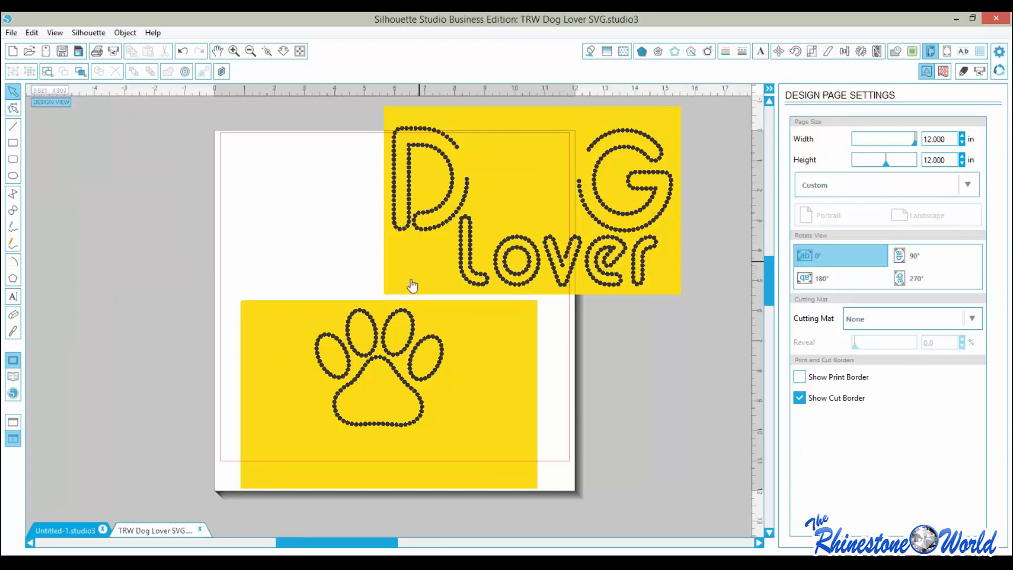
click(288, 395)
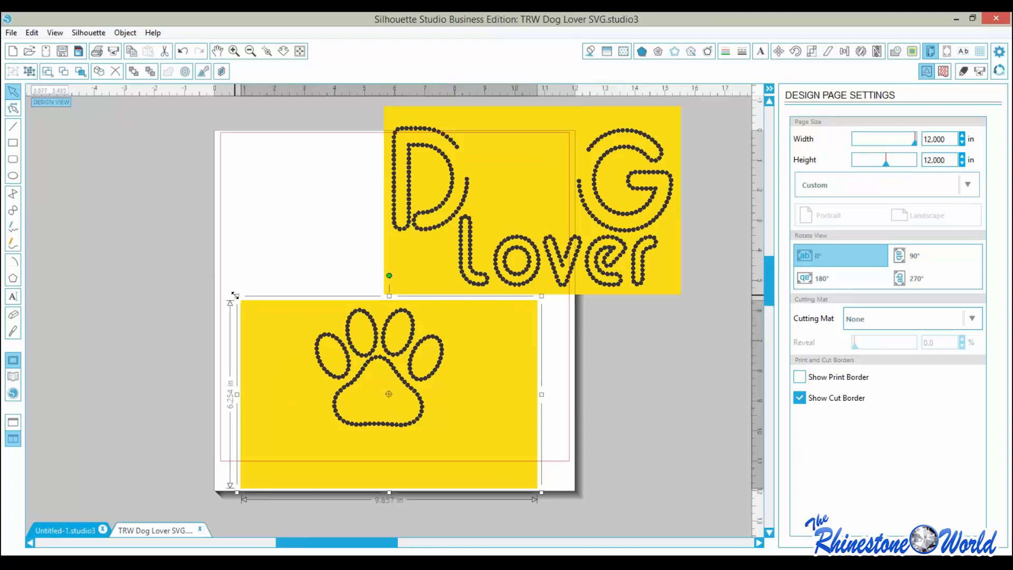
drag(234, 295, 47, 191)
key(ctrl+z)
- Reposition the grouped blue and pink design so it sits clear of the page, above and to the left of it
drag(769, 287, 768, 262)
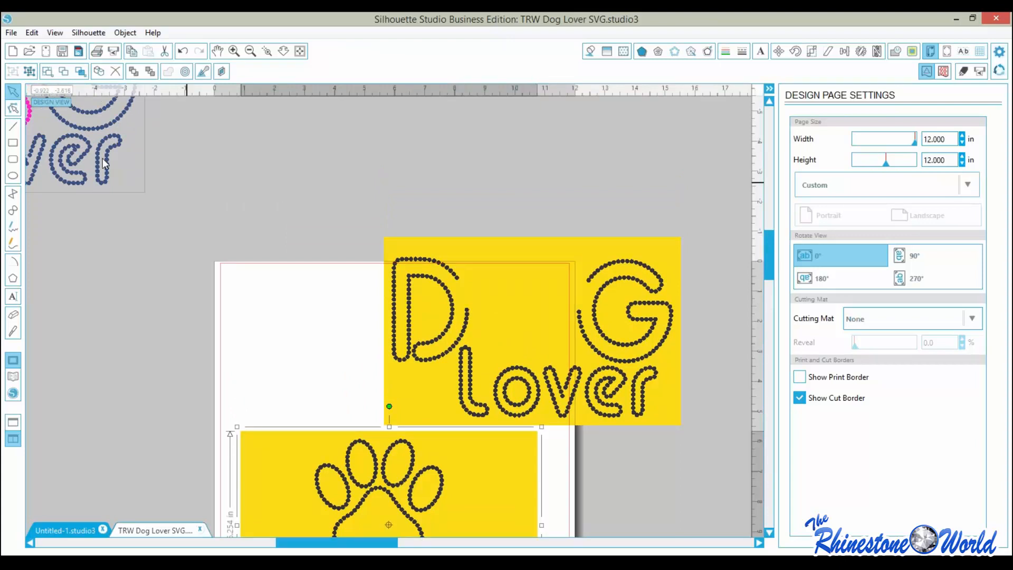
drag(115, 152, 326, 227)
click(614, 443)
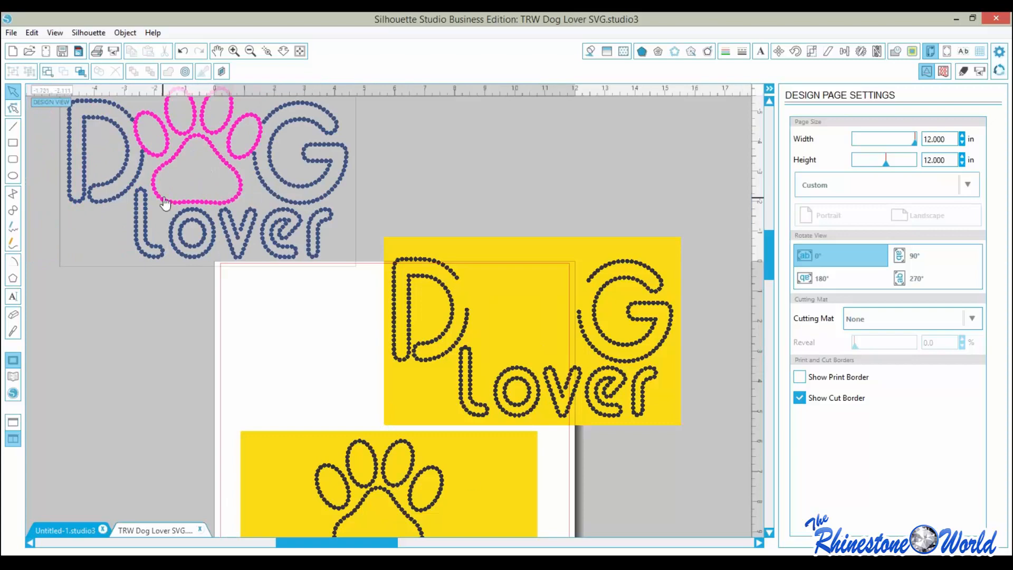
drag(160, 192, 18, 183)
click(761, 270)
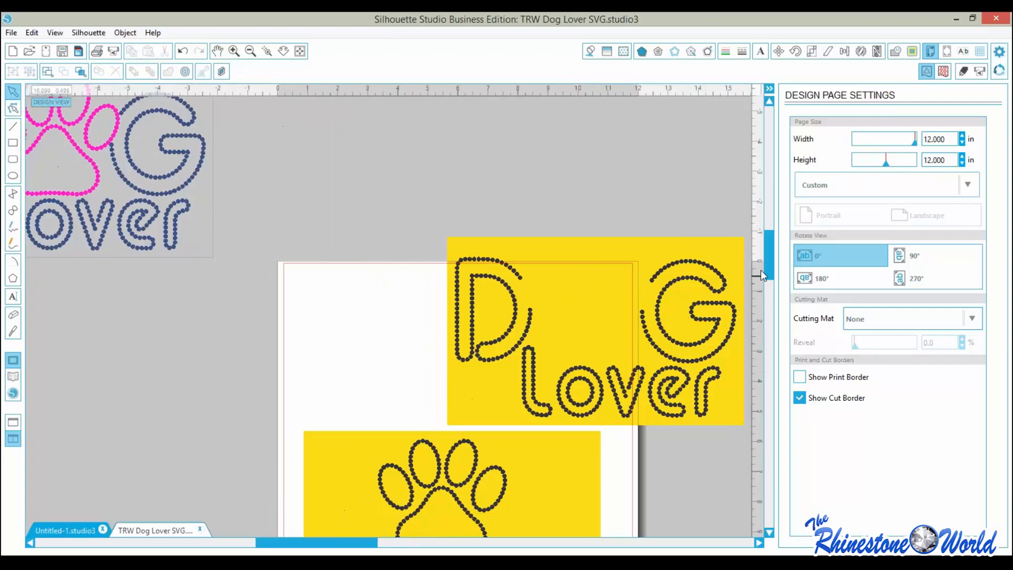
drag(767, 263, 760, 290)
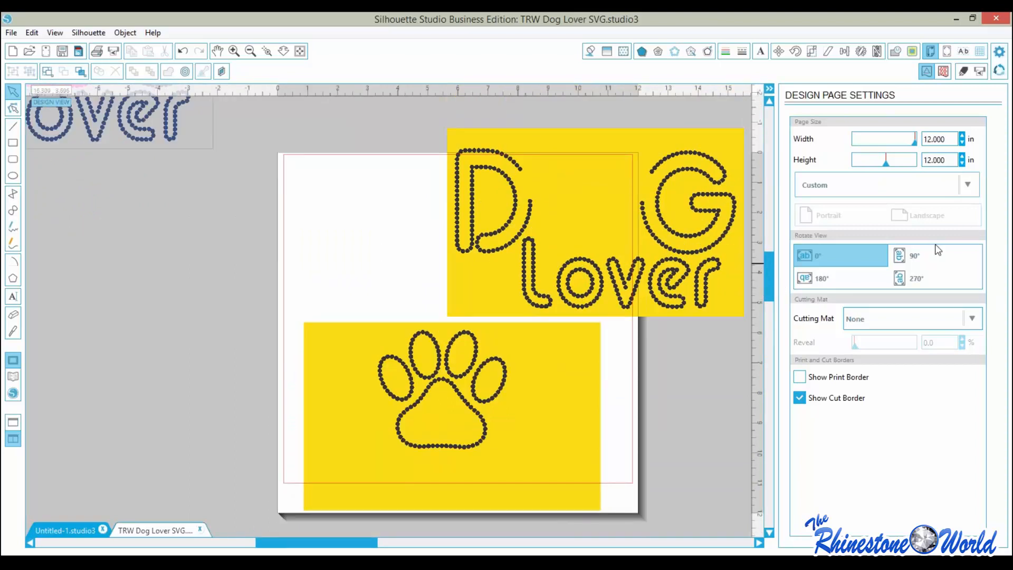
- Set the design page size to 9 in wide and 24 in high
click(964, 72)
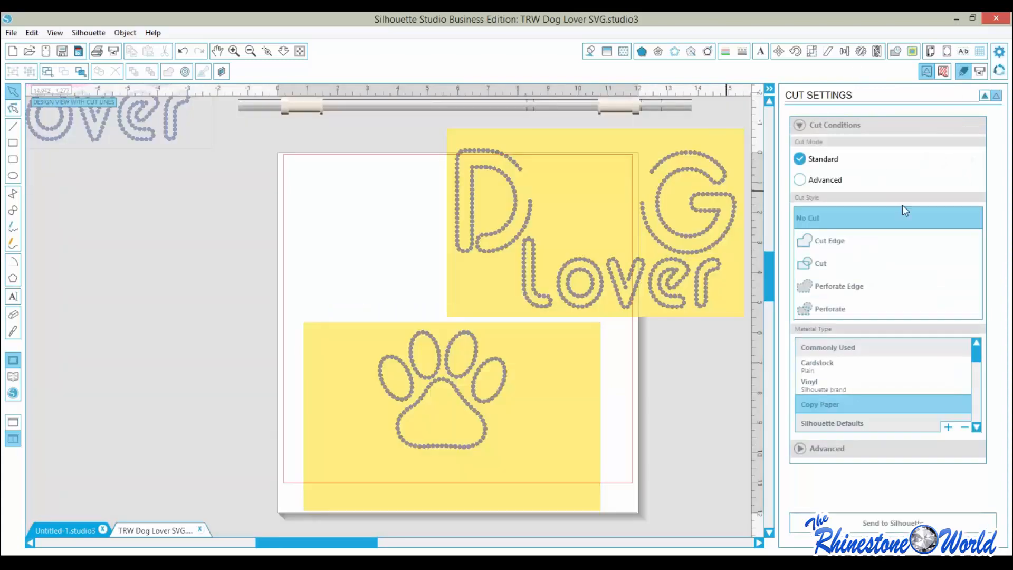
click(934, 49)
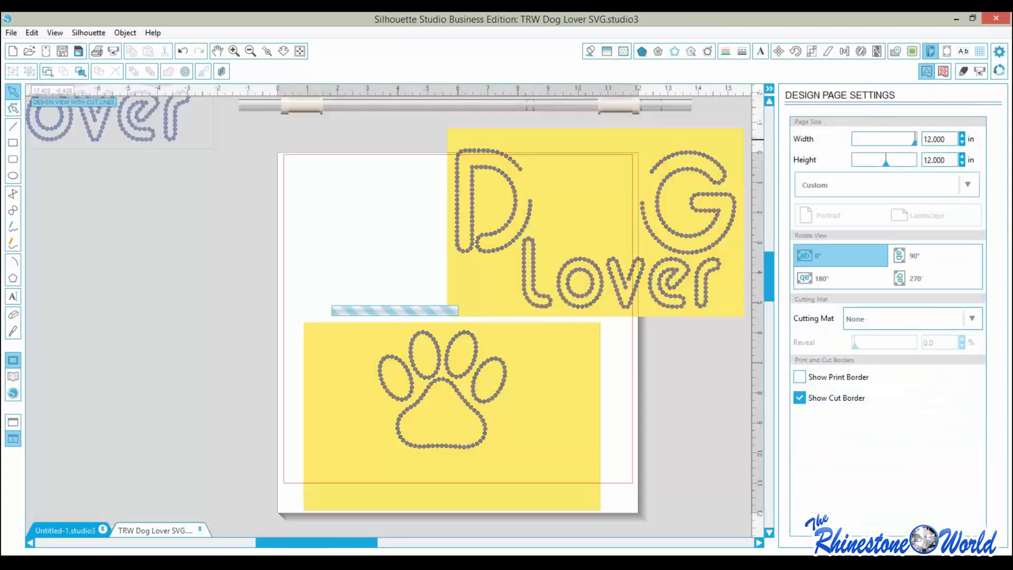
text(9)
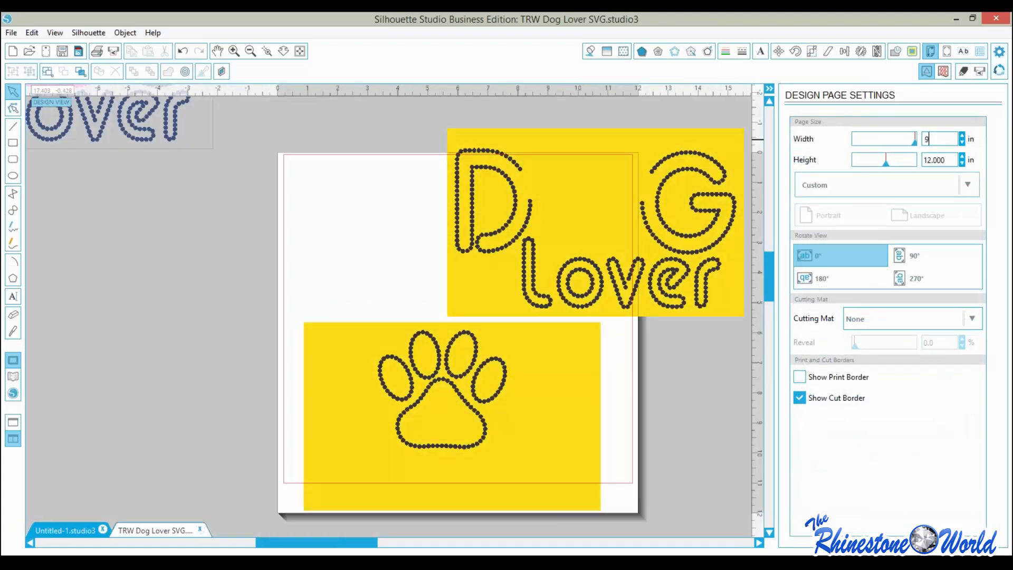
key(Tab)
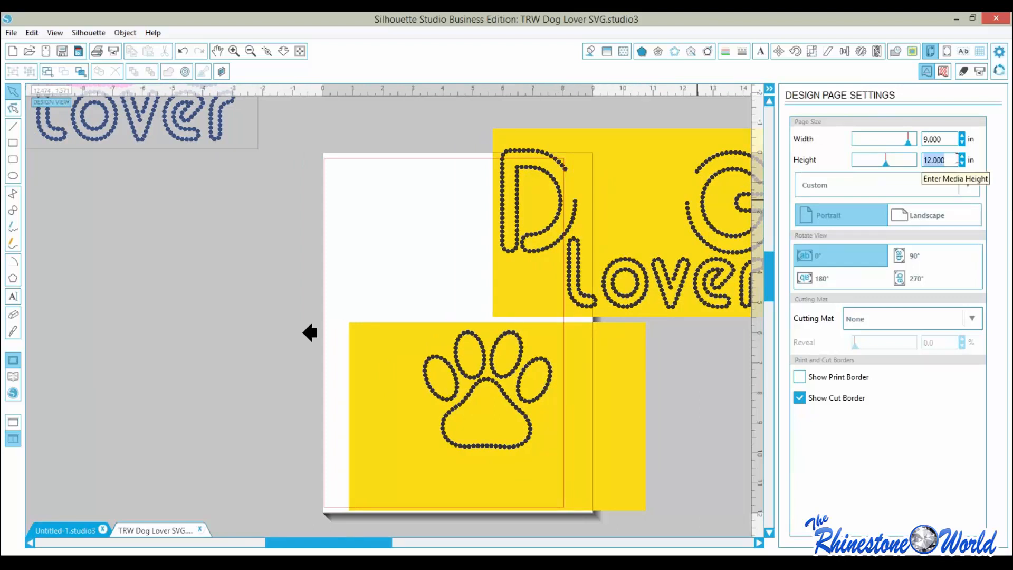
text(24)
key(Tab)
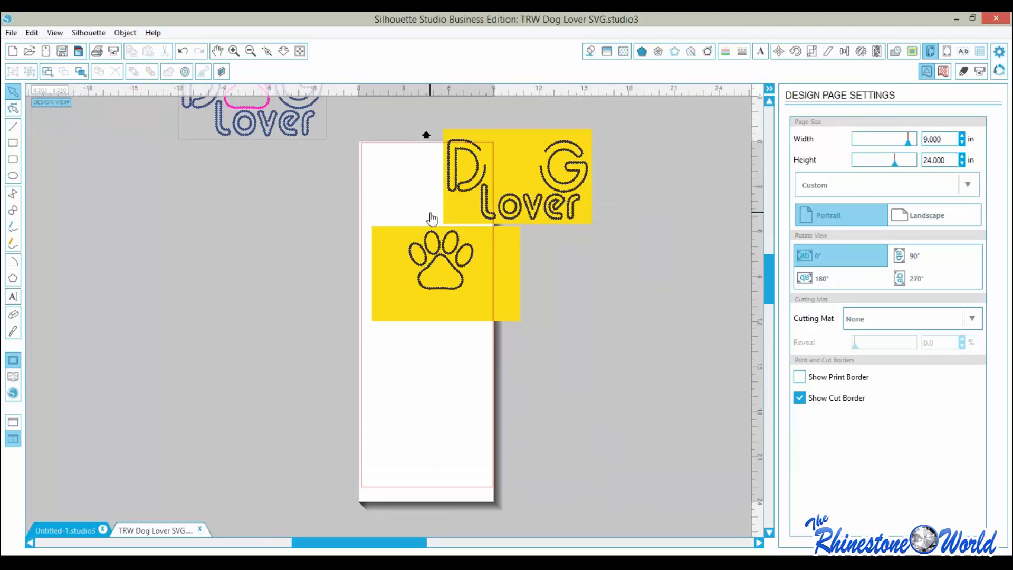
- Move the yellow "D G Lover" block over the top of the page and the yellow paw block off the page's left side
drag(472, 166, 383, 175)
click(336, 158)
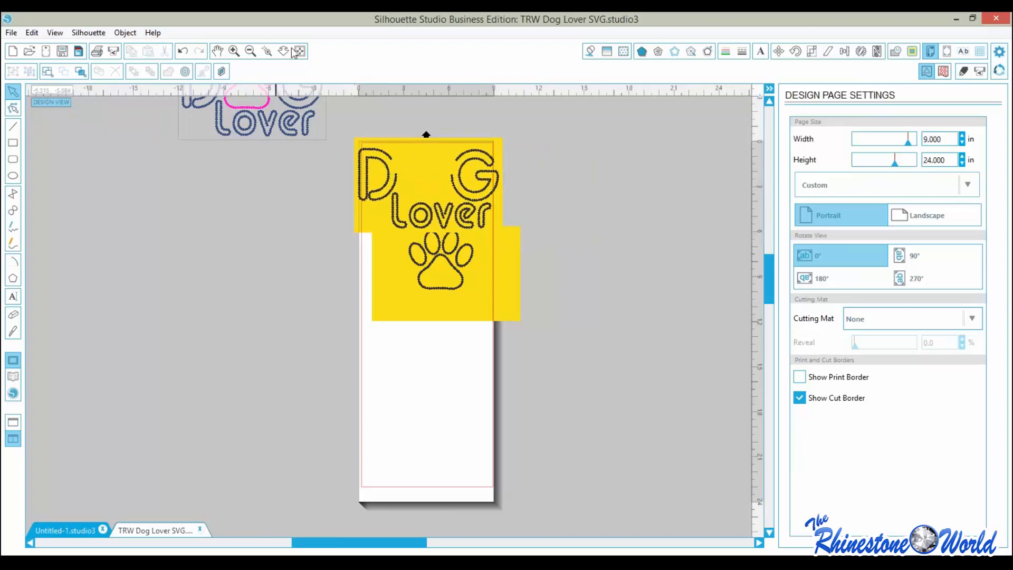
click(234, 51)
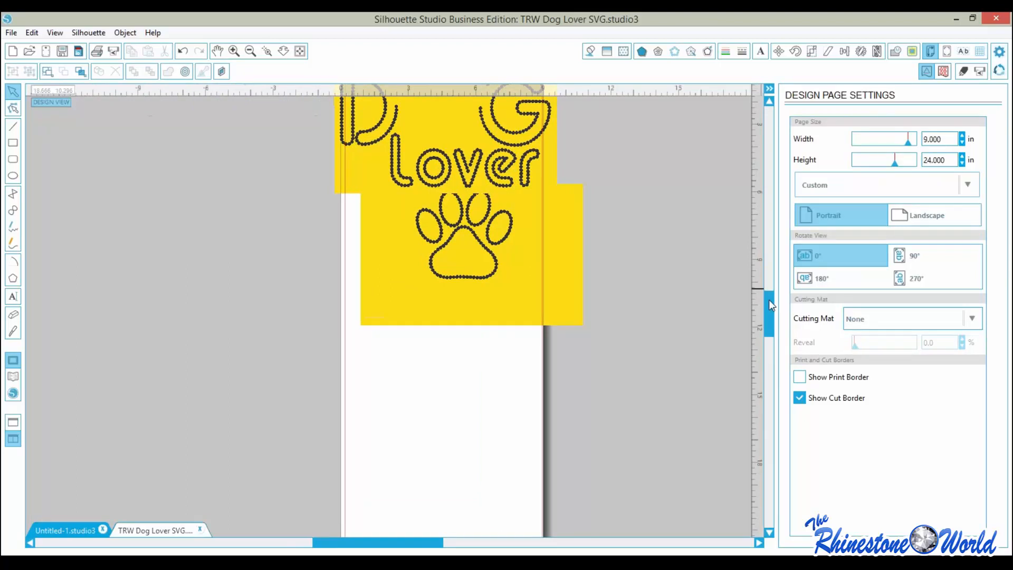
drag(769, 300, 769, 274)
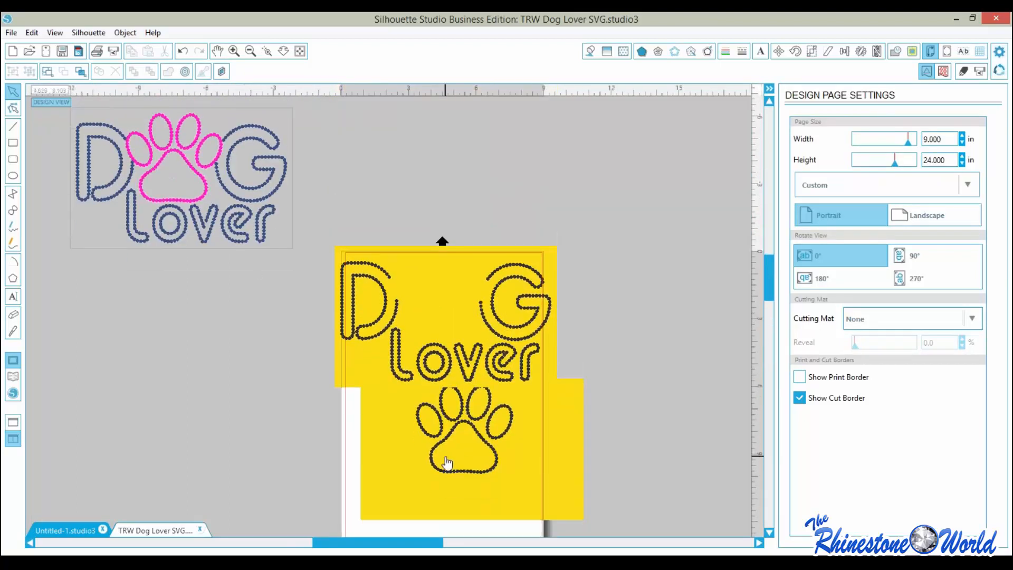
drag(447, 462, 142, 346)
- Rotate the yellow "D G Lover" block 90° clockwise and fit it into the page's upper-left corner, just inside the cut border
click(454, 364)
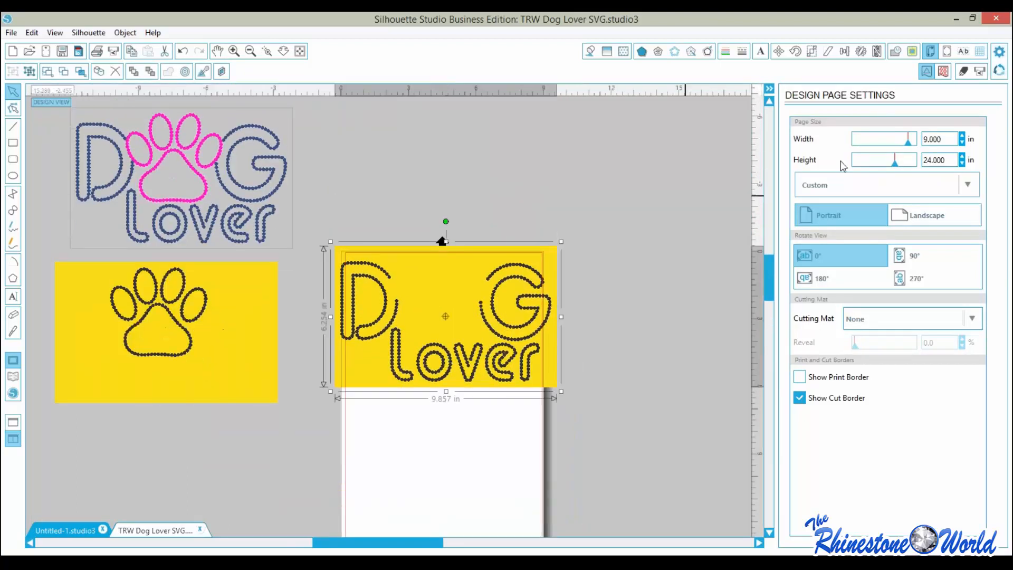
click(795, 51)
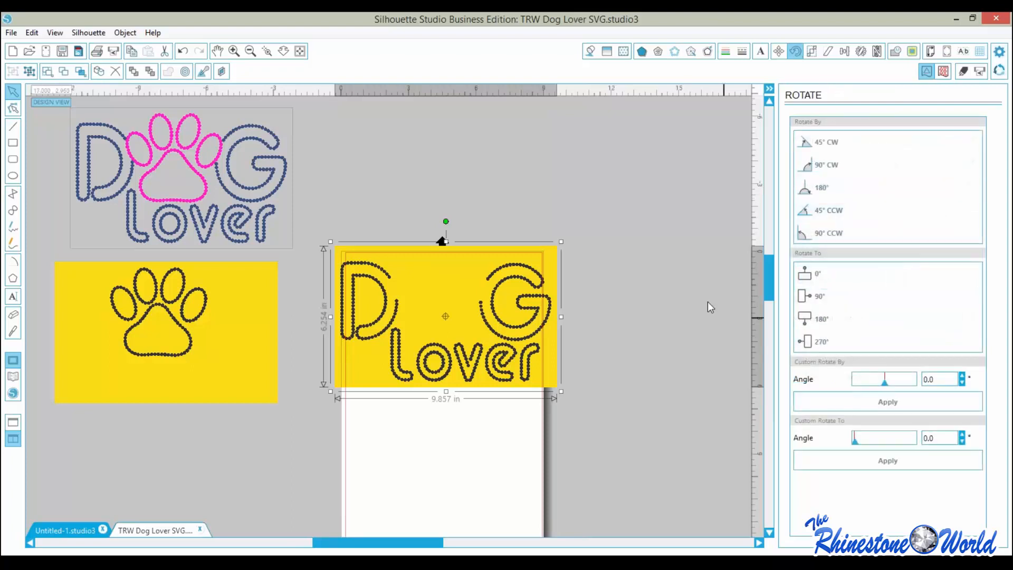
click(827, 165)
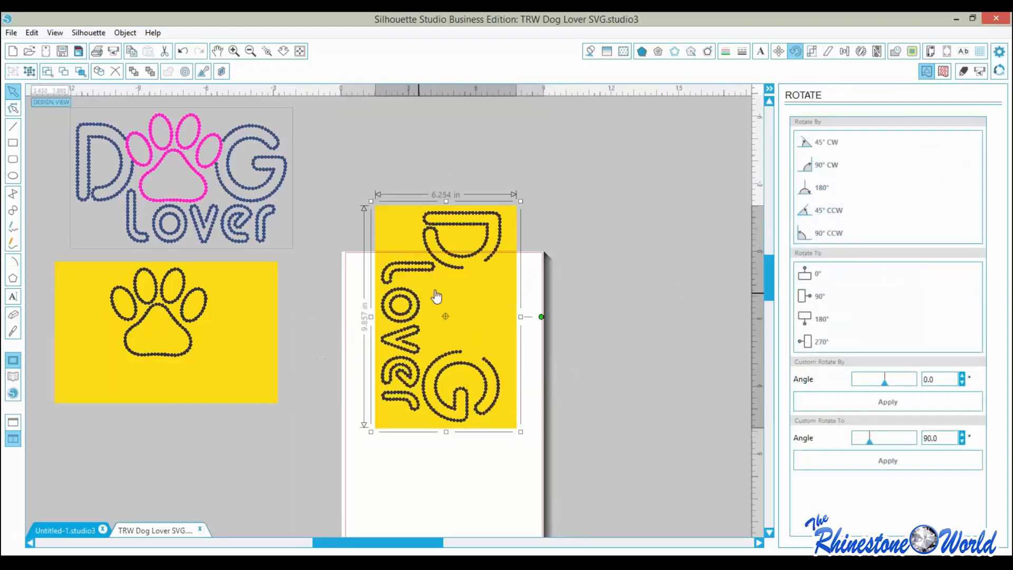
drag(440, 315, 416, 347)
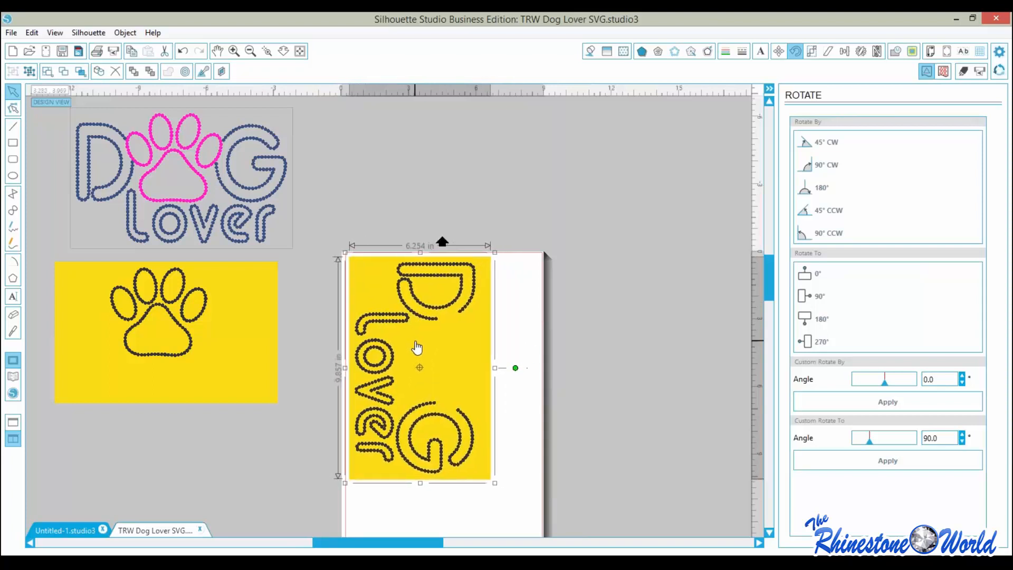
drag(767, 275, 660, 290)
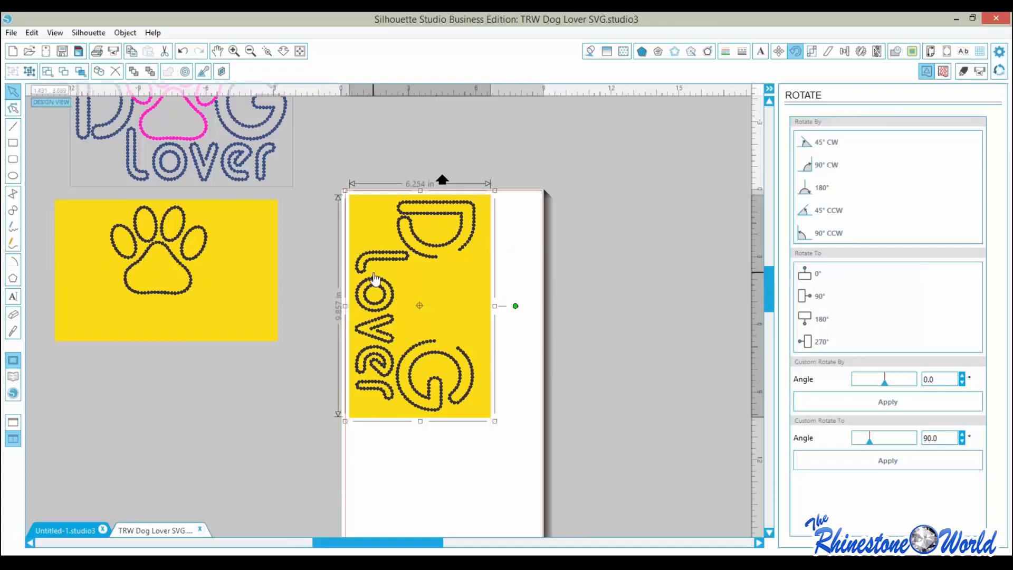
key(Right)
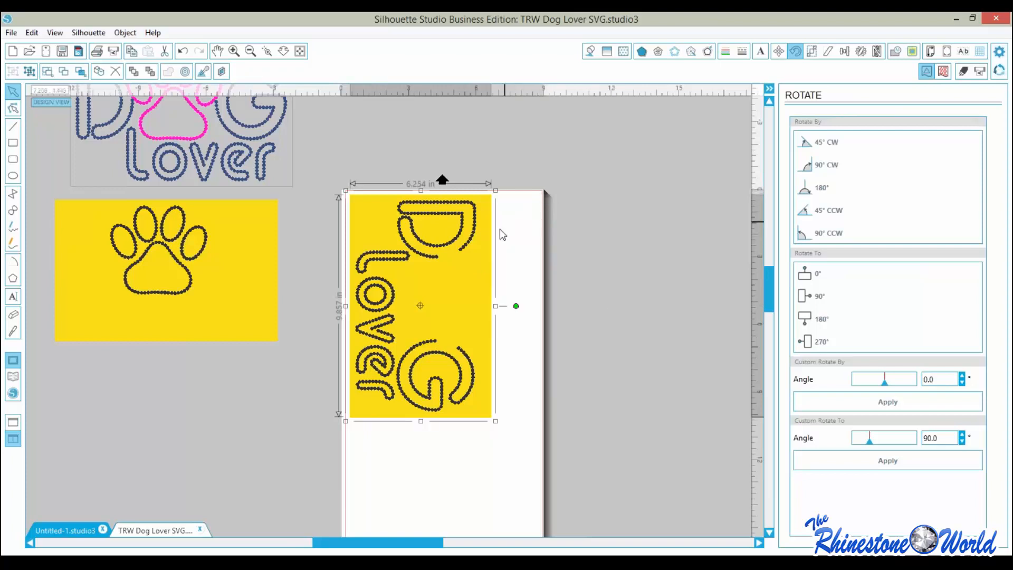
- Bring the yellow paw block onto the page, rotate it 90° clockwise and align it directly below the lettering block
drag(771, 283, 600, 309)
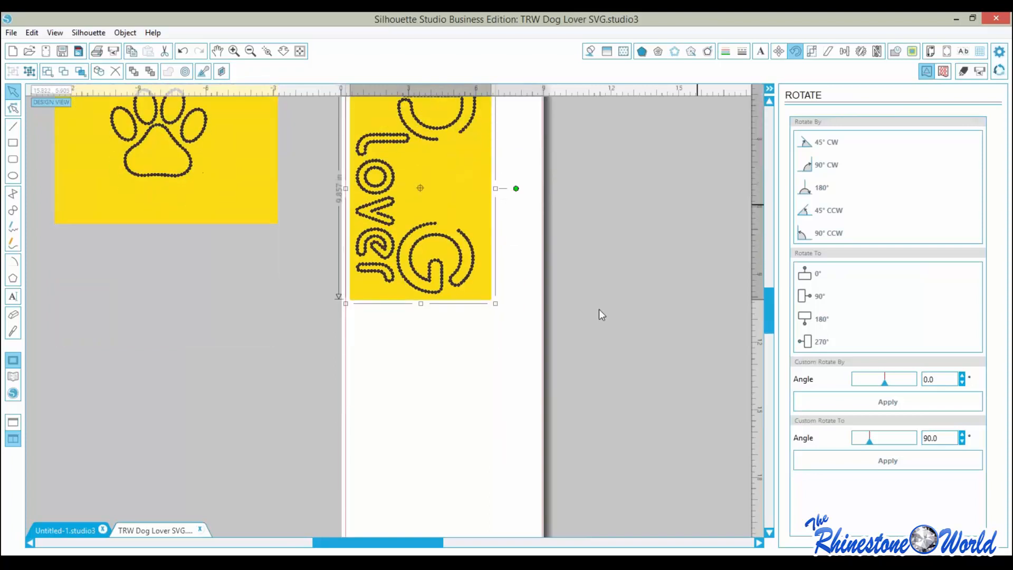
click(215, 181)
drag(253, 169, 464, 389)
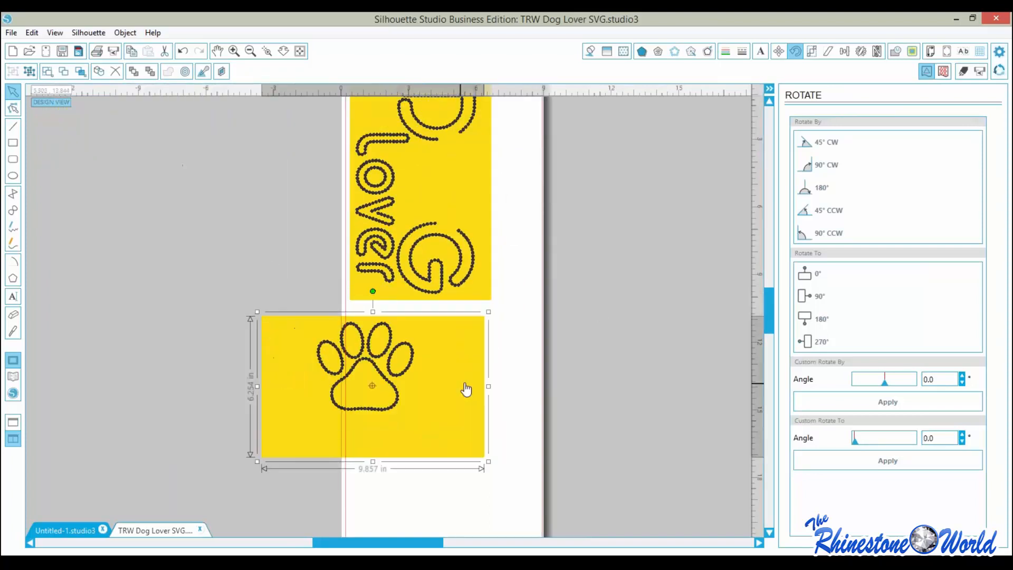
click(829, 165)
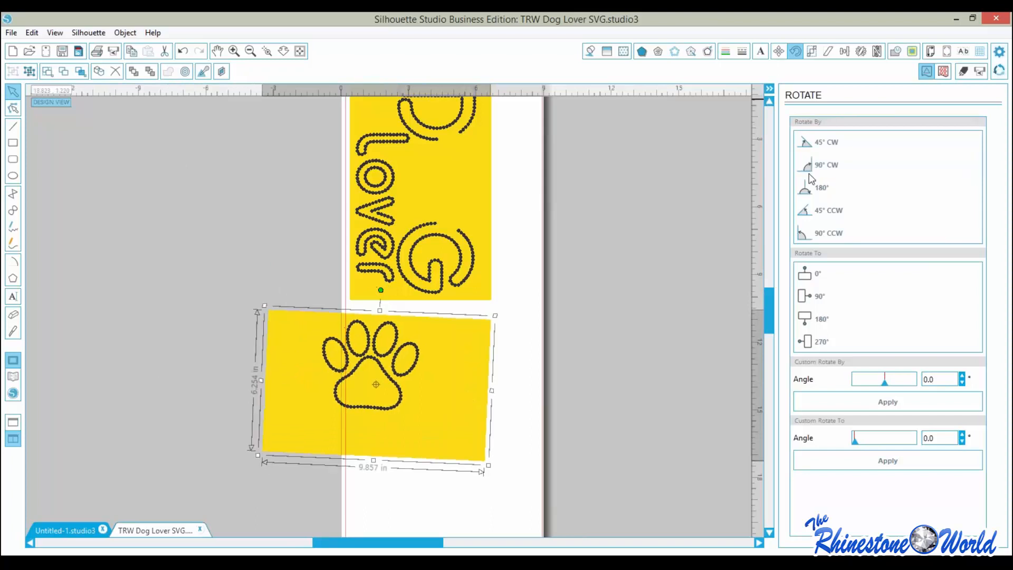
drag(389, 368, 427, 395)
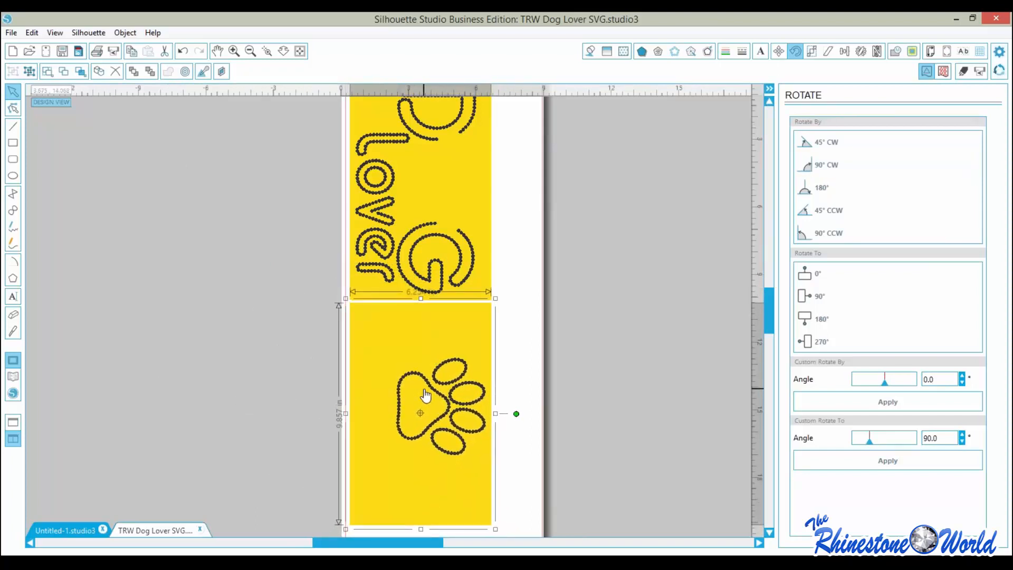
- Check the placement of both yellow templates along the full length of the page against the cut border
click(748, 301)
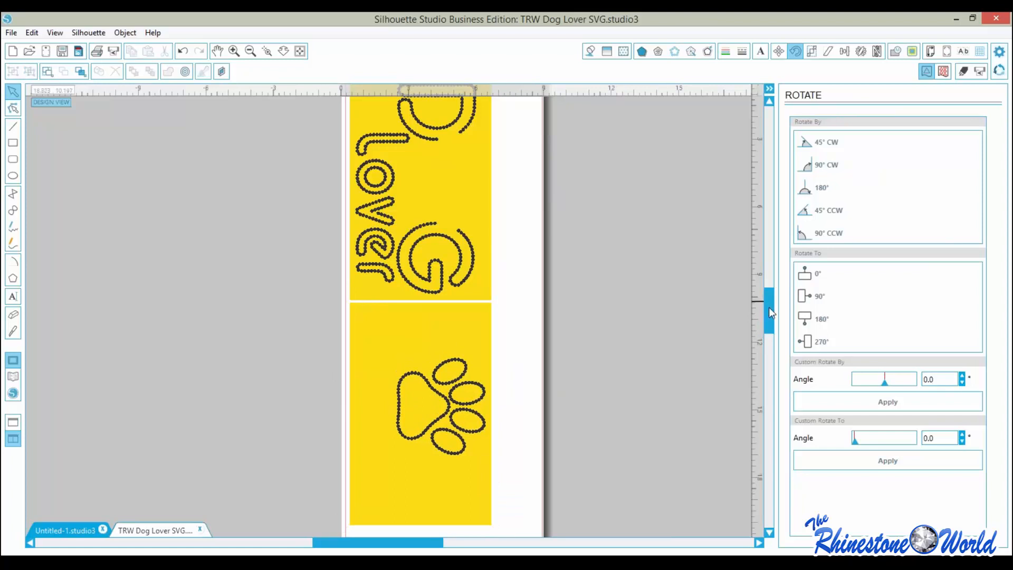
mouse_move(768, 307)
mouse_down()
mouse_move(771, 327)
mouse_move(776, 296)
mouse_up()
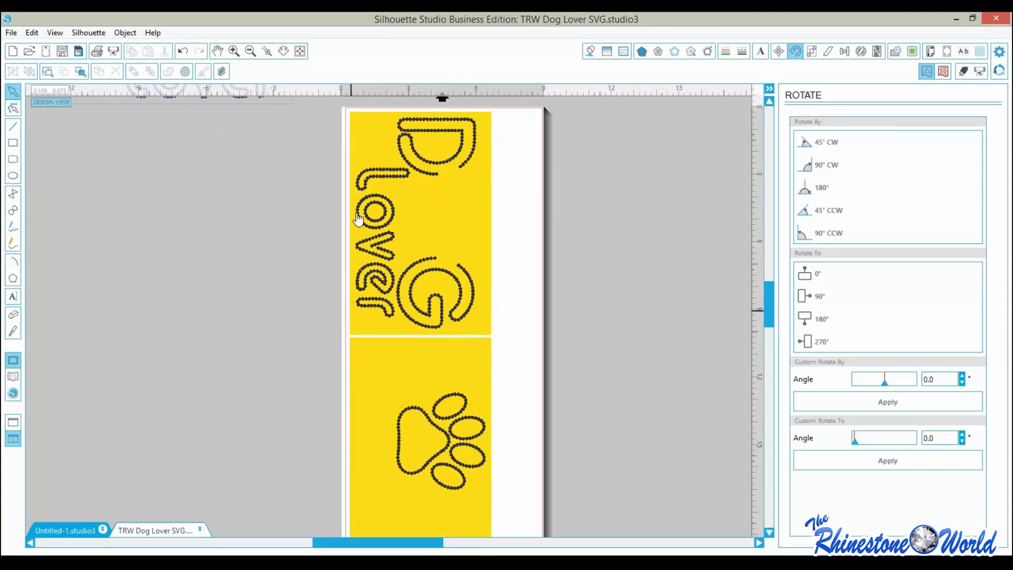
drag(768, 289, 764, 330)
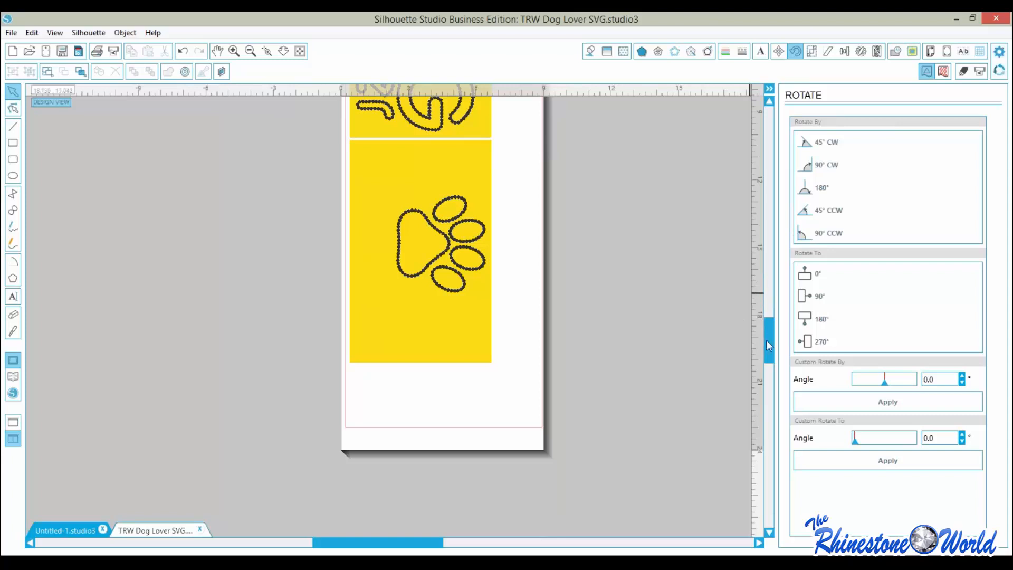
drag(766, 341, 764, 310)
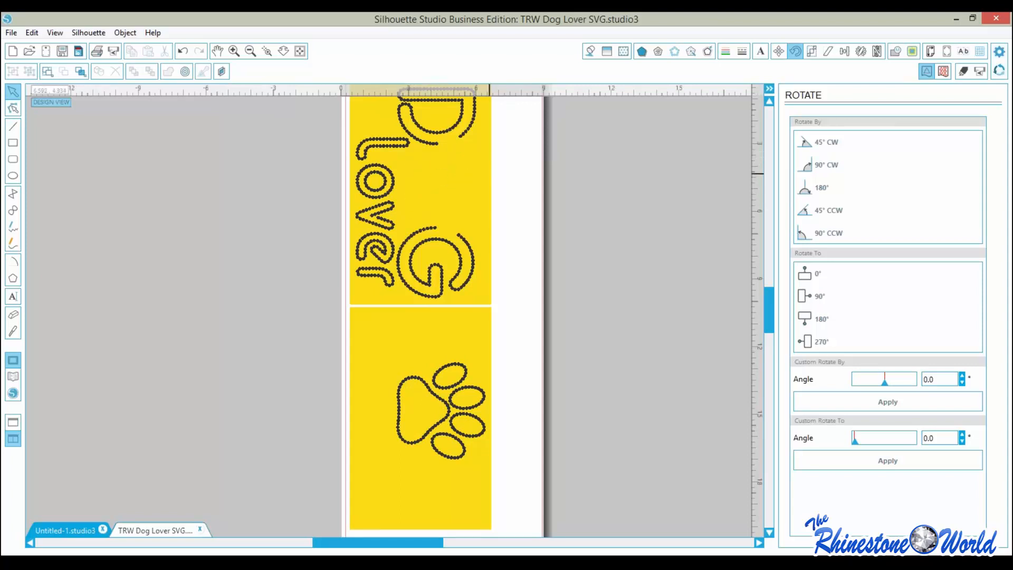
mouse_move(768, 308)
mouse_down()
mouse_move(765, 293)
mouse_move(764, 302)
mouse_up()
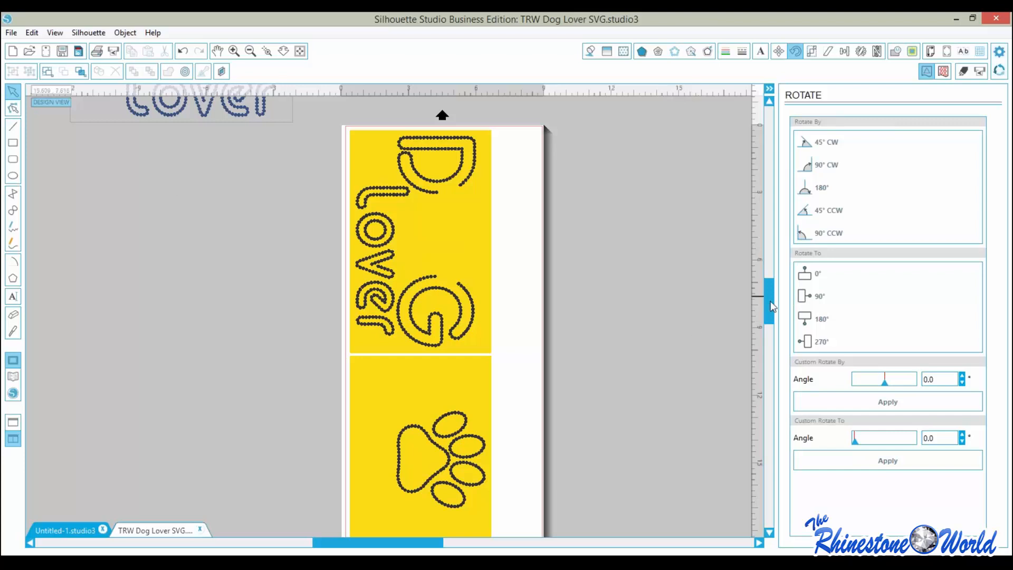
mouse_move(772, 306)
mouse_down()
mouse_move(769, 321)
mouse_move(764, 302)
mouse_up()
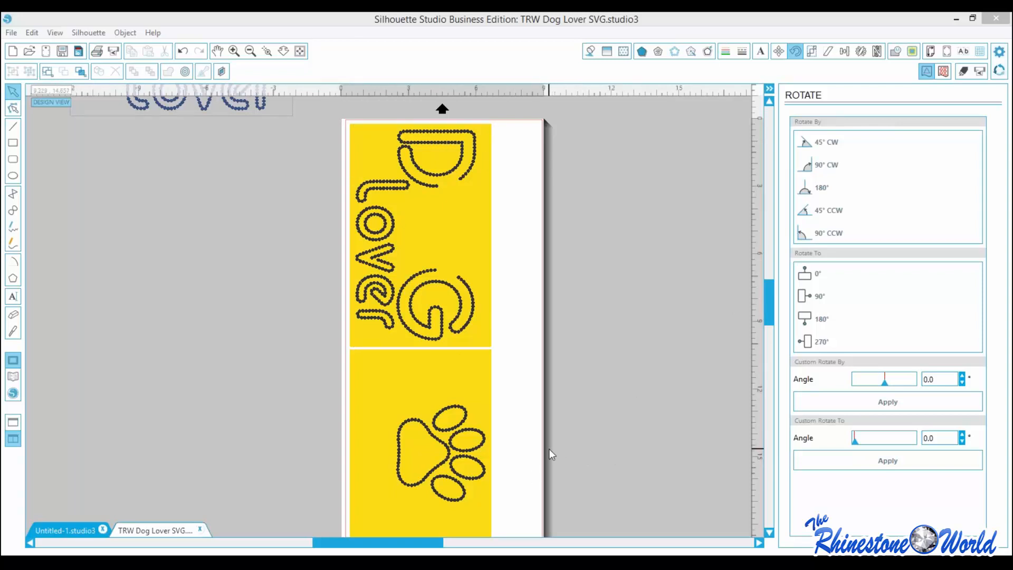
mouse_move(766, 312)
mouse_down()
mouse_move(767, 328)
mouse_move(765, 309)
mouse_move(751, 306)
mouse_up()
- Save the design to My Own Designs in the library as TRW Dog Lover SVG and close the library view
click(9, 34)
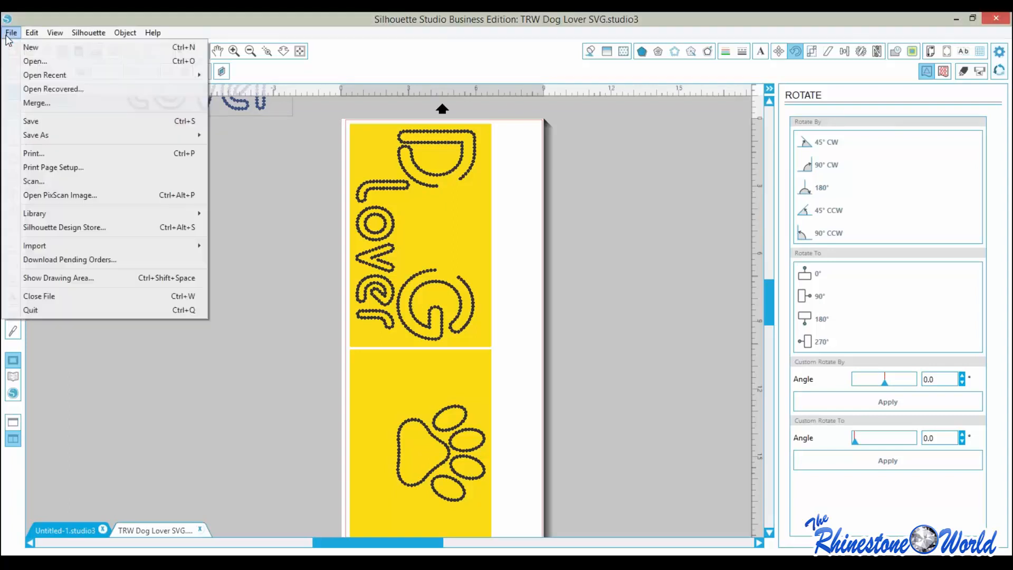
mouse_move(145, 141)
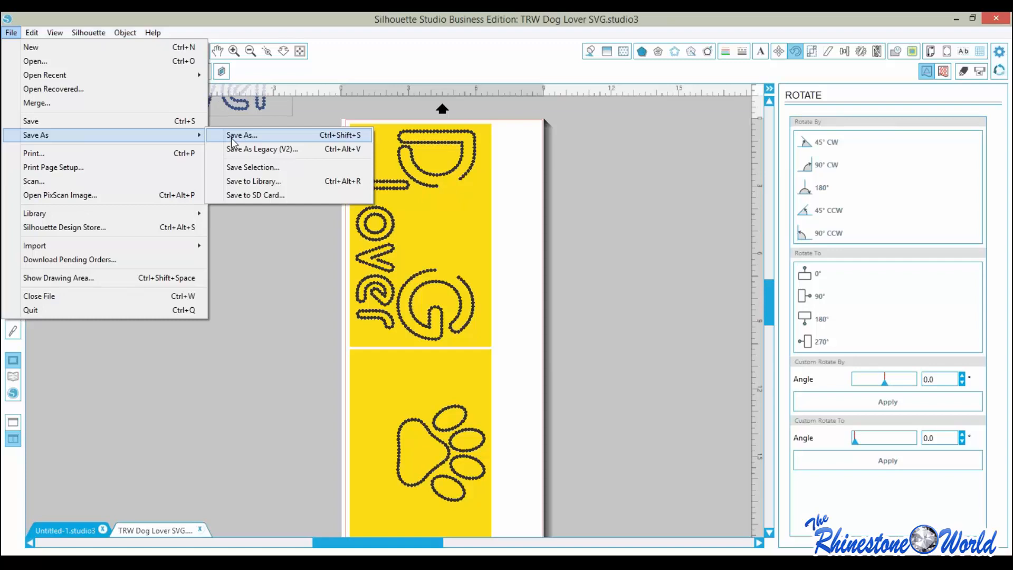
click(243, 181)
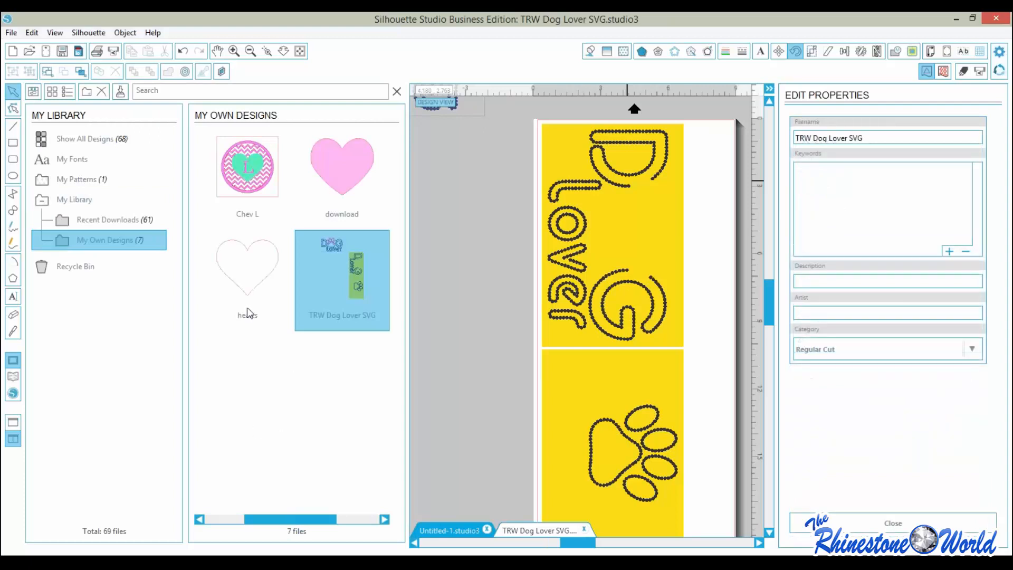
click(397, 90)
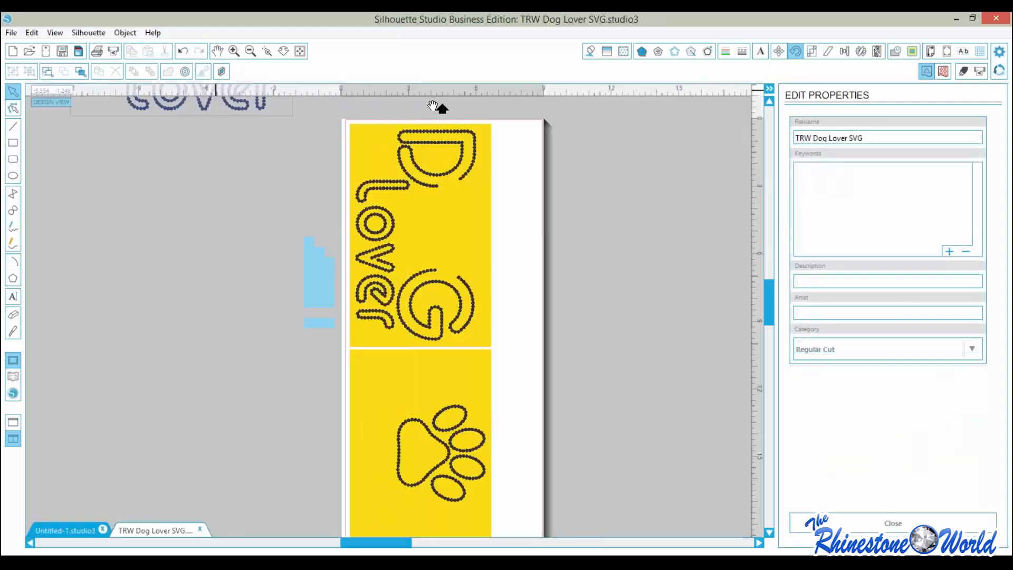
- Place the TRW Dog Lover SVG library design in the Untitled-1 document and move its yellow lettering block onto the page
click(50, 530)
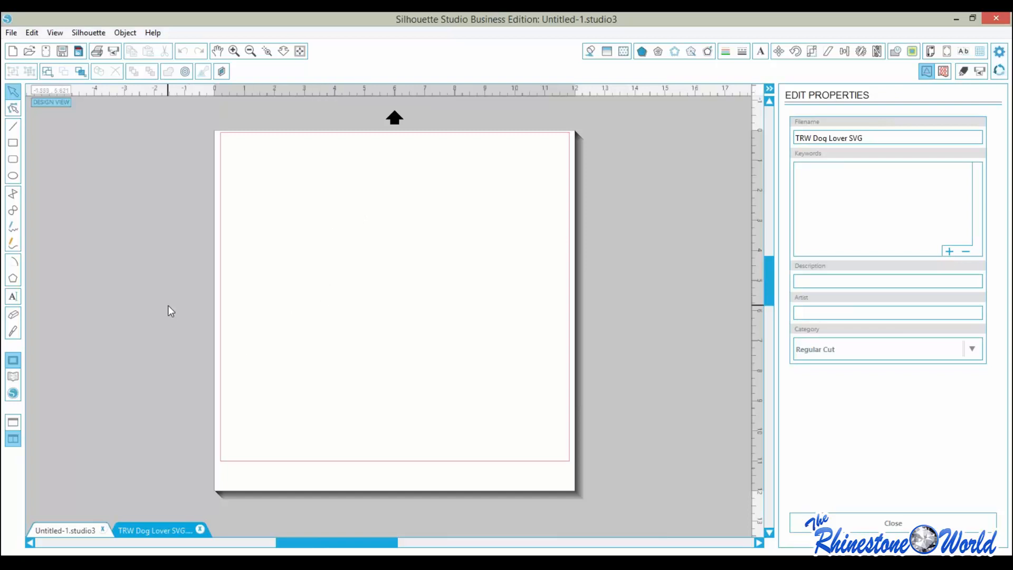
click(9, 379)
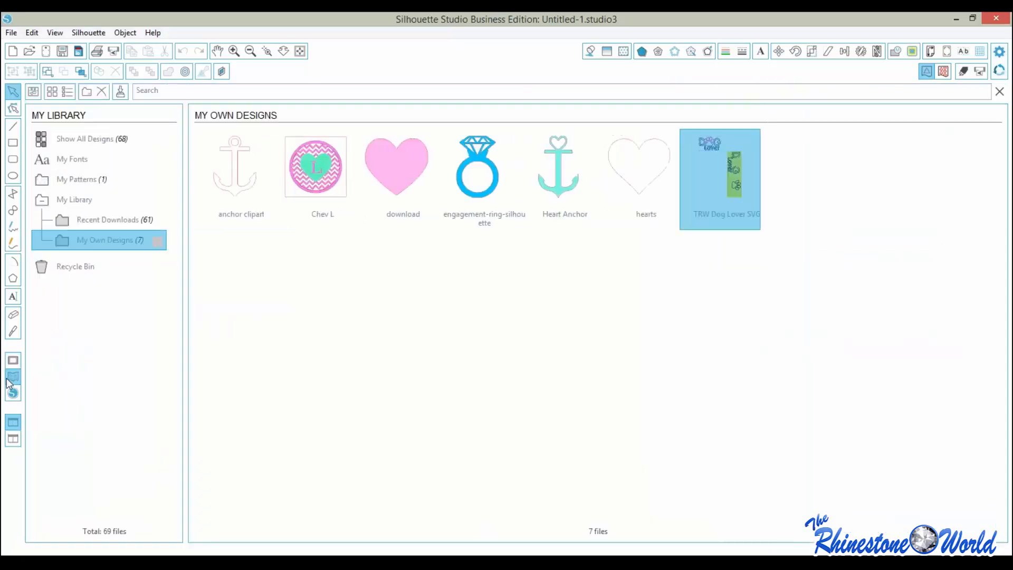
double_click(729, 187)
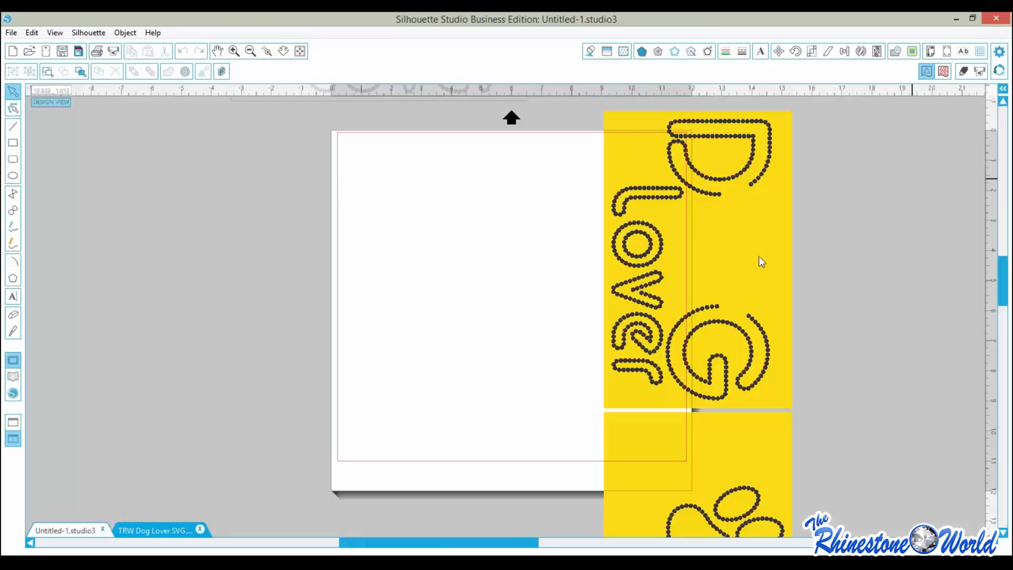
mouse_move(997, 278)
mouse_down()
mouse_move(997, 299)
mouse_move(997, 266)
mouse_up()
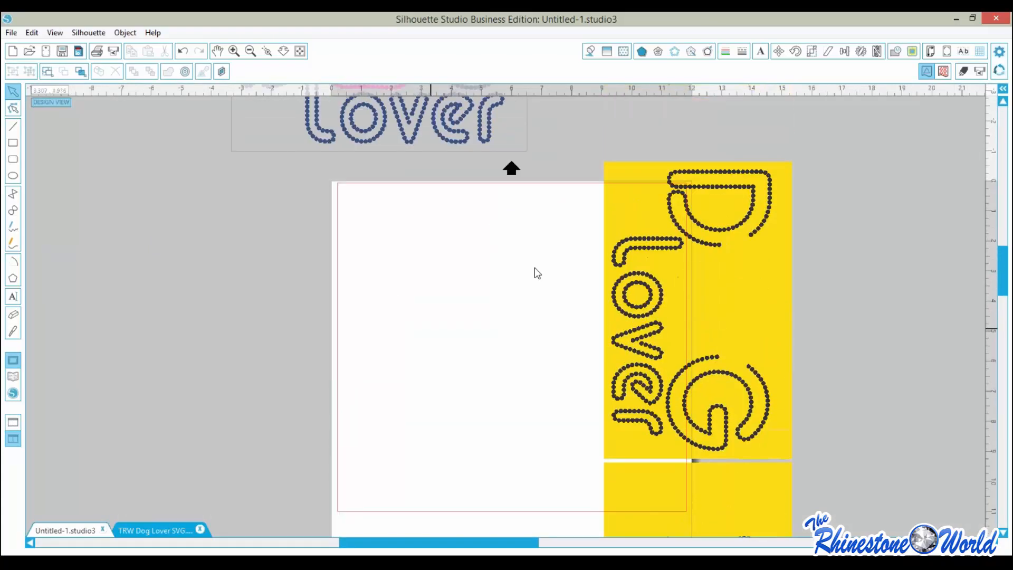
drag(752, 240, 482, 283)
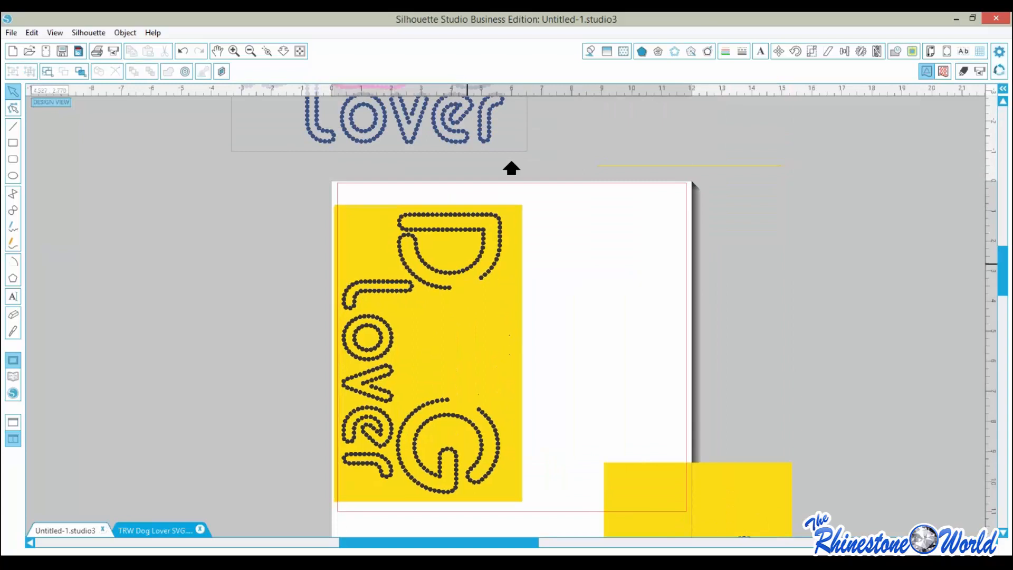
- In the TRW Dog Lover SVG document, set Advanced cutting by fill color and exclude the blue and pink fills from cutting
click(146, 532)
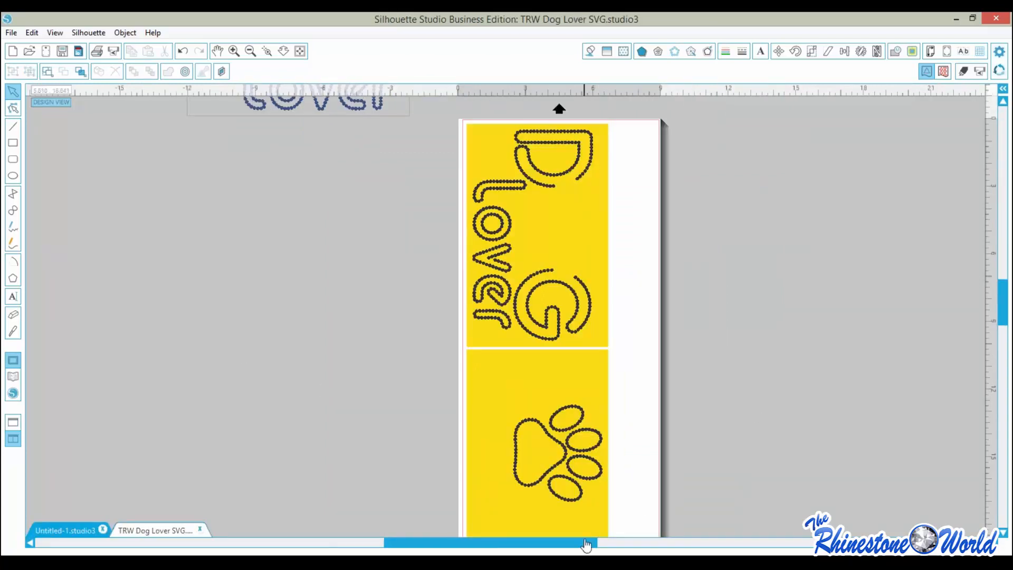
drag(582, 549, 618, 549)
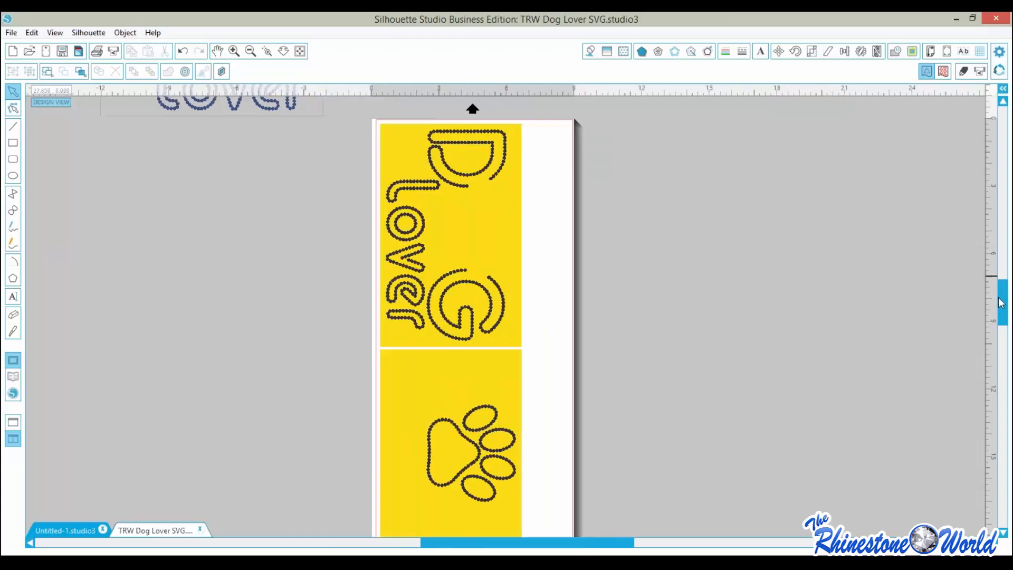
drag(1006, 283, 1005, 266)
click(965, 73)
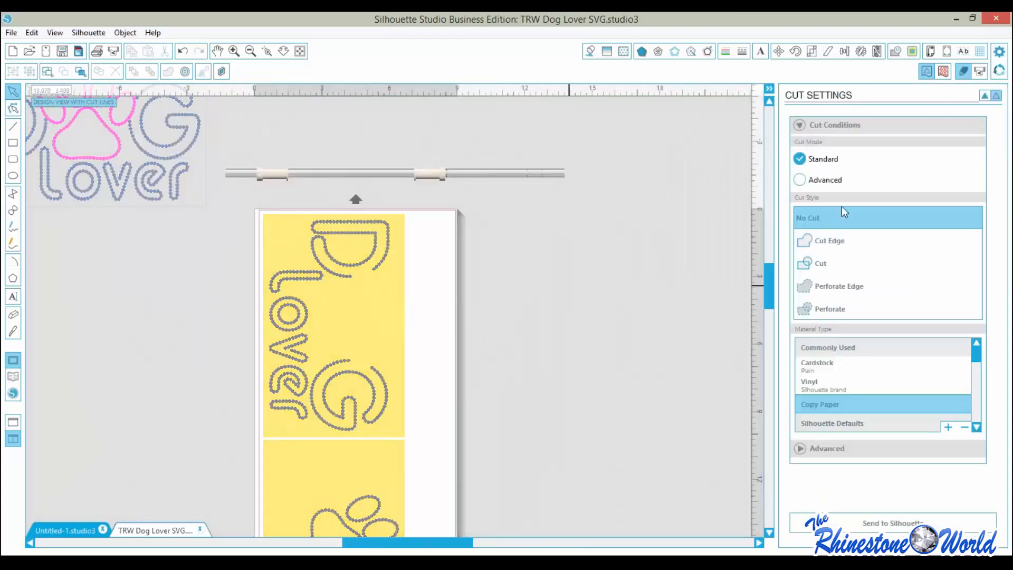
click(827, 181)
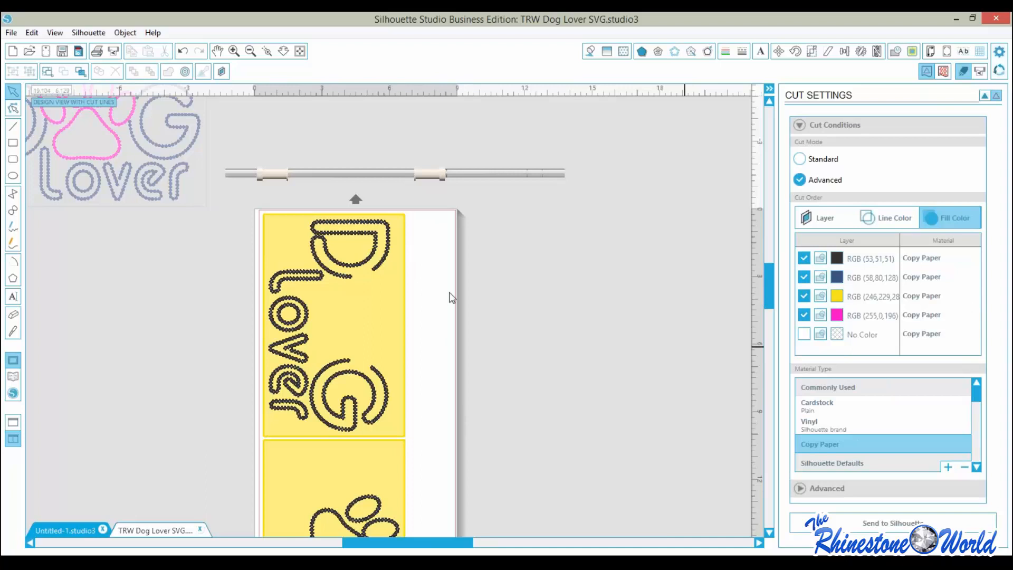
click(804, 277)
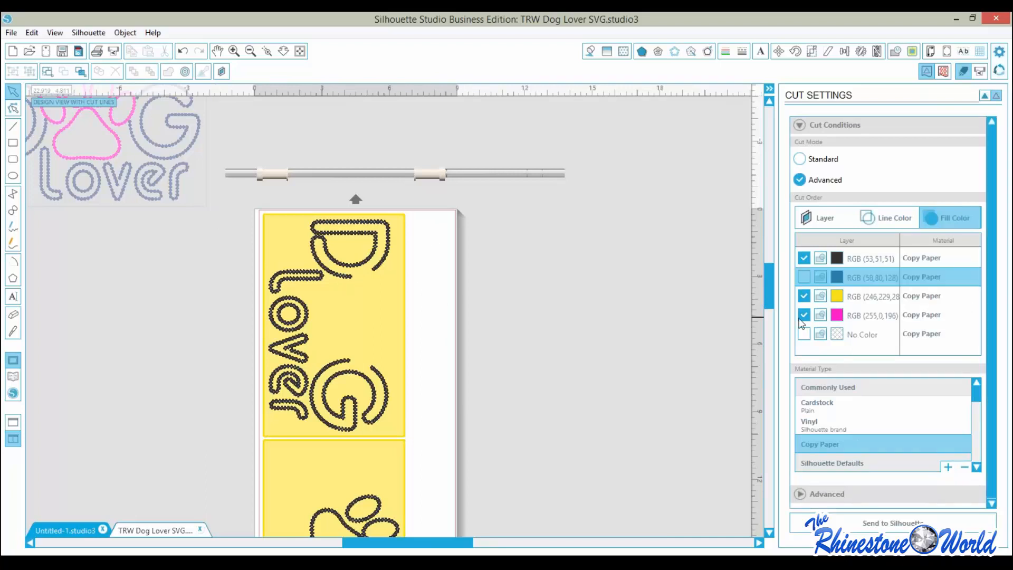
click(804, 315)
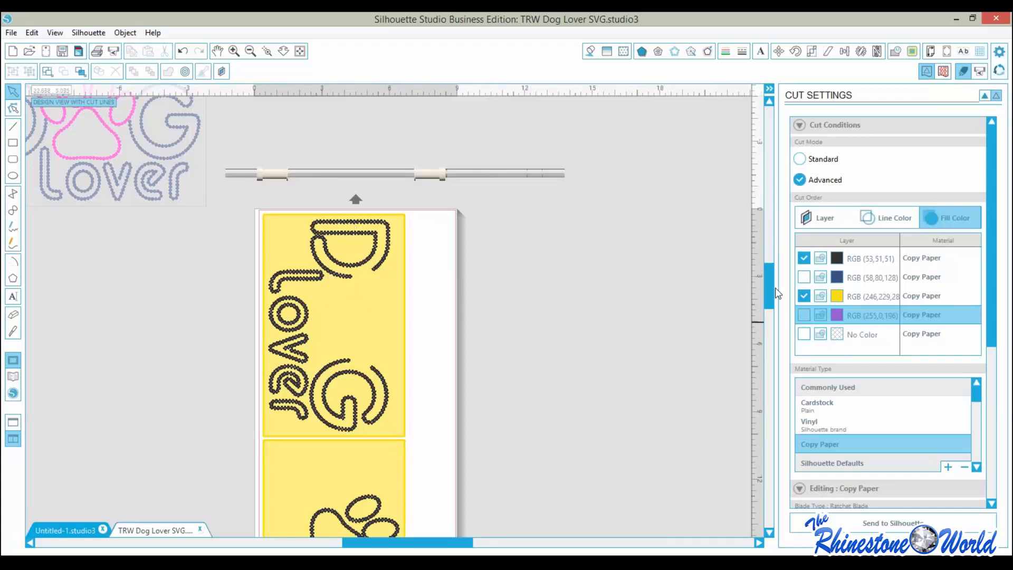
drag(772, 291, 762, 323)
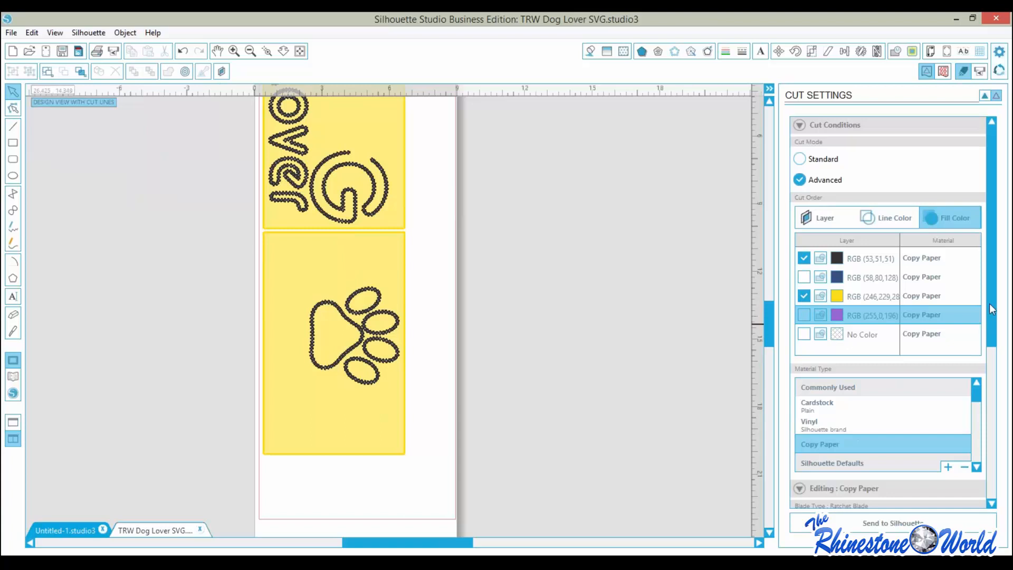
drag(994, 306, 982, 262)
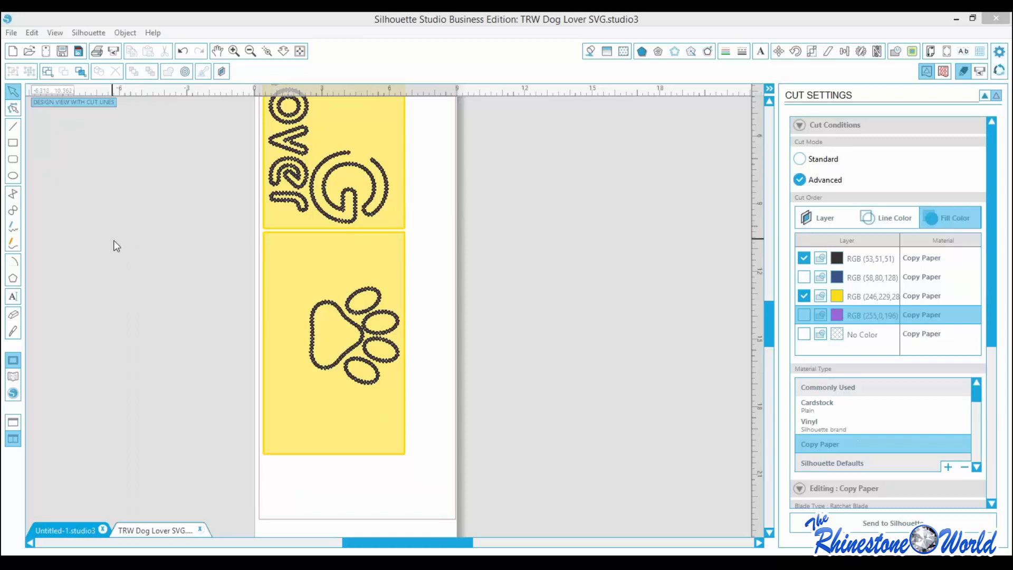
- Open the Summer Shark. SVG file from the 01SVG folder and bring the full-color shark design and its yellow templates into view
click(12, 34)
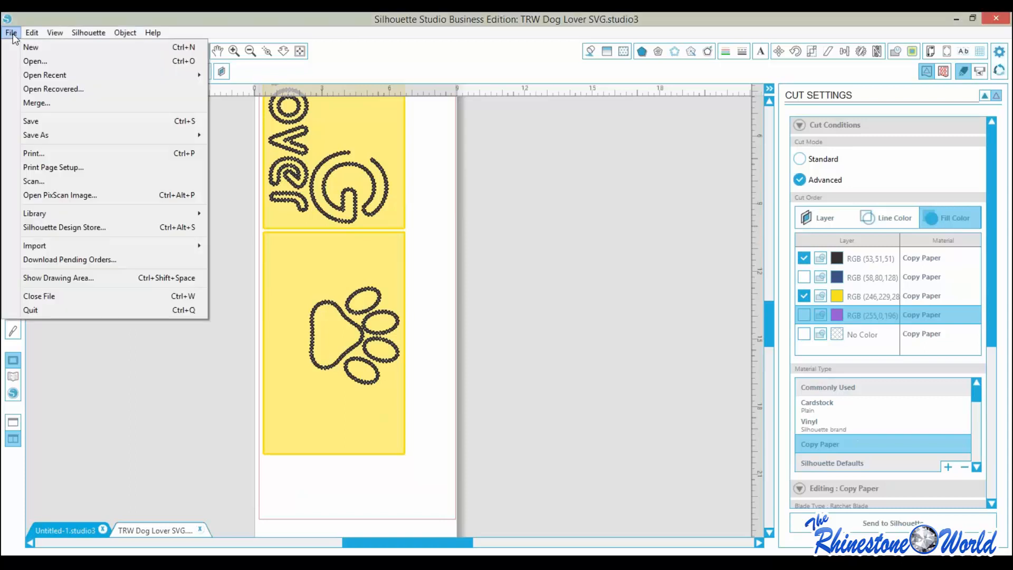
click(27, 58)
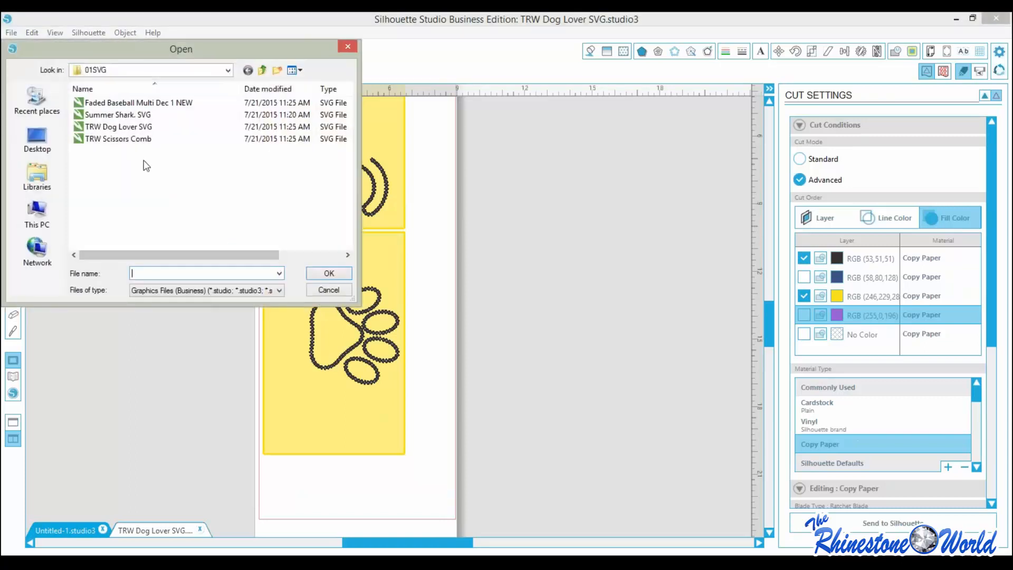
double_click(117, 114)
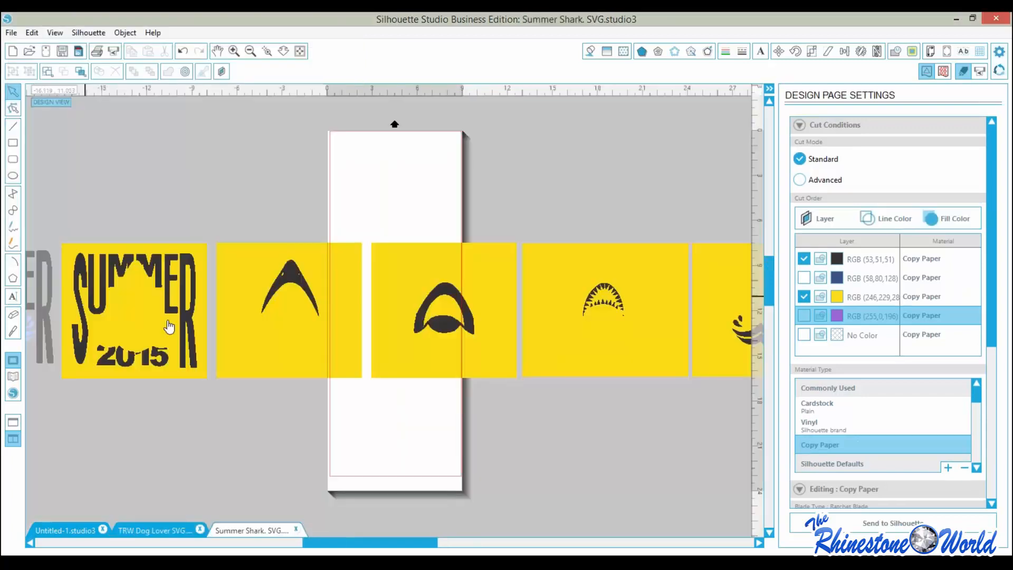
drag(346, 549, 264, 548)
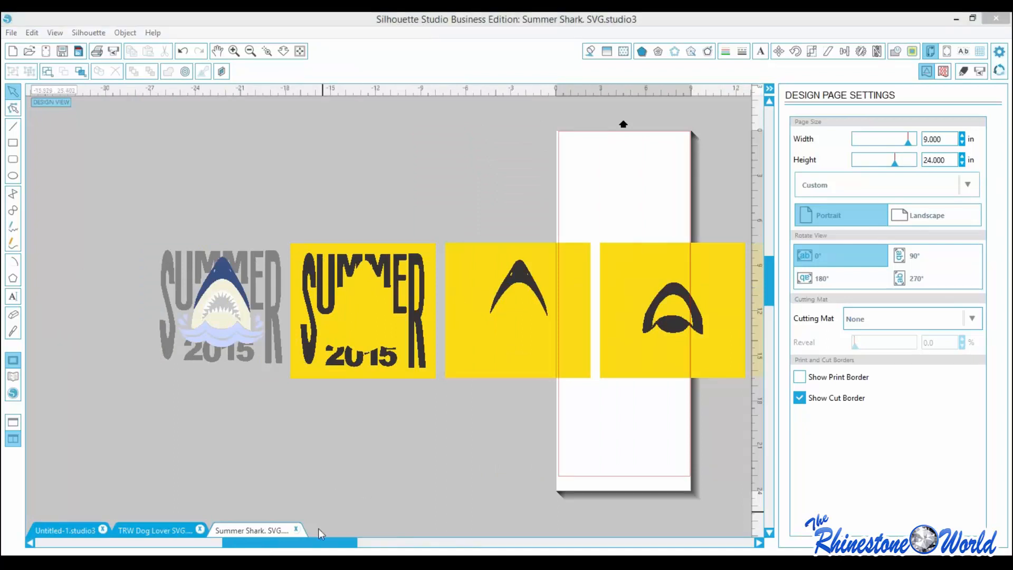
drag(318, 546, 342, 545)
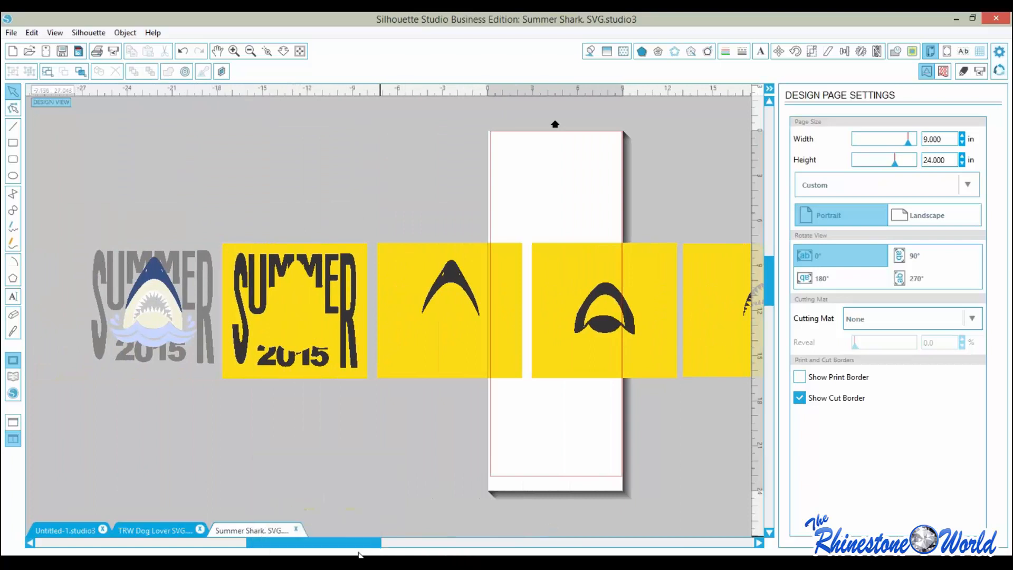
drag(373, 546, 351, 534)
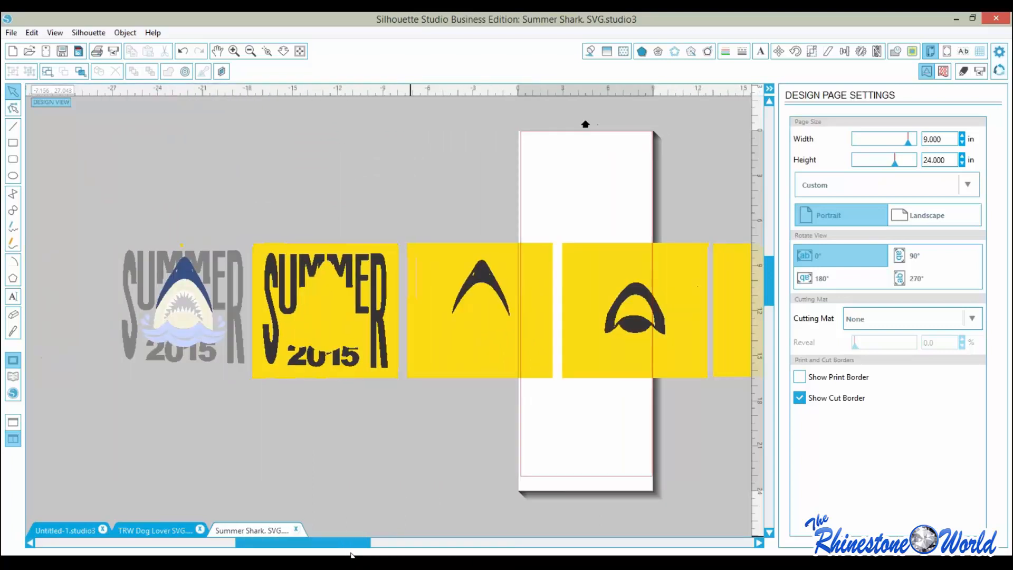
- Move the full-color shark design above the row of templates and the yellow "SUMMER 2015" block down and away from the others
drag(242, 277, 214, 299)
click(340, 232)
click(348, 478)
mouse_move(348, 546)
mouse_down()
mouse_move(507, 550)
mouse_move(366, 551)
mouse_up()
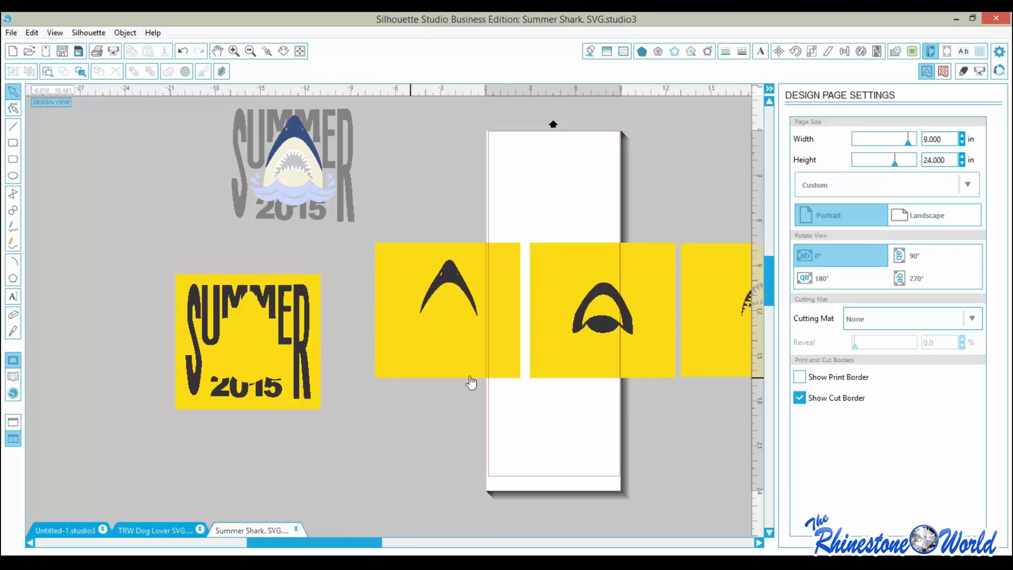
- Try shortening the yellow template left of the page to about 7.95 in high and undo the resize
click(489, 269)
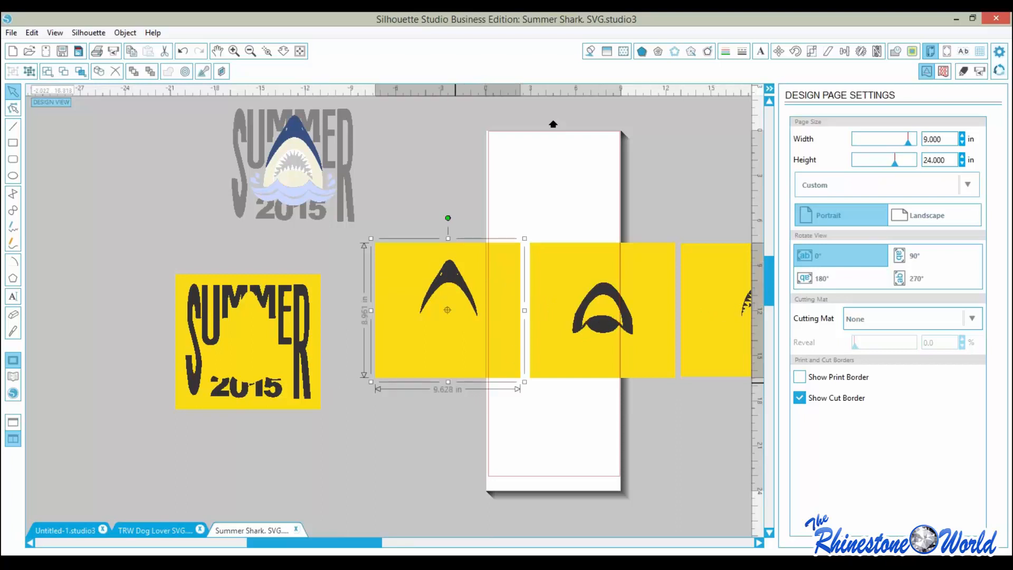
drag(448, 384, 449, 367)
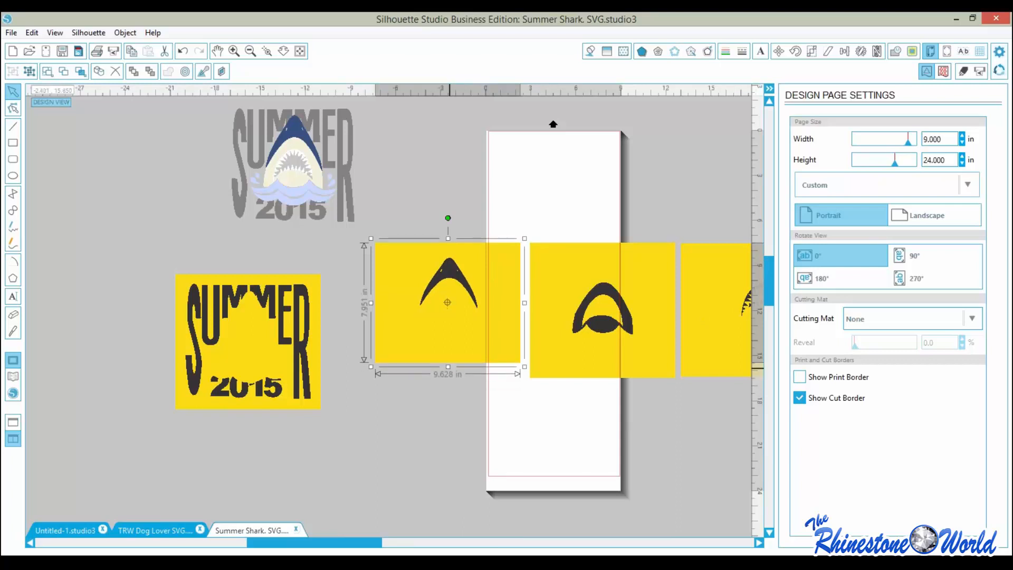
key(ctrl+z)
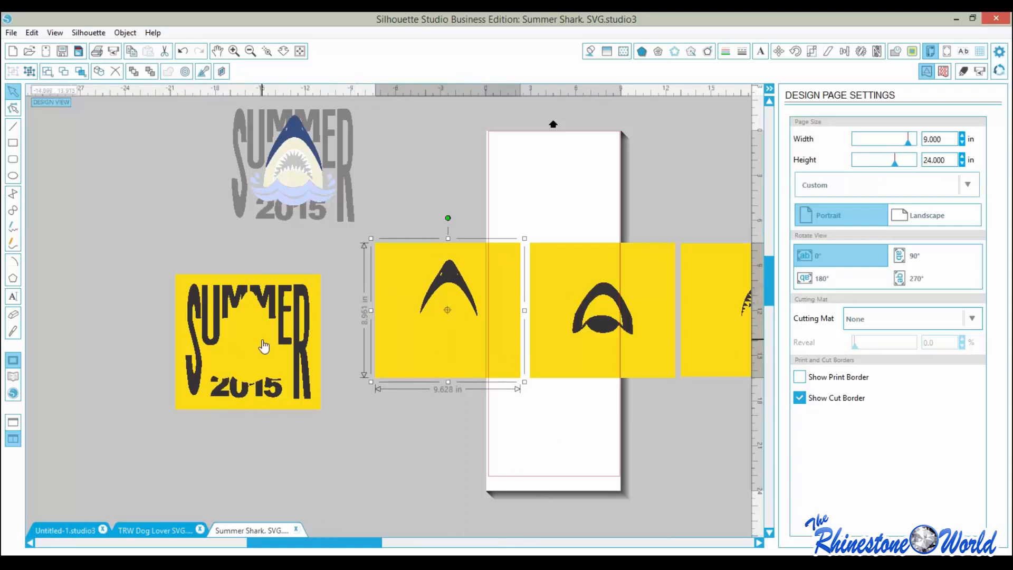
- Move the yellow "SUMMER 2015" block onto the upper end of the page for a close check against the cut border
drag(260, 348, 561, 206)
drag(339, 546, 396, 548)
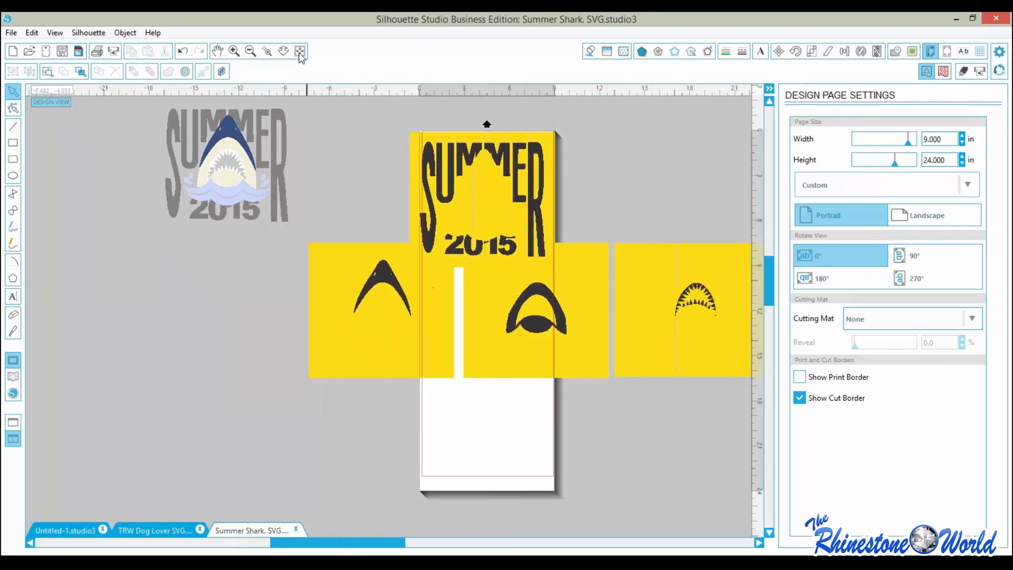
click(235, 52)
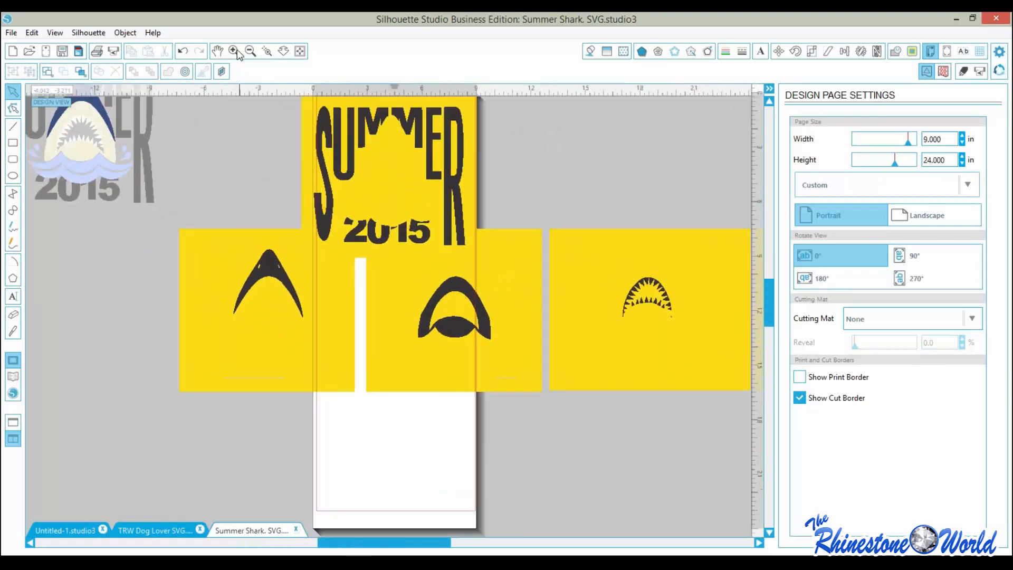
- Set the Summer Shark page size to 12 in wide by 12 in high
drag(771, 331, 792, 252)
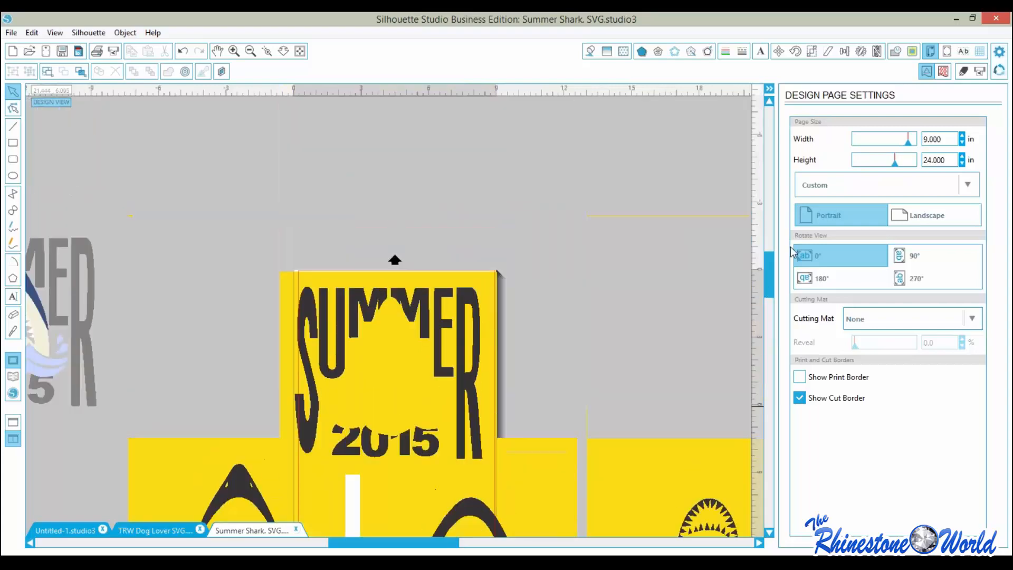
drag(951, 137, 894, 139)
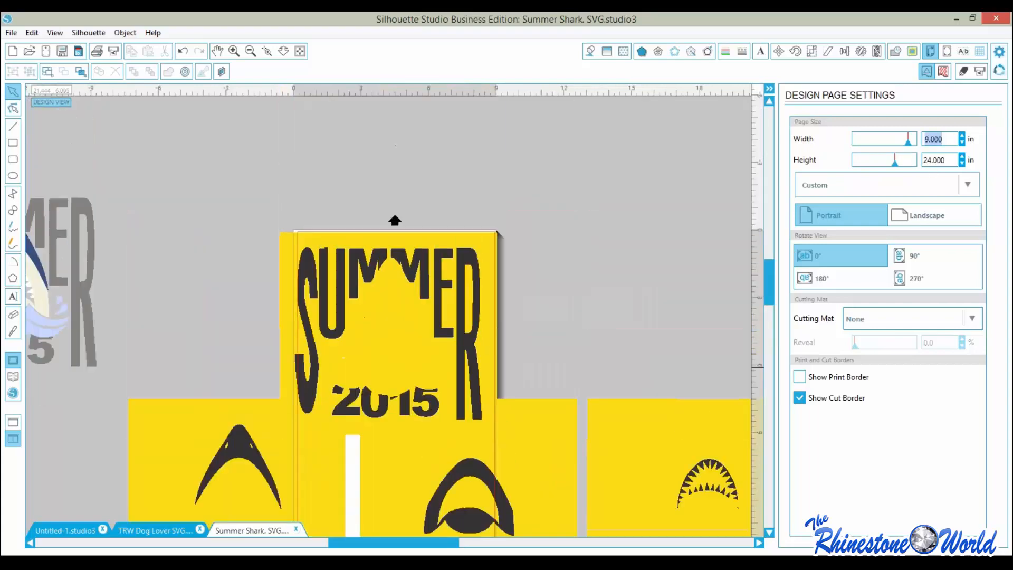
text(12)
key(Tab)
text(12)
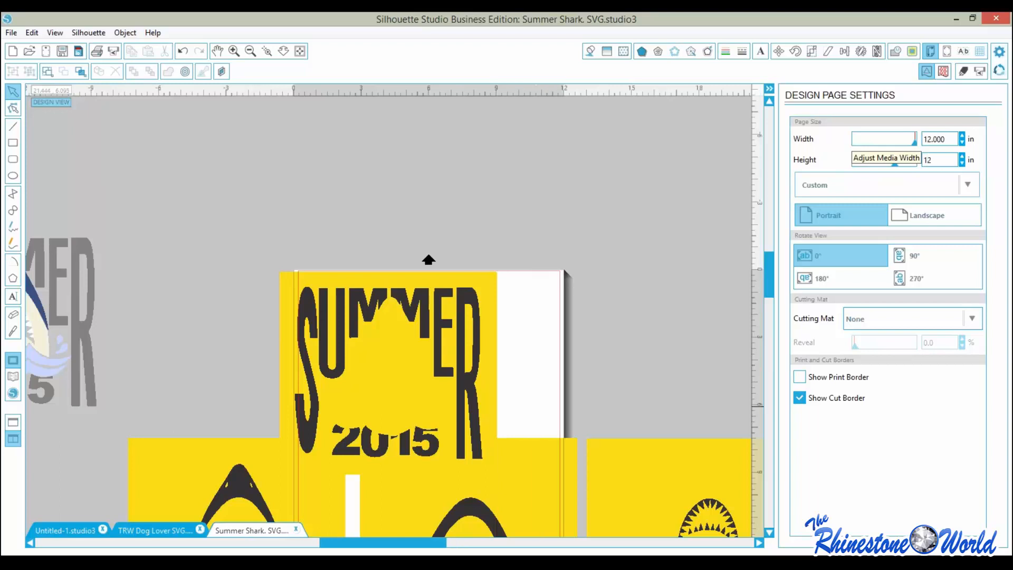
key(Tab)
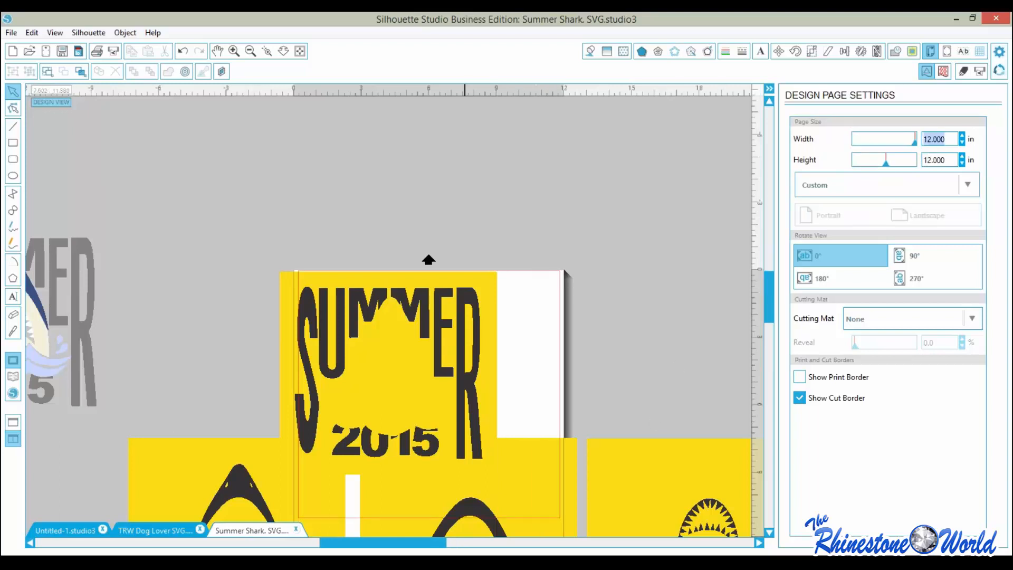
- Place the yellow "SUMMER 2015" block inside the page's cut border and move the two overlapping shark templates off the page
scroll(772, 304, down, 5)
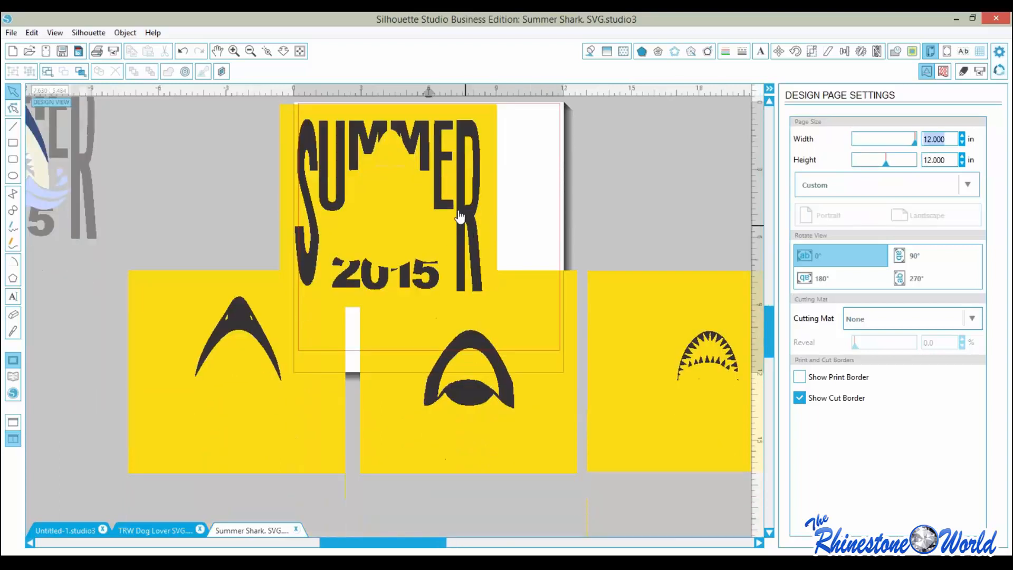
drag(482, 195, 484, 199)
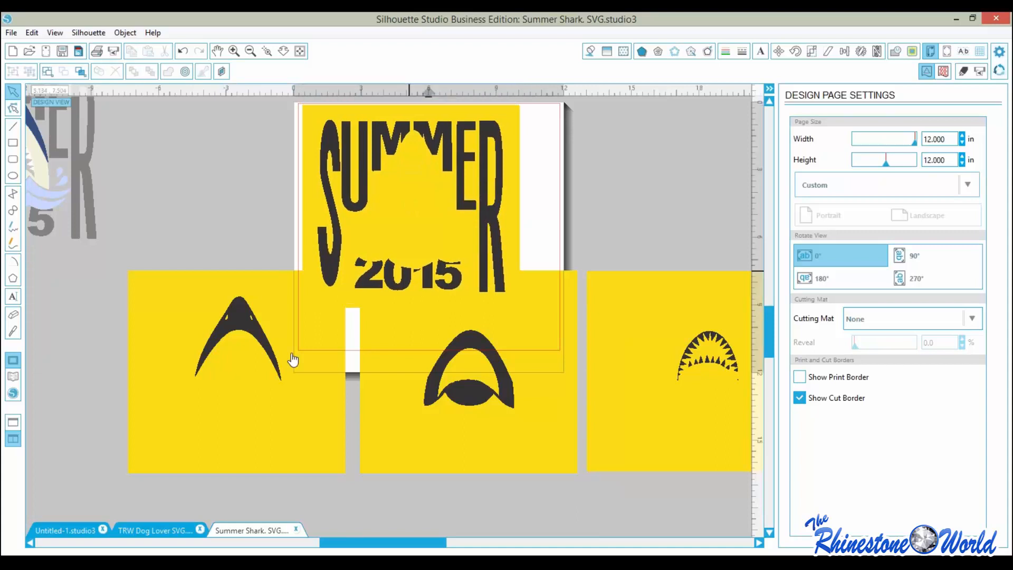
drag(259, 382, 154, 386)
drag(459, 434, 464, 551)
drag(765, 337, 770, 312)
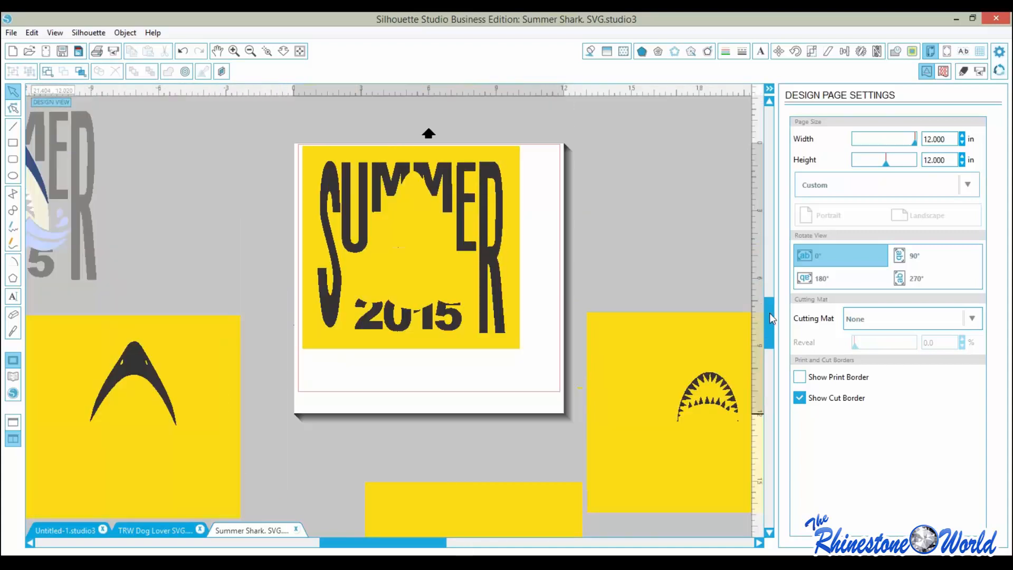
- Switch the cut mode to Advanced in the cut settings and return to the design page settings
click(964, 73)
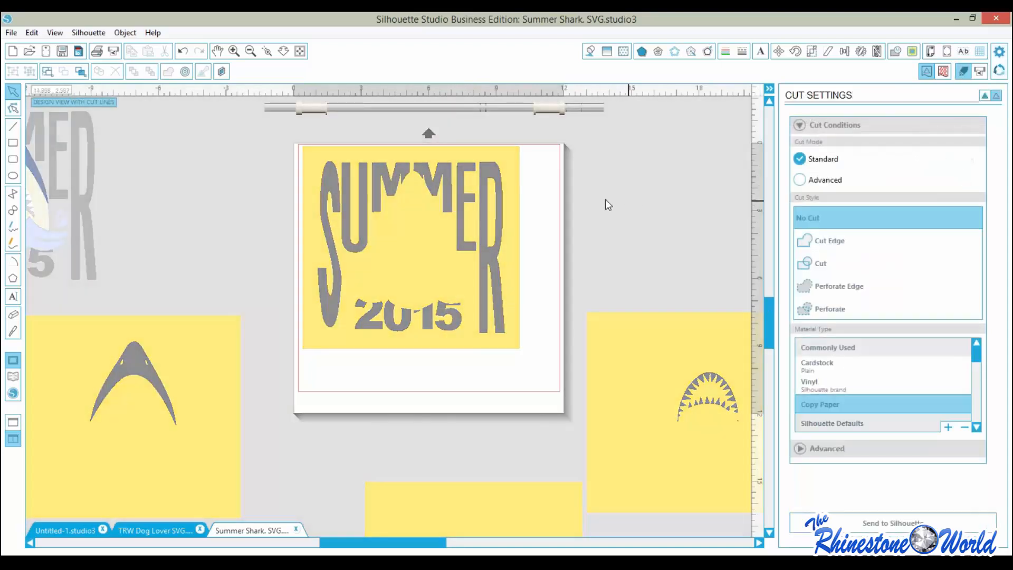
click(815, 179)
click(802, 180)
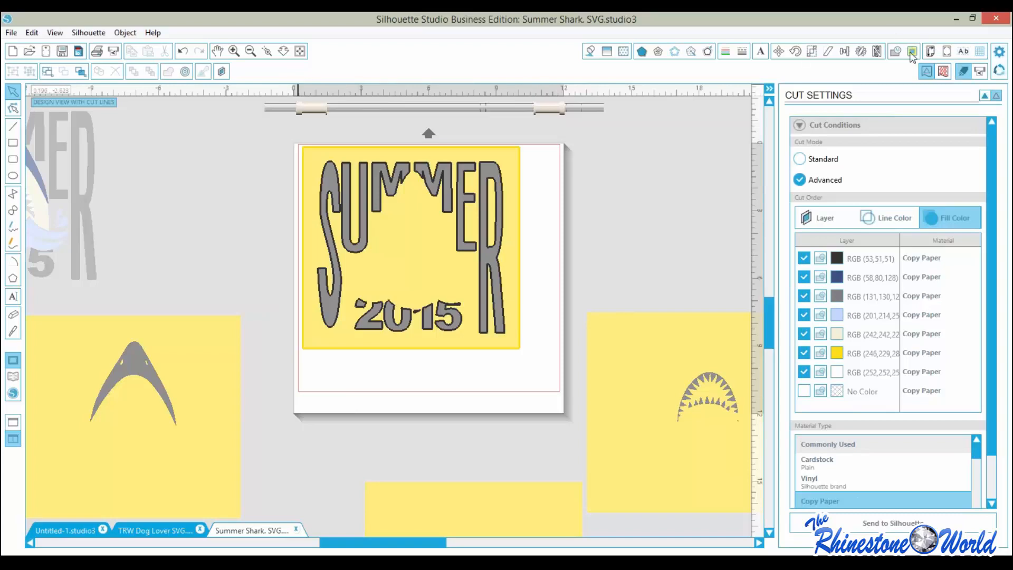
click(929, 51)
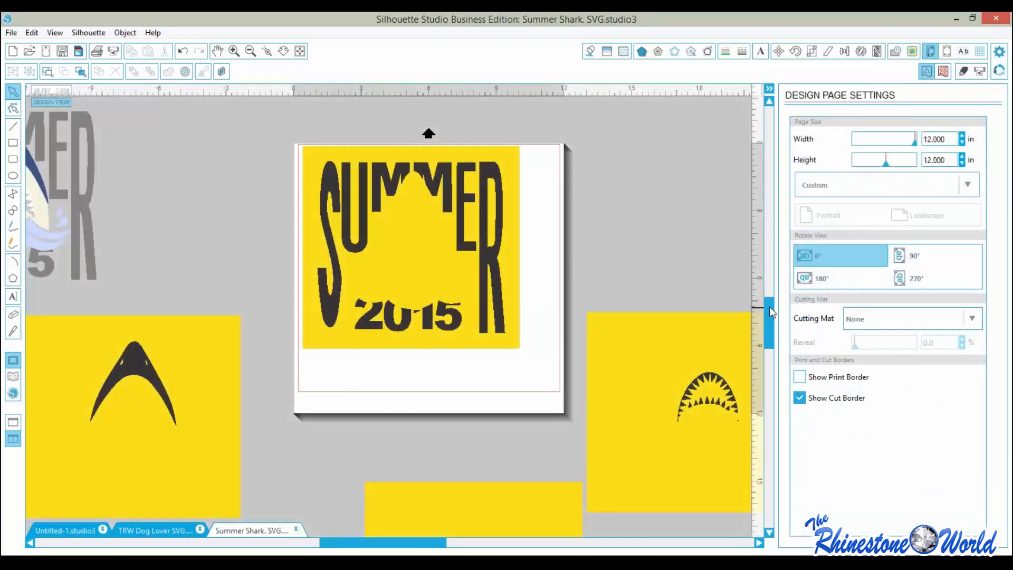
- Move the "SUMMER 2015" block off the page to the lower left and bring the pointed shark snout template to the page's left edge
drag(769, 306, 770, 326)
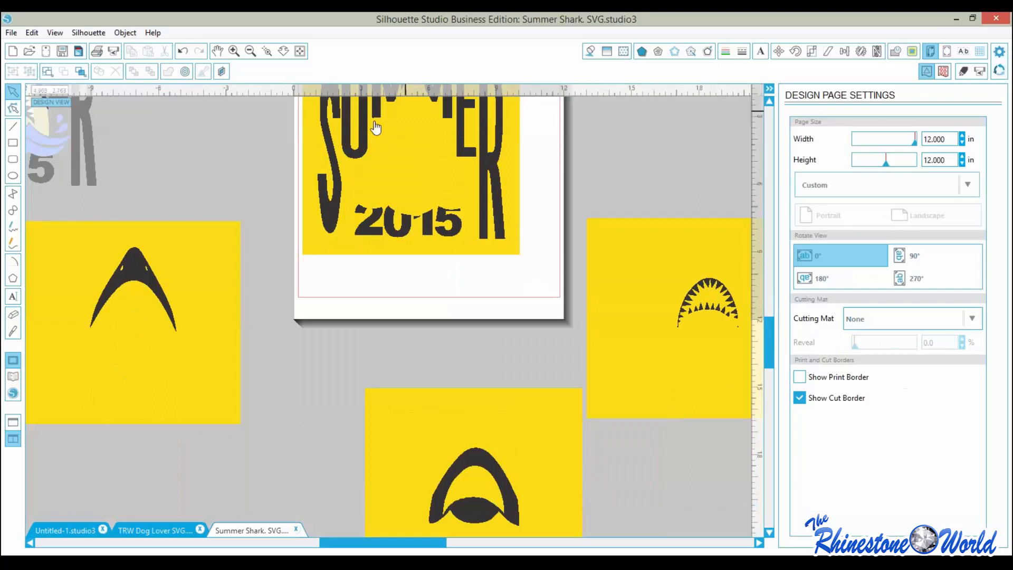
drag(455, 166, 155, 533)
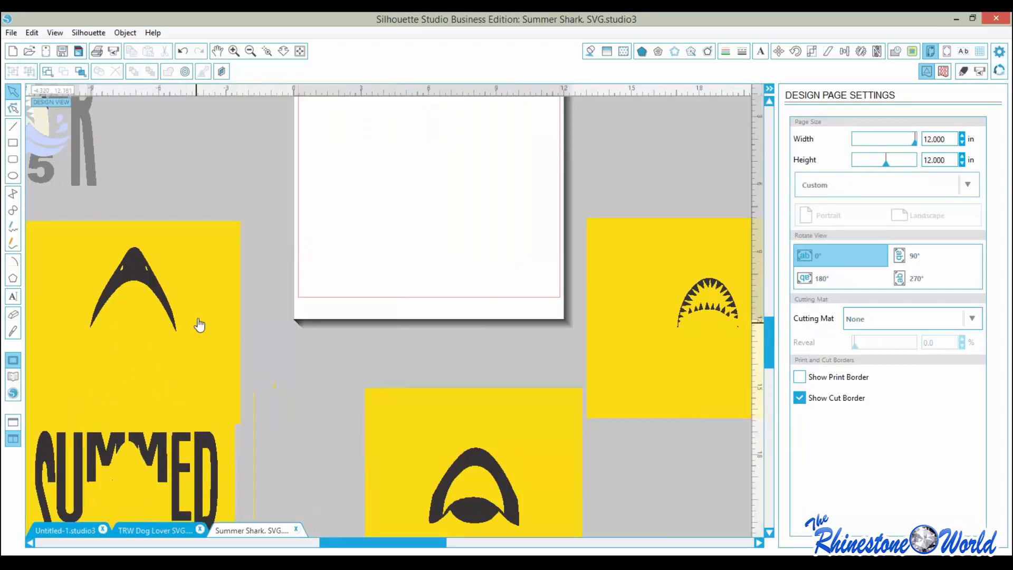
drag(199, 323, 299, 260)
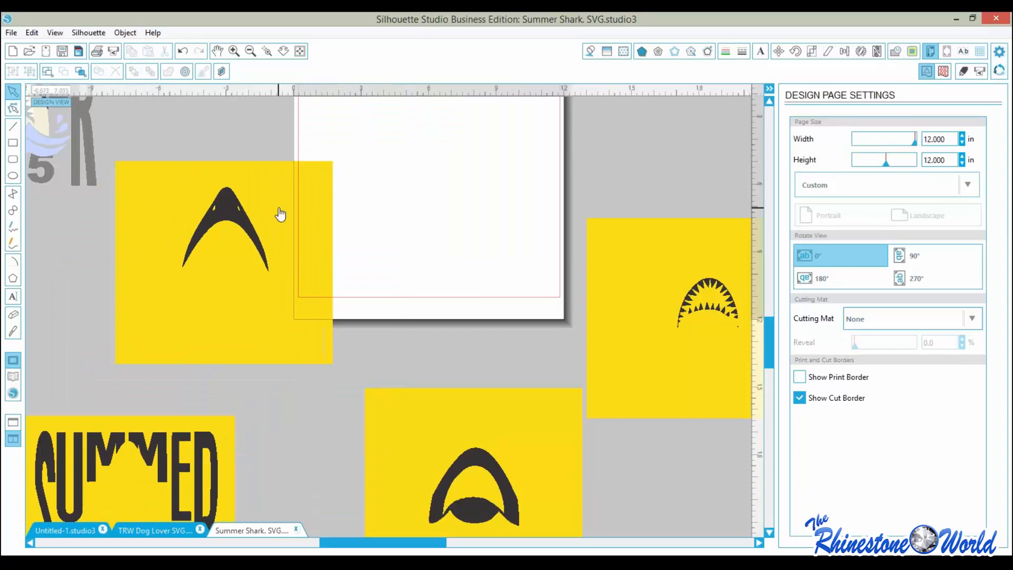
- Ungroup the shark snout template so its shape separates from the yellow background
click(236, 171)
click(125, 33)
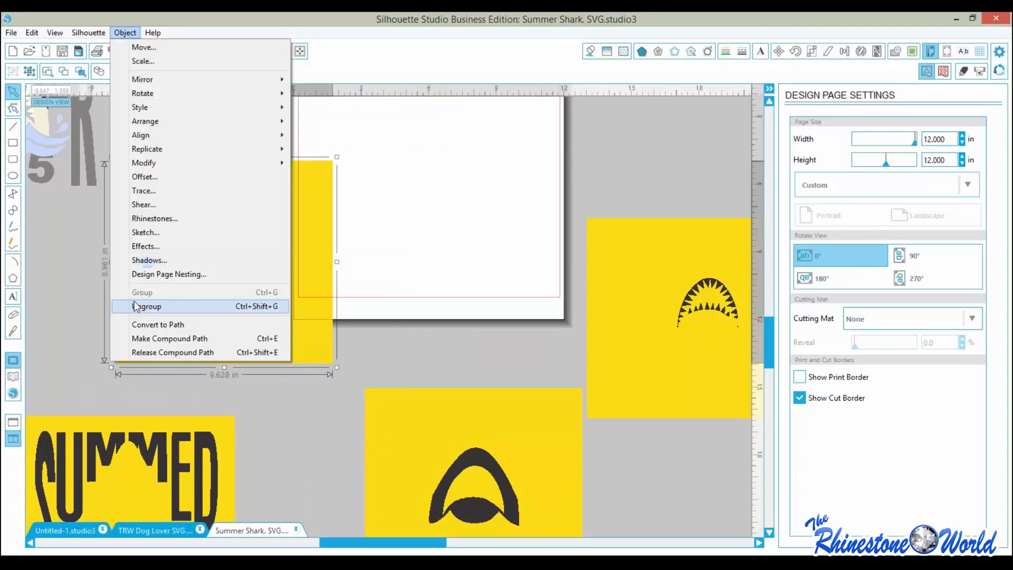
click(136, 307)
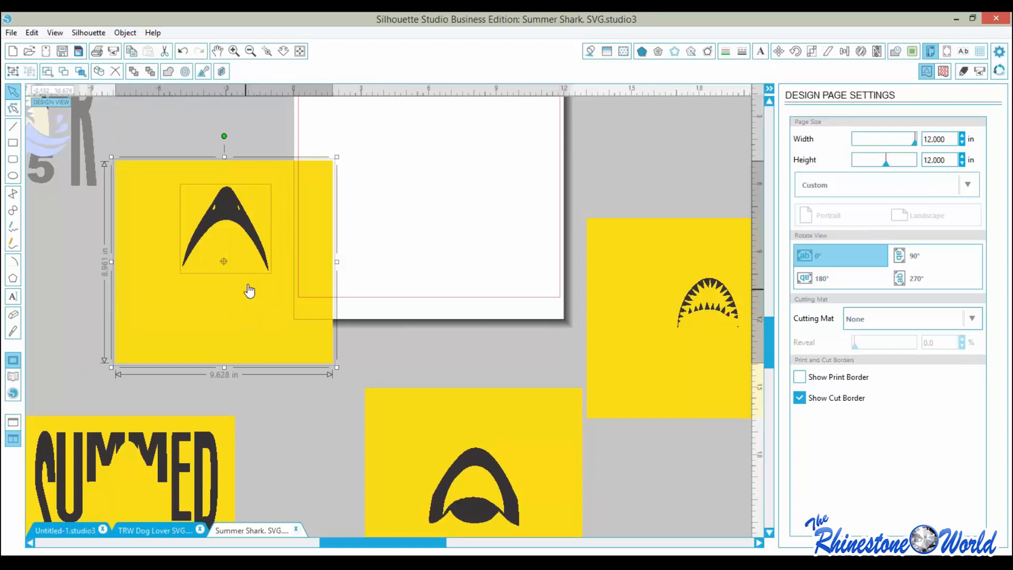
- Try deleting the yellow background and placing the bare shark snout at the page's upper-left corner, and undo both changes
click(43, 310)
click(151, 274)
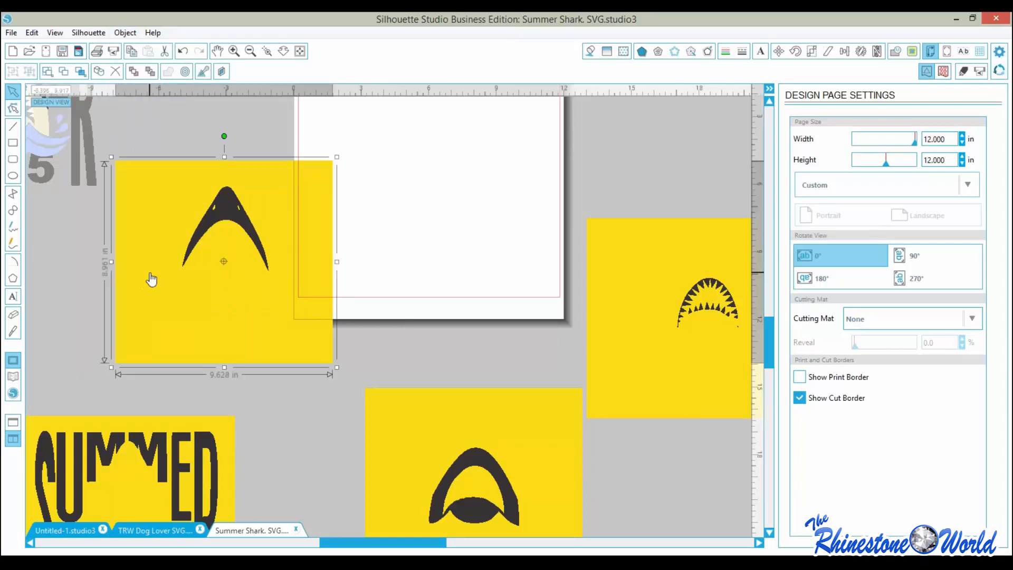
key(Delete)
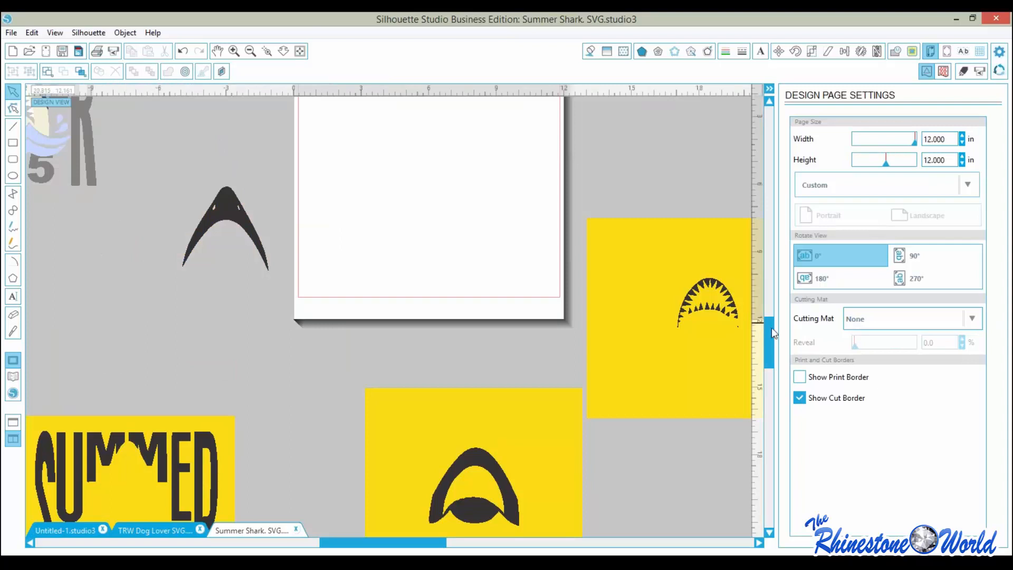
drag(771, 327, 772, 311)
drag(236, 297, 359, 165)
click(66, 180)
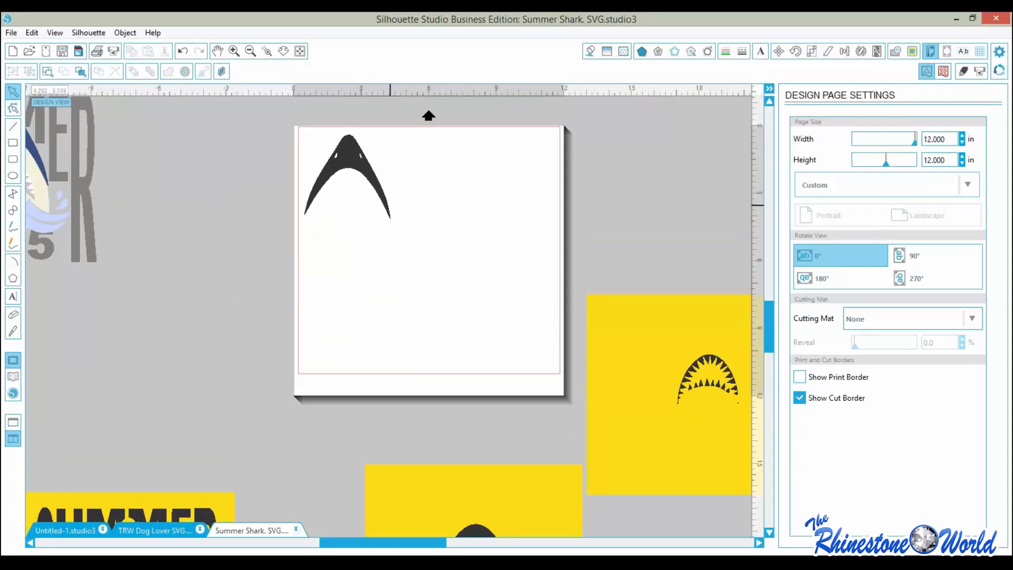
key(ctrl+z)
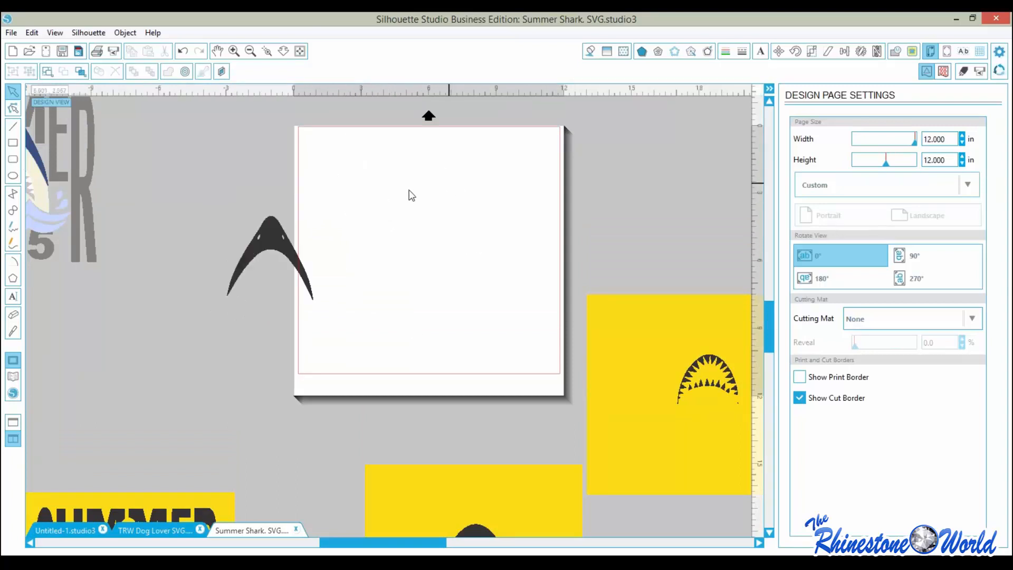
scroll(336, 230, down, 3)
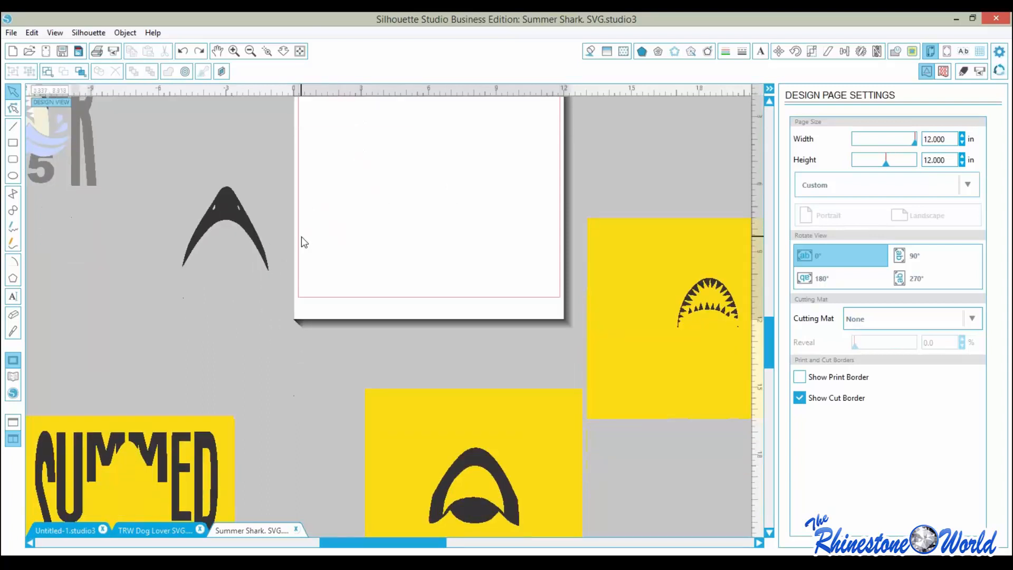
click(289, 227)
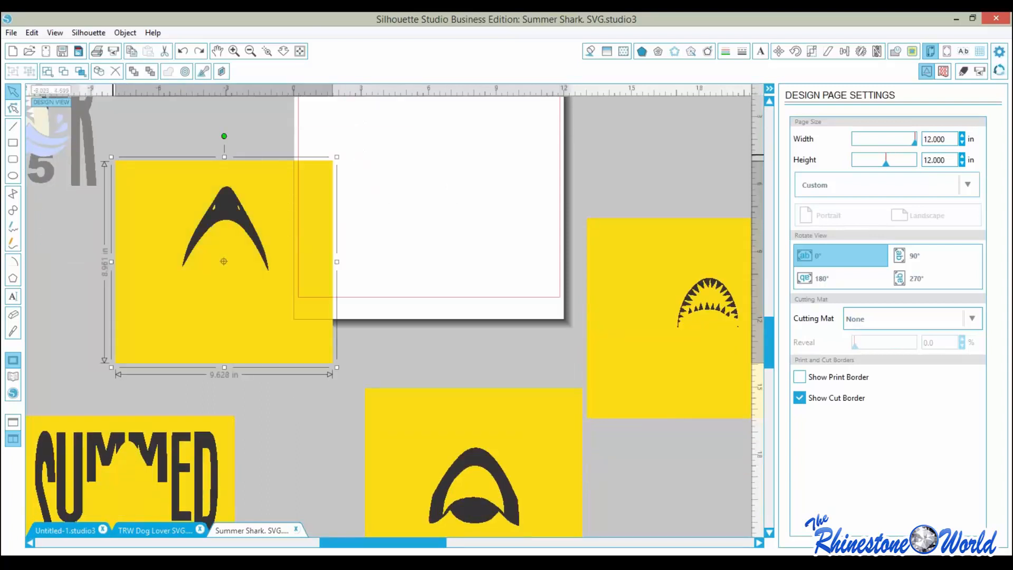
- Shrink the yellow background to about 4.9 × 4.6 in so it is just larger than the shark snout shape
drag(112, 156, 148, 187)
click(352, 352)
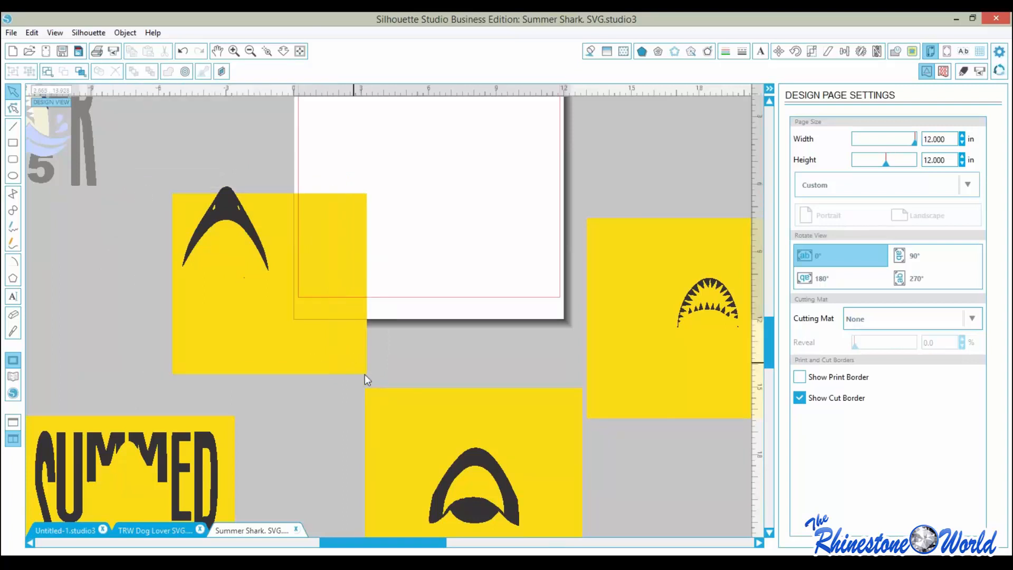
double_click(331, 341)
click(333, 363)
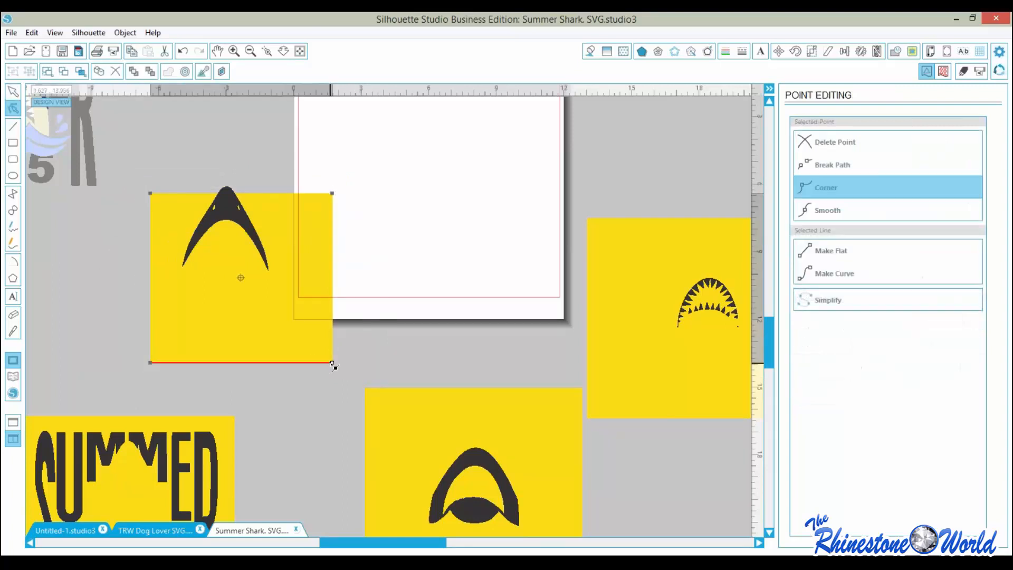
drag(332, 364, 315, 345)
key(ctrl+z)
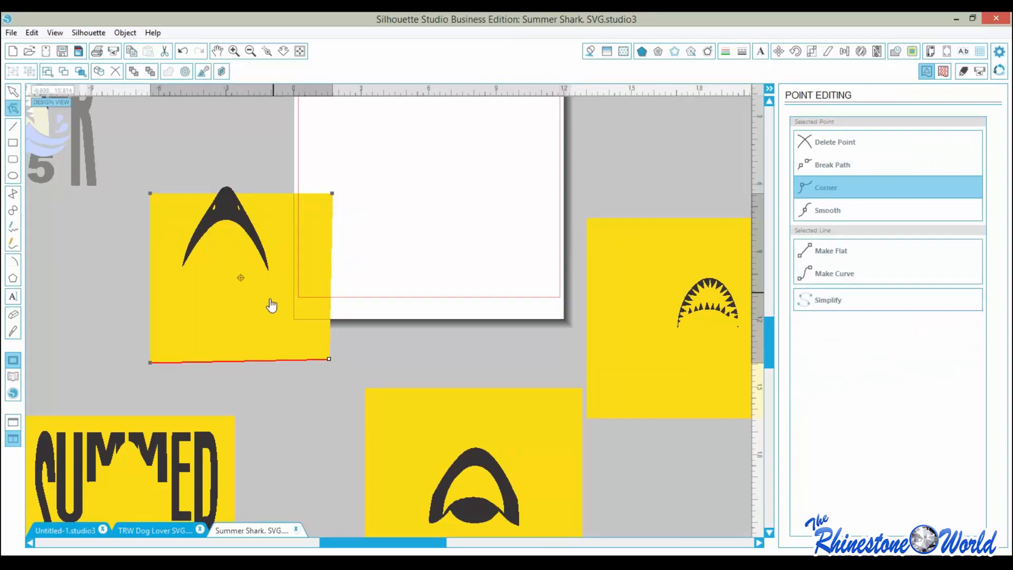
drag(336, 368, 235, 279)
click(223, 303)
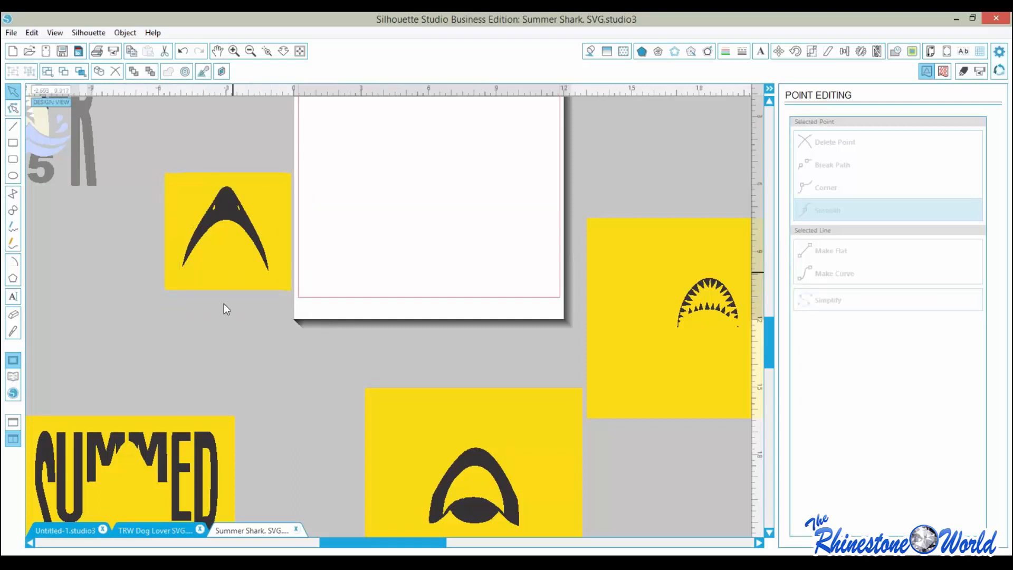
- Try grouping the off-center shark snout with its yellow background and shifting the group, and ungroup it again
click(240, 225)
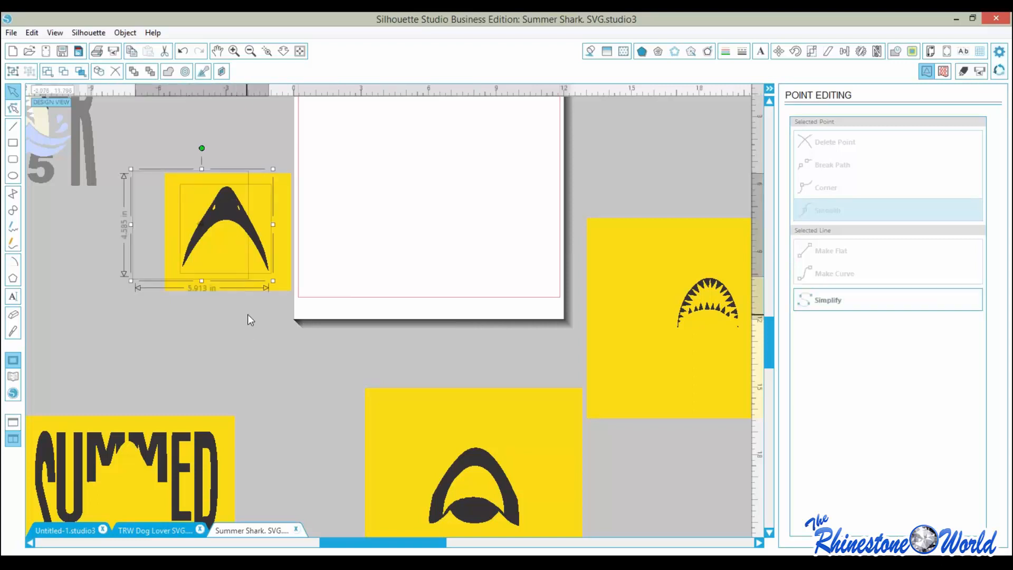
click(125, 32)
click(145, 287)
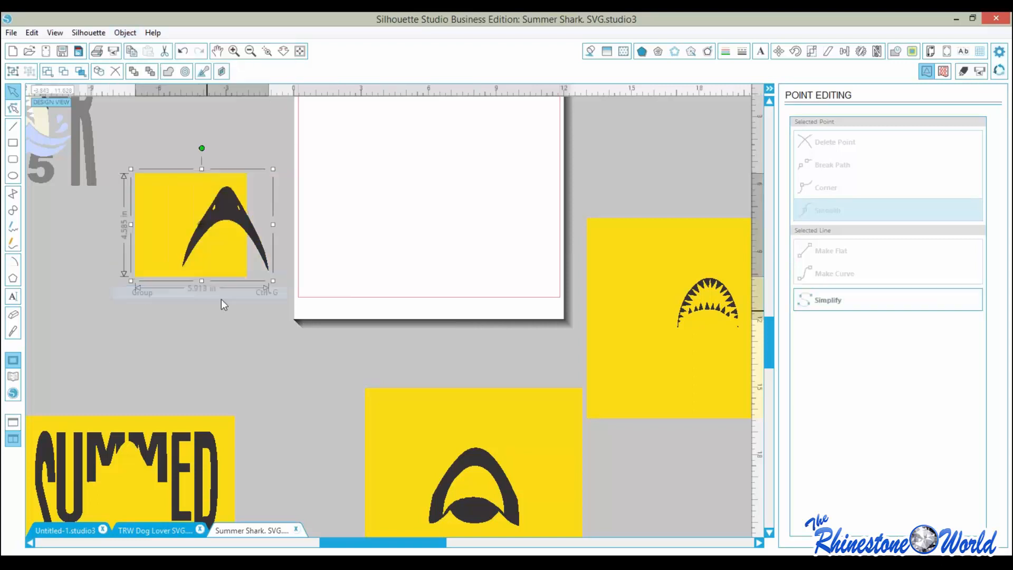
drag(200, 213, 228, 230)
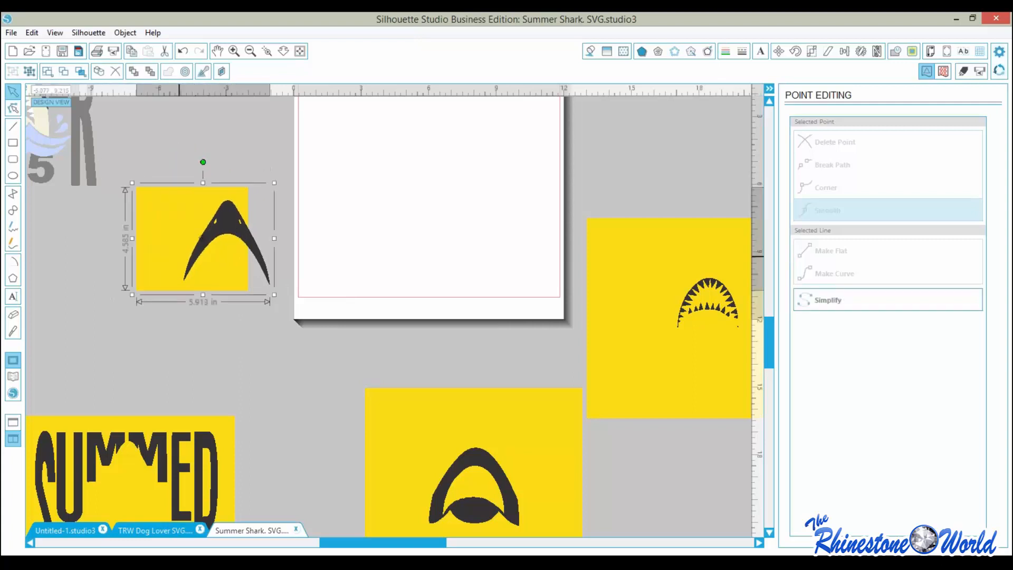
click(126, 33)
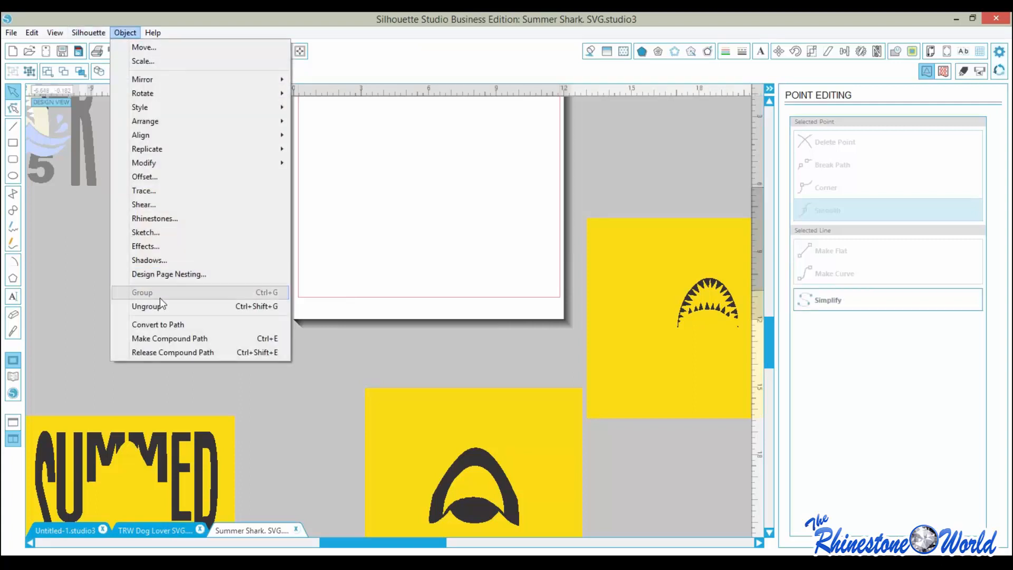
click(148, 307)
- Center the shark snout on its yellow background and move both inside the cut border at the page's upper-left corner
drag(233, 228, 198, 222)
drag(256, 379, 296, 121)
drag(769, 340, 768, 296)
drag(327, 380, 364, 338)
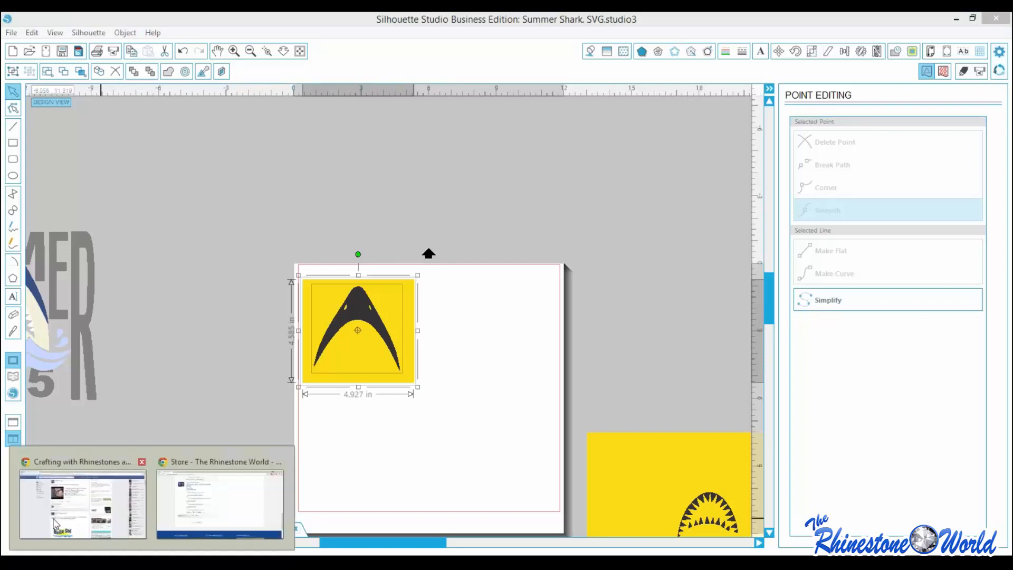
- Switch to The Rhinestone World site in Chrome and open the "Cutter Specs and Recommended Cut Settings" document from its Documentation page
click(217, 514)
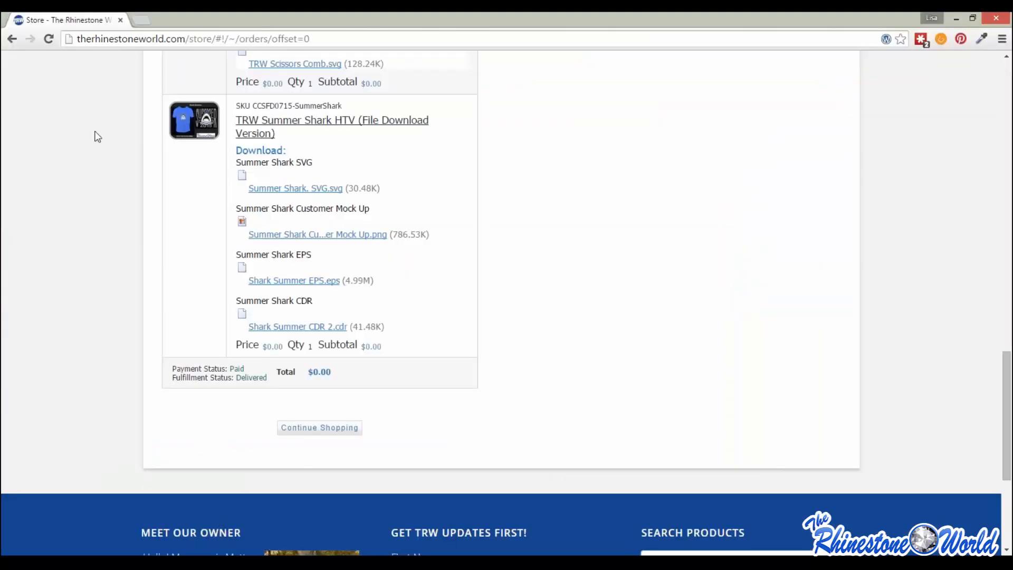
scroll(683, 305, up, 15)
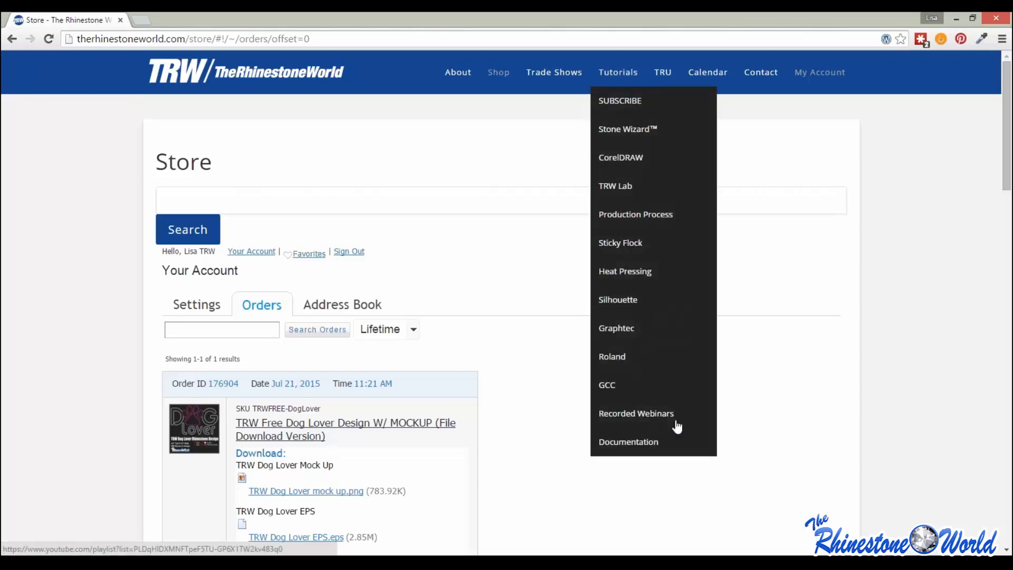
mouse_move(612, 77)
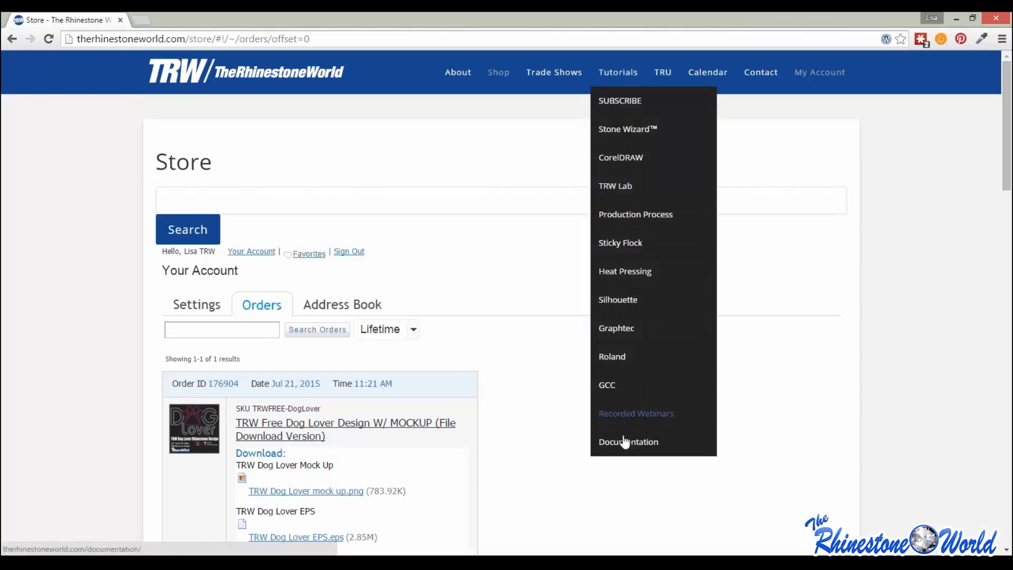
click(615, 416)
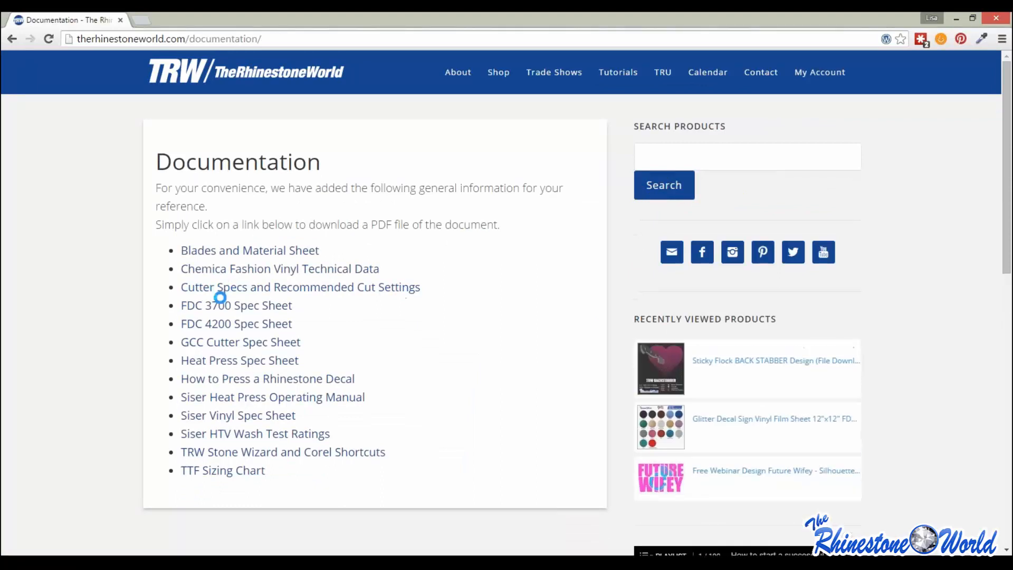
click(353, 288)
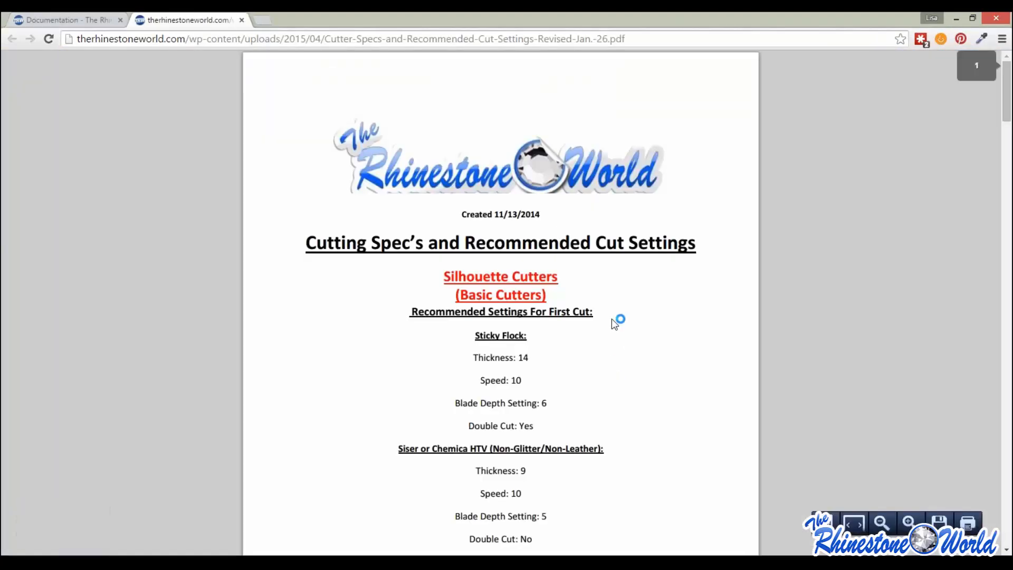
- Read the recommended first-cut settings for Silhouette cutters on Sticky Flock and HTV in the cut settings document
scroll(612, 319, down, 5)
scroll(334, 289, up, 5)
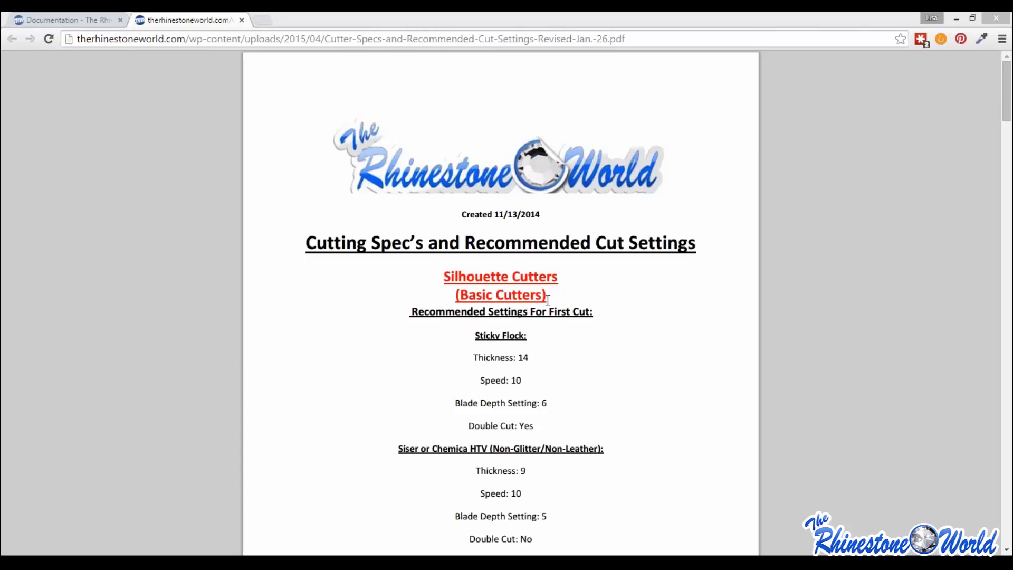
scroll(592, 340, down, 2)
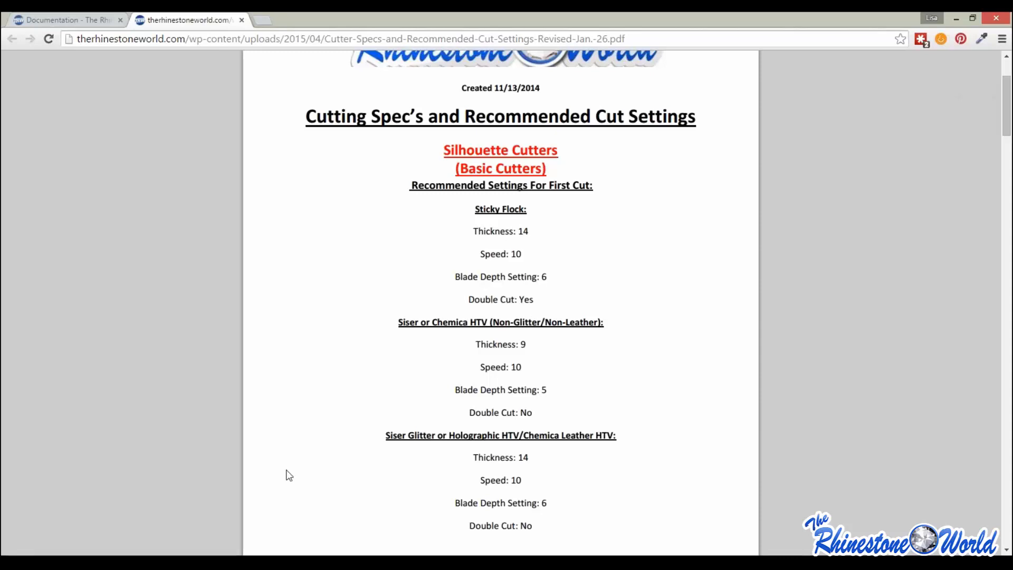
- Switch back to Silhouette Studio and display the cut settings for the TRW Dog Lover document
click(352, 563)
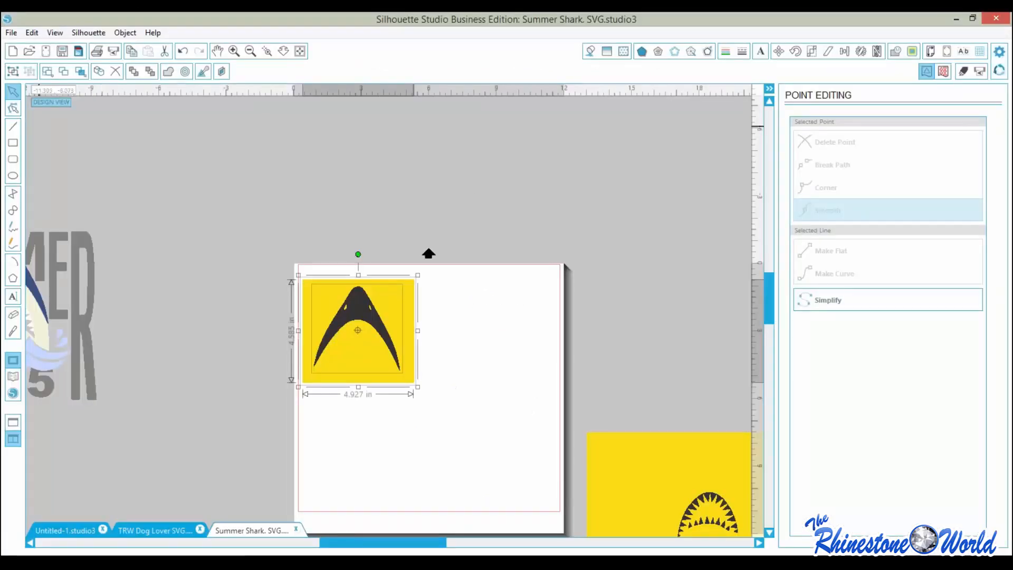
click(152, 531)
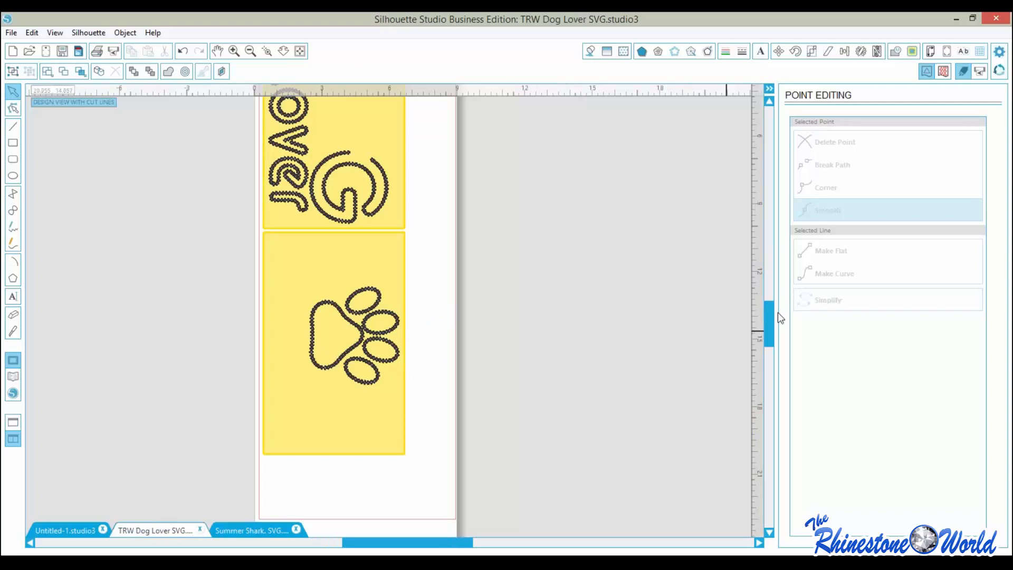
scroll(771, 318, up, 3)
click(980, 71)
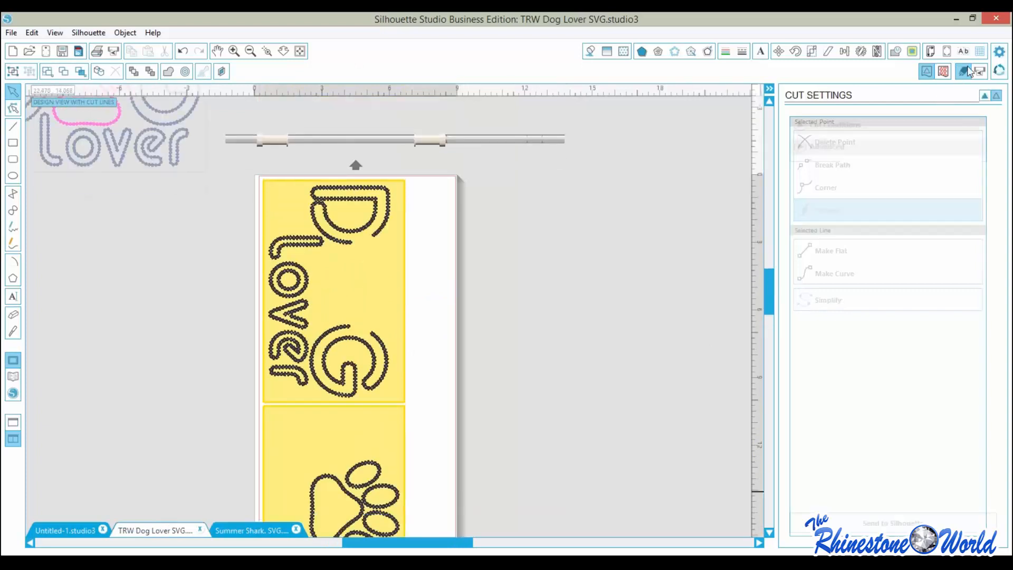
- Bring up the recommended cut settings document in Chrome and move its window aside, off the Silhouette Studio workspace
mouse_move(152, 562)
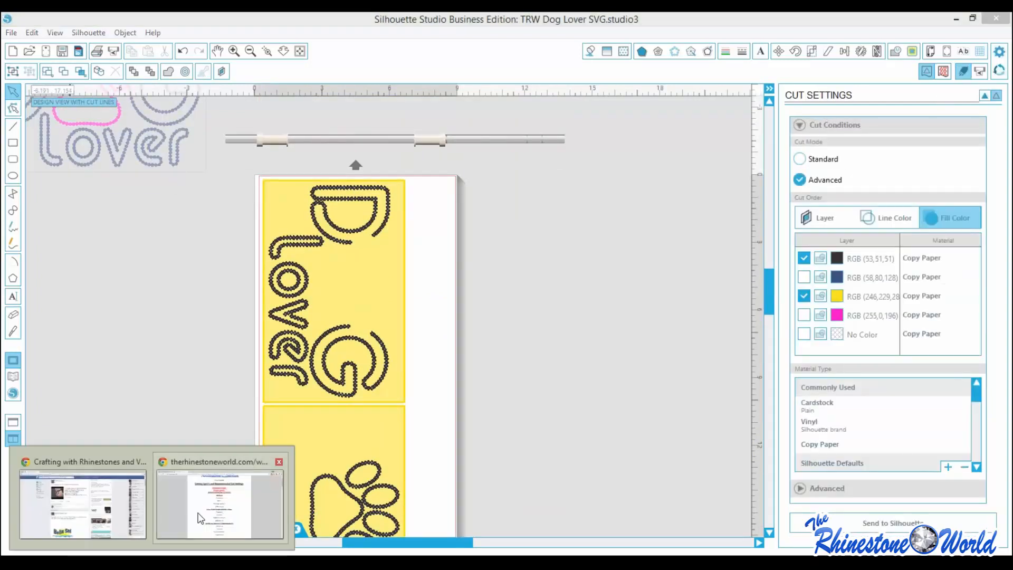
click(221, 499)
drag(545, 18, 1012, 53)
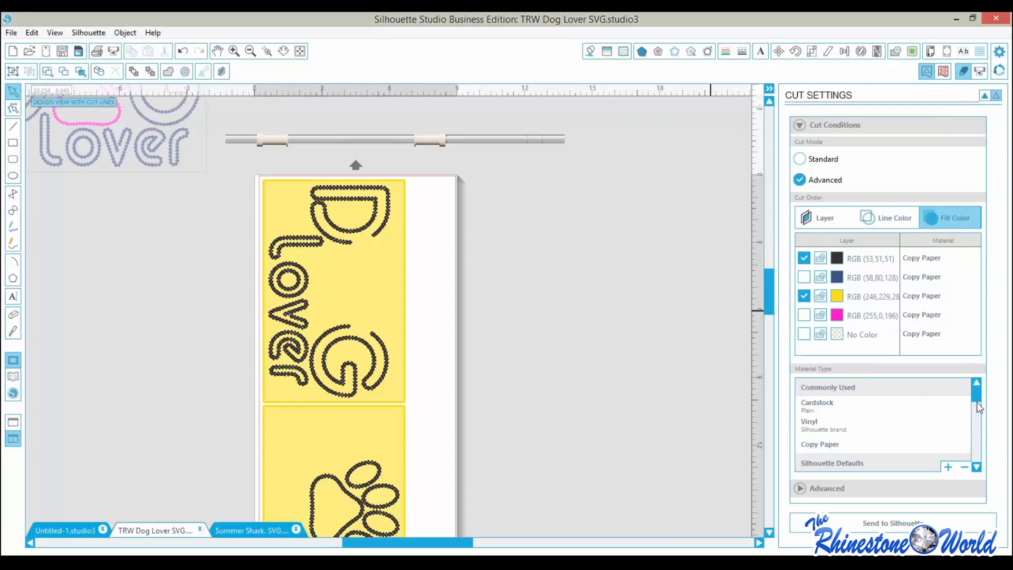
- Select Rhinestone Template Material as the material type and examine its default cut settings
scroll(977, 411, down, 5)
drag(975, 418, 973, 443)
click(907, 425)
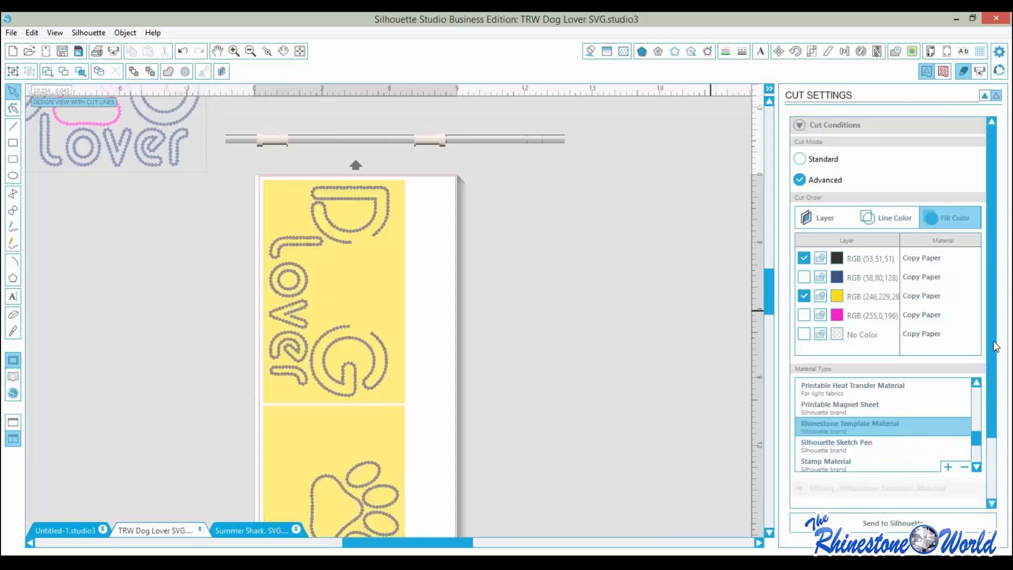
scroll(988, 417, down, 3)
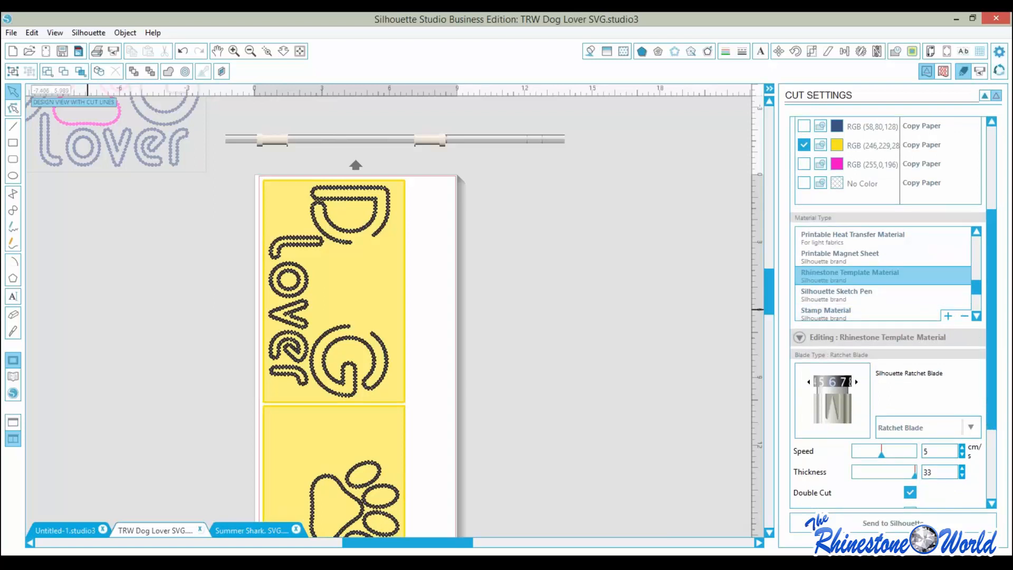
- Add a user-defined material type named "Sticky Flock"
click(948, 317)
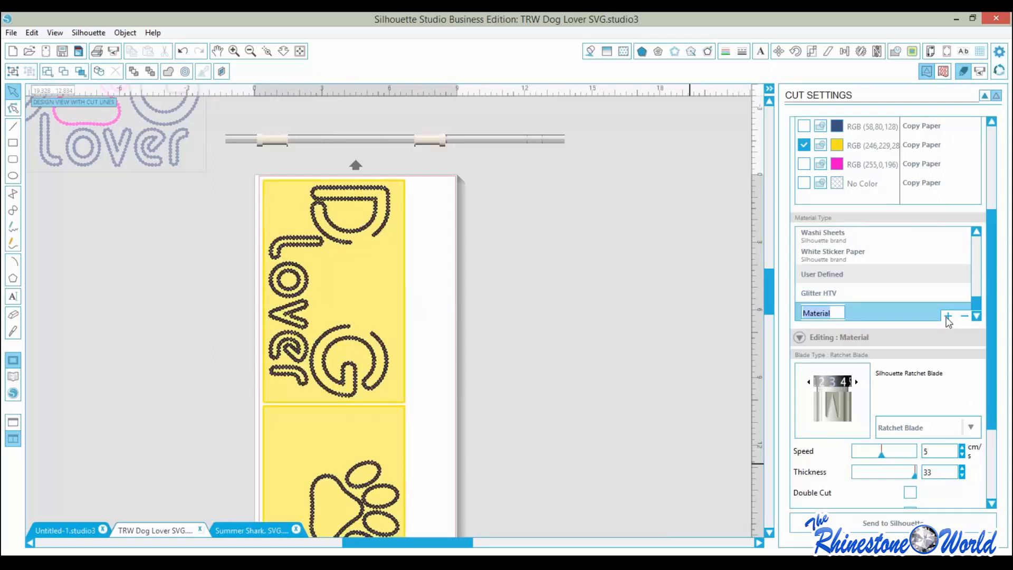
text(Sticky Flock)
key(Return)
click(904, 310)
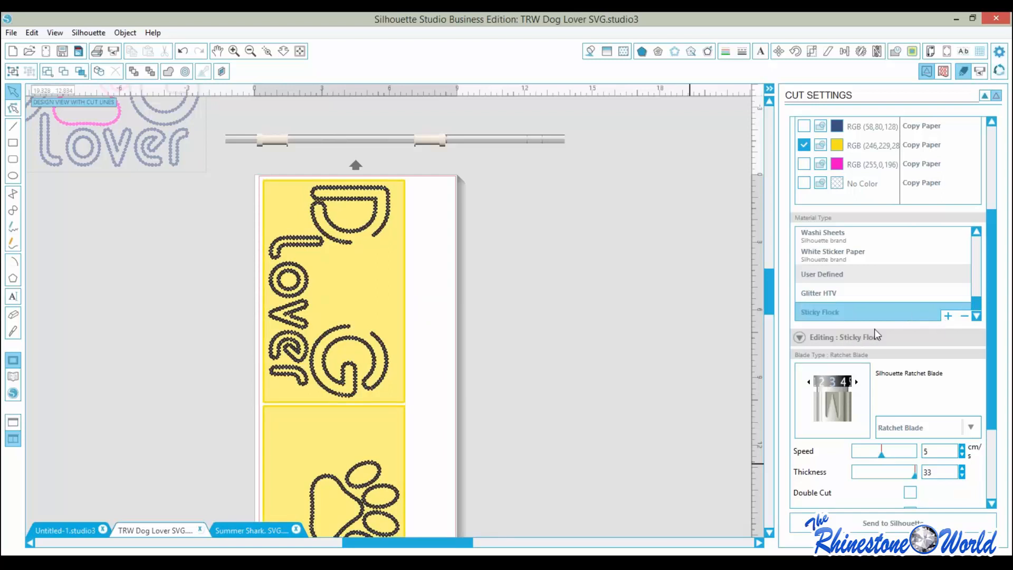
- Set Sticky Flock's ratchet blade to 6, speed to 10 cm/s and thickness to 14, and enable Double Cut
scroll(995, 317, down, 3)
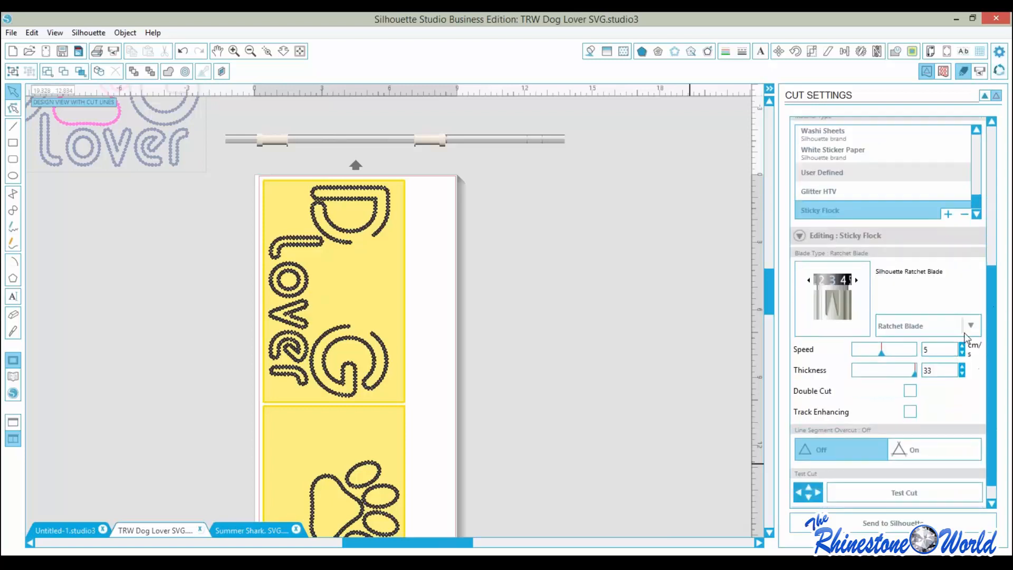
click(857, 281)
click(857, 280)
click(856, 280)
scroll(996, 298, down, 2)
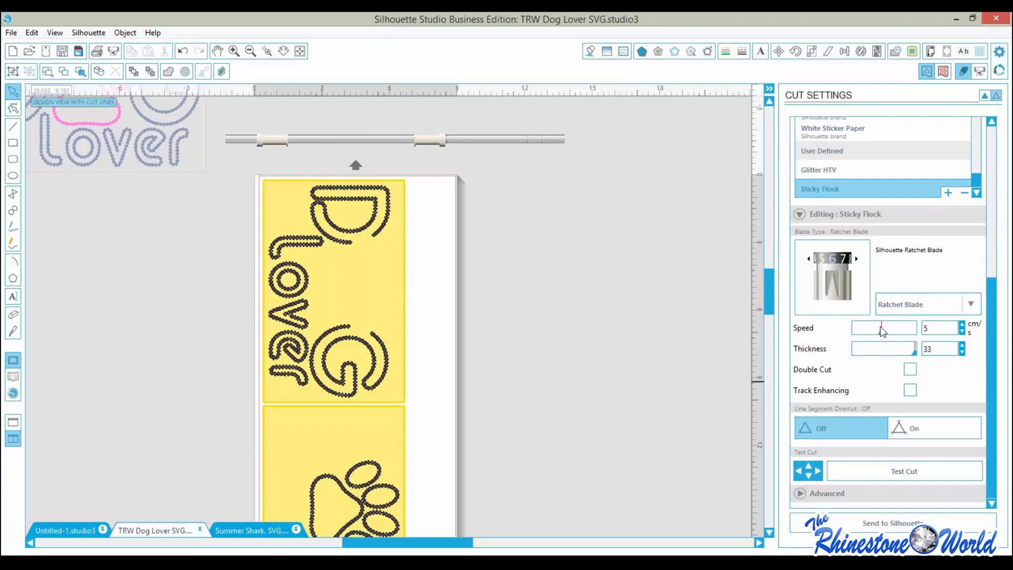
drag(902, 330, 924, 330)
drag(914, 350, 887, 353)
click(962, 345)
click(910, 369)
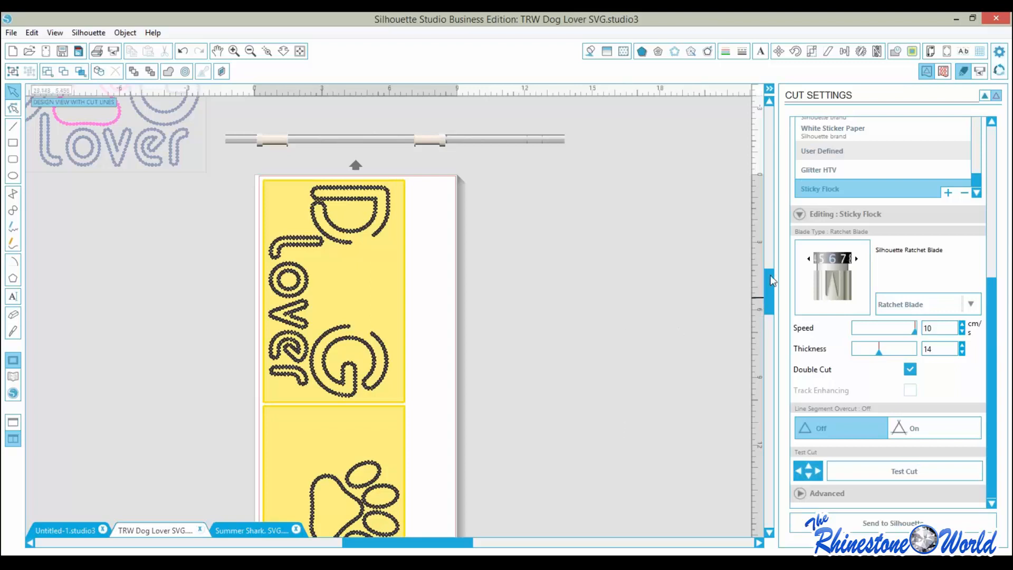
drag(772, 280, 776, 288)
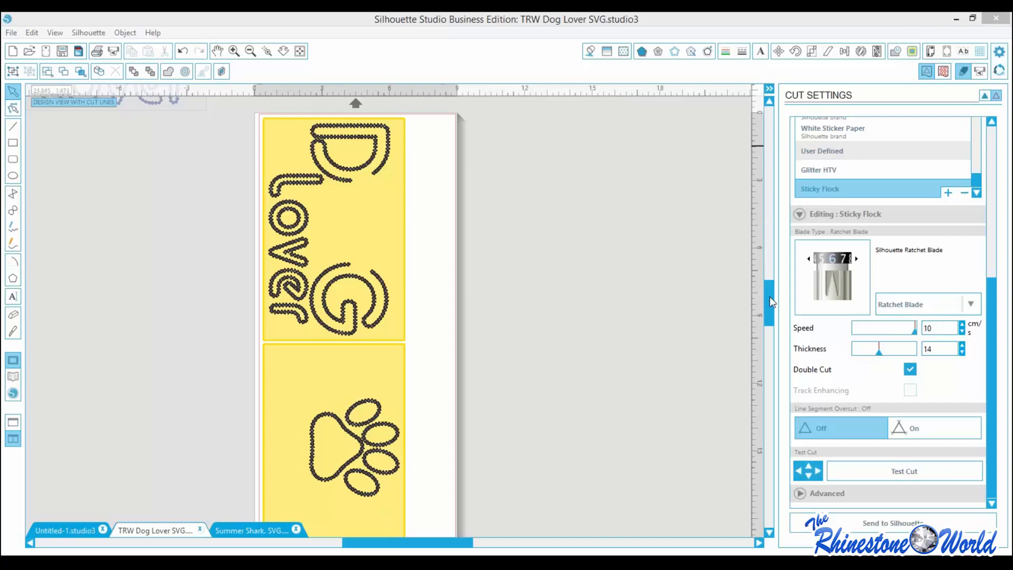
scroll(771, 300, down, 3)
scroll(768, 303, up, 2)
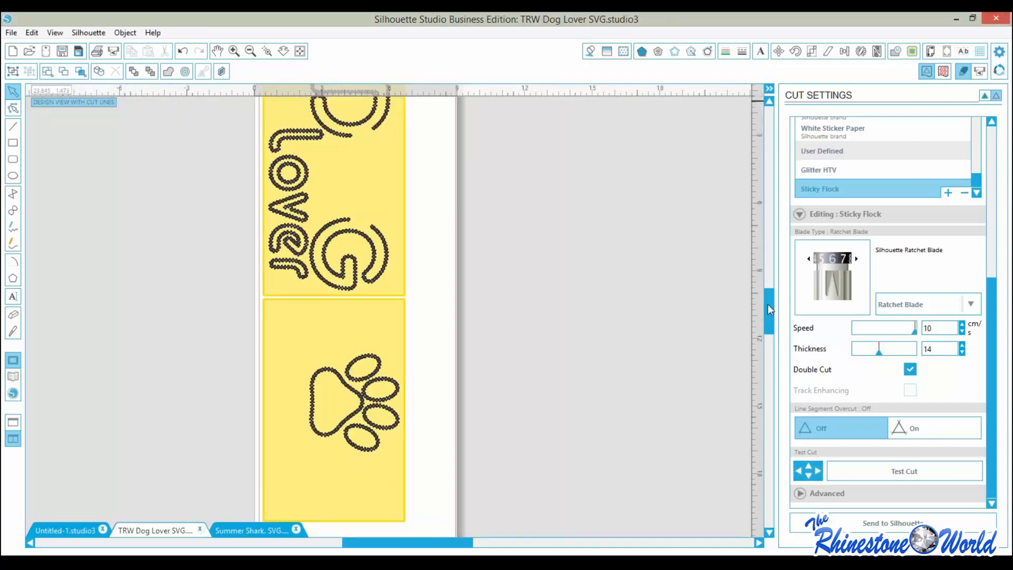
scroll(770, 301, up, 1)
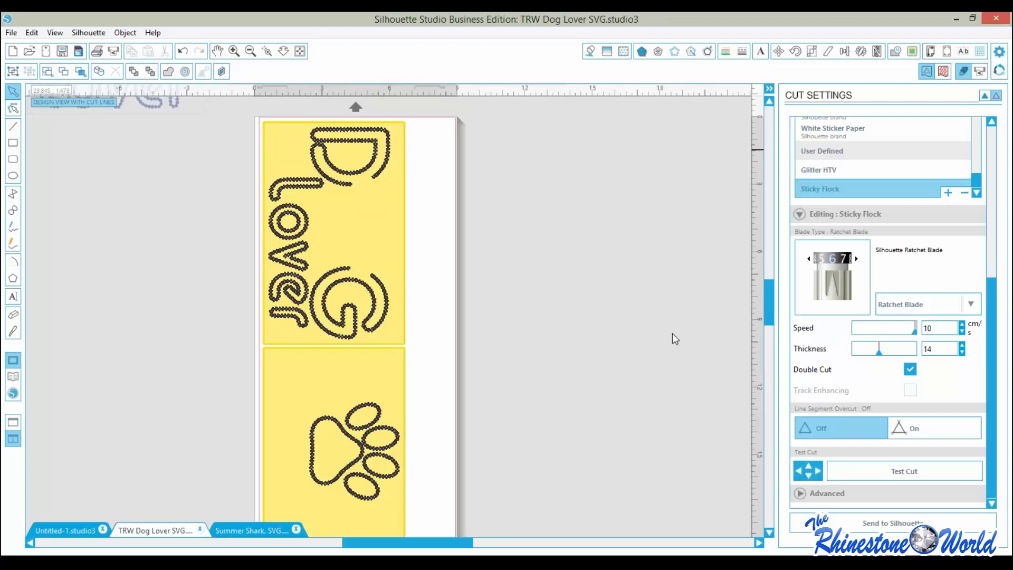
- Switch to the Summer Shark document and reposition the yellow SUMMER 2015 template below and to the left of the page
click(242, 531)
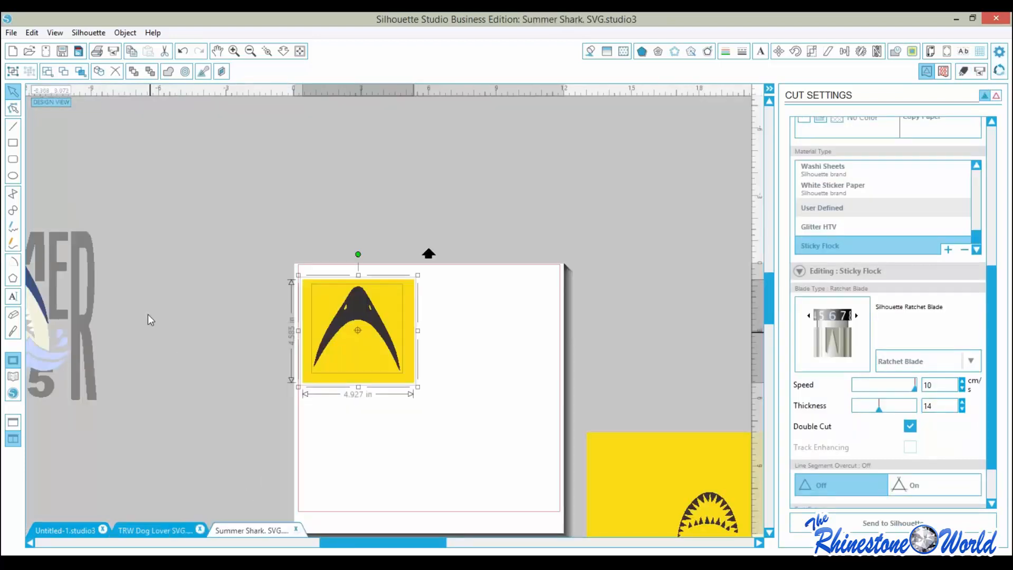
drag(768, 292, 764, 344)
drag(109, 372, 166, 336)
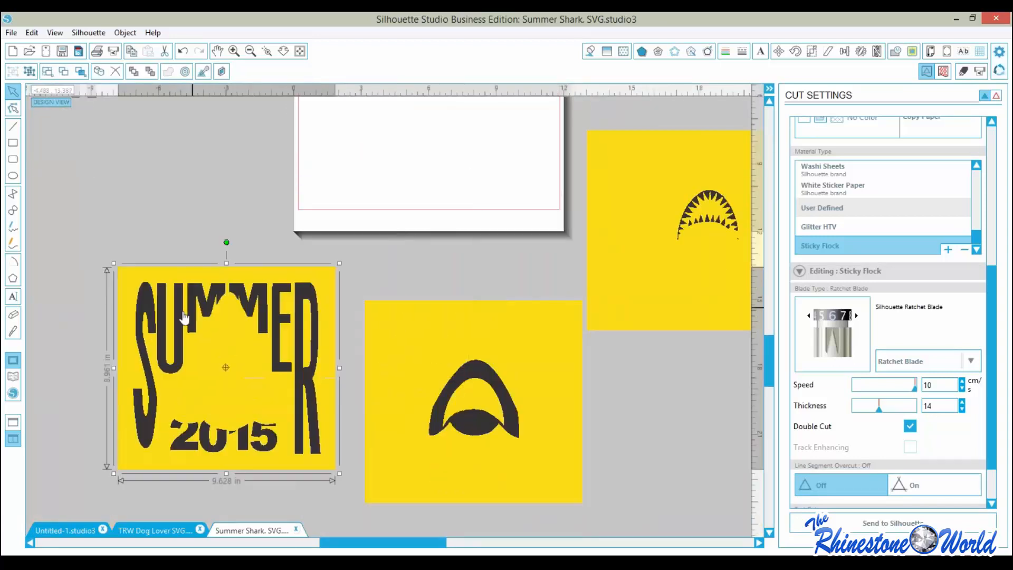
drag(770, 354, 765, 310)
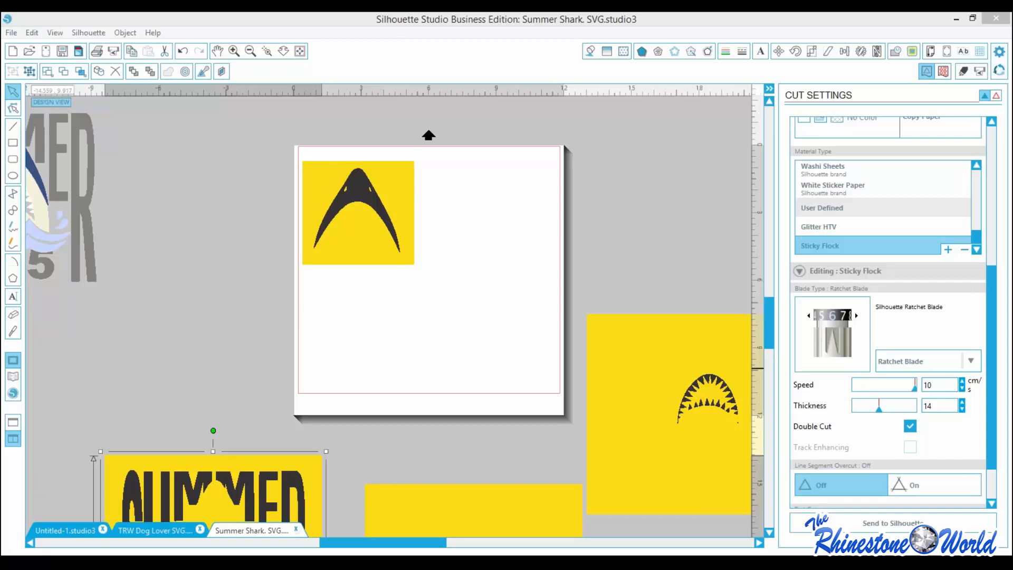
click(992, 294)
drag(992, 294, 992, 323)
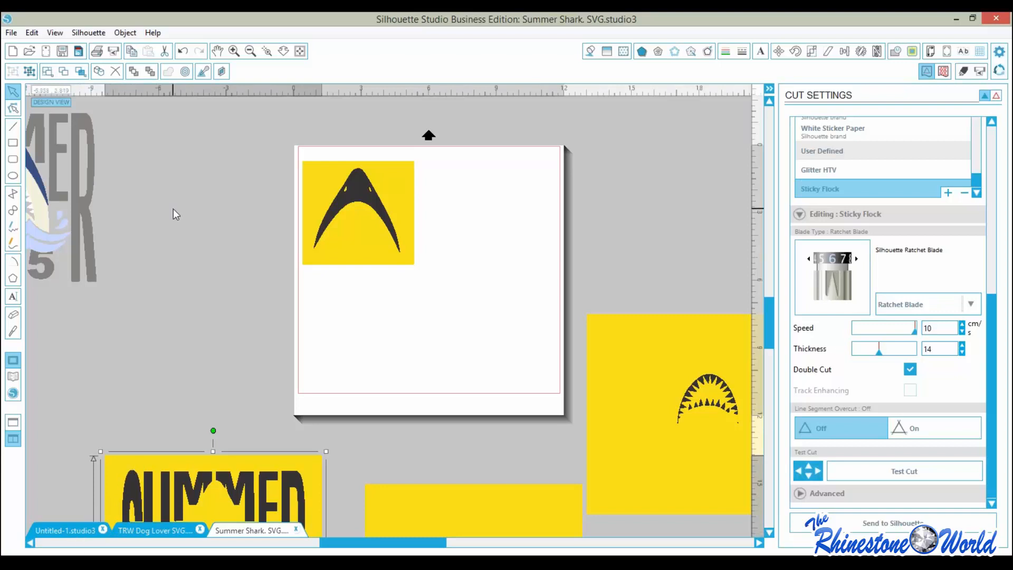
- Open the file TRW Dog Lover SVG from the 01SVG folder again
click(11, 34)
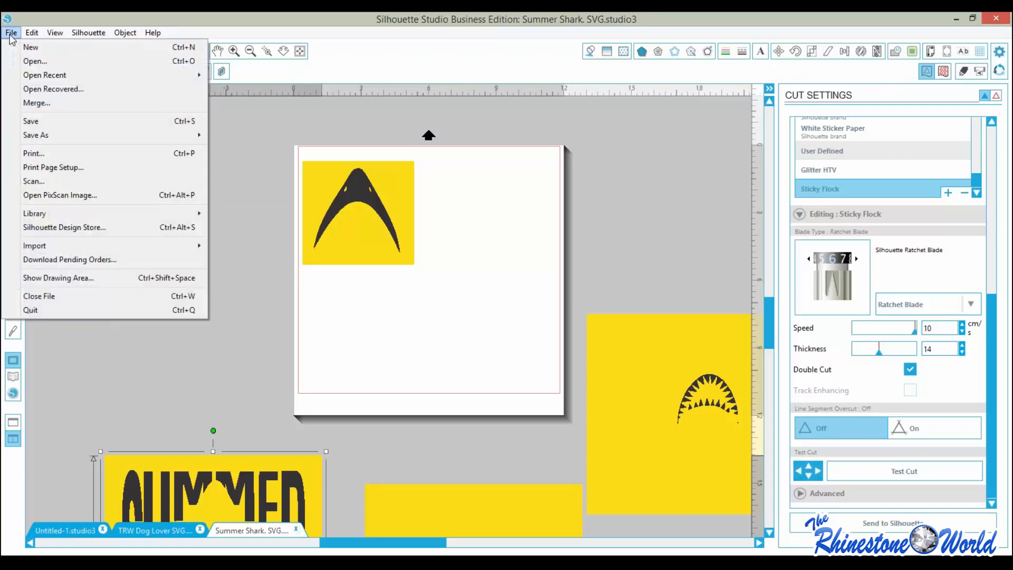
click(27, 62)
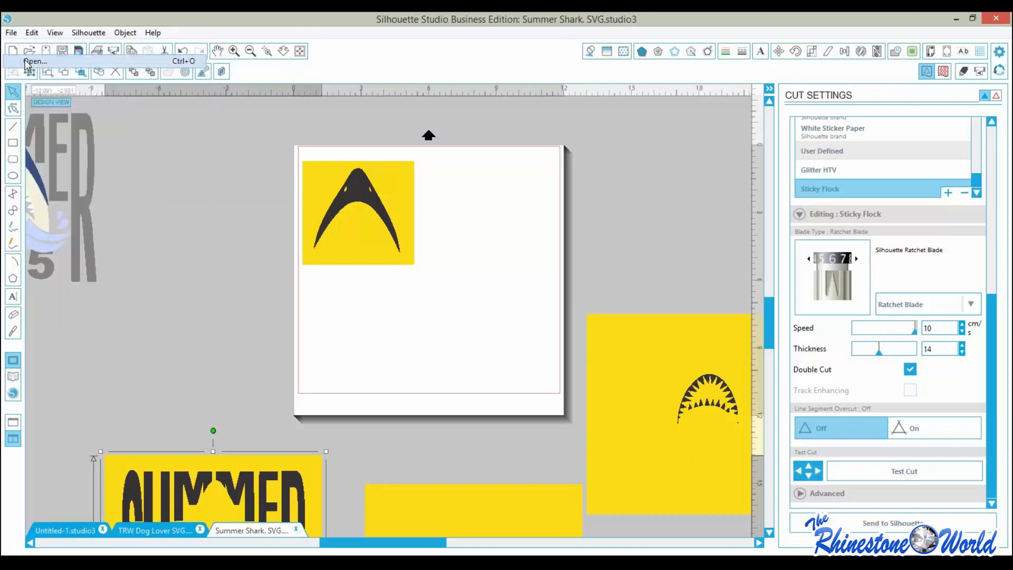
click(317, 127)
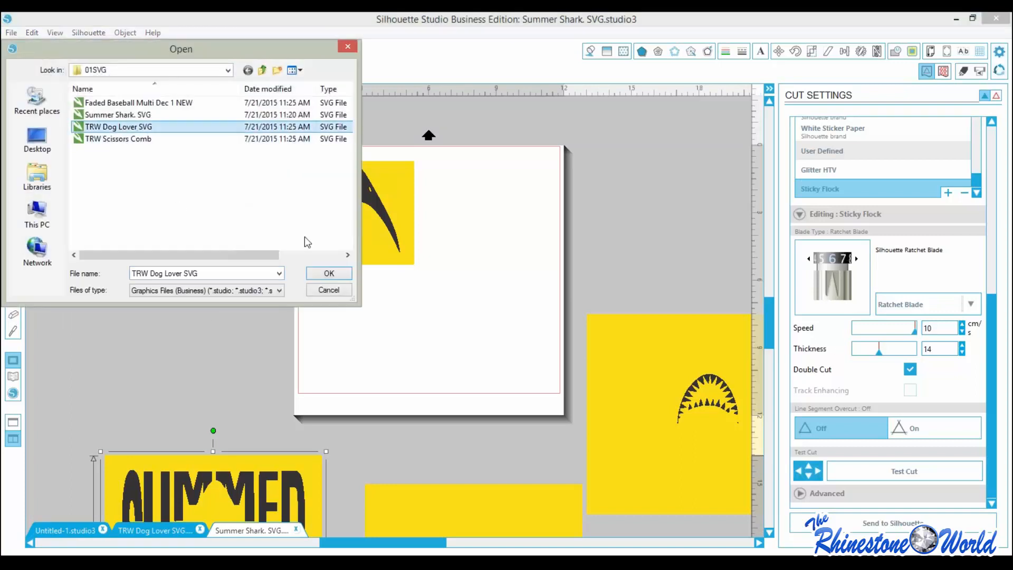
click(328, 273)
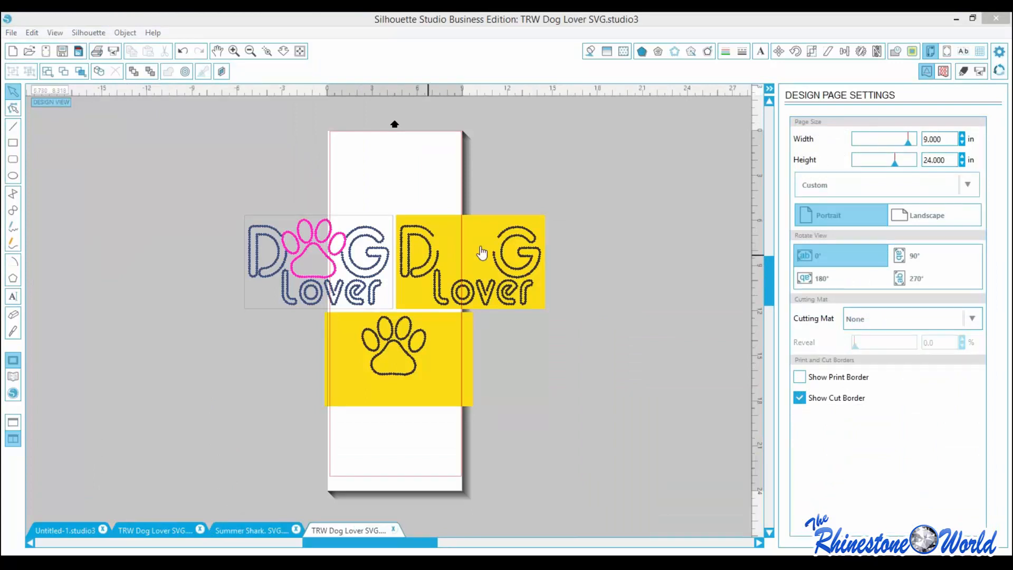
- Shift the whole Dog Lover artwork slightly up on the page and ungroup all of it
drag(463, 282, 385, 284)
click(360, 322)
click(397, 279)
click(375, 409)
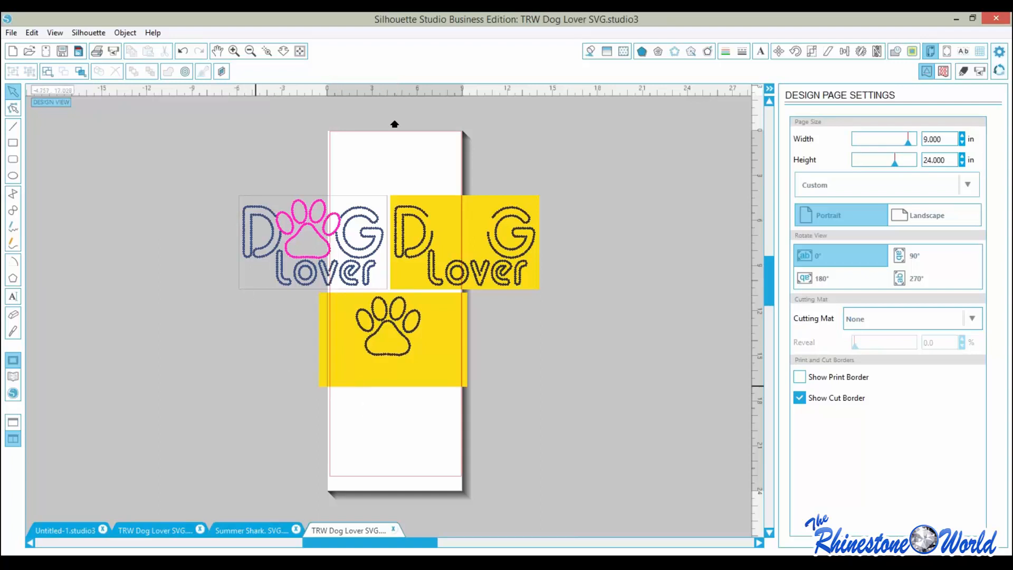
drag(217, 178, 581, 403)
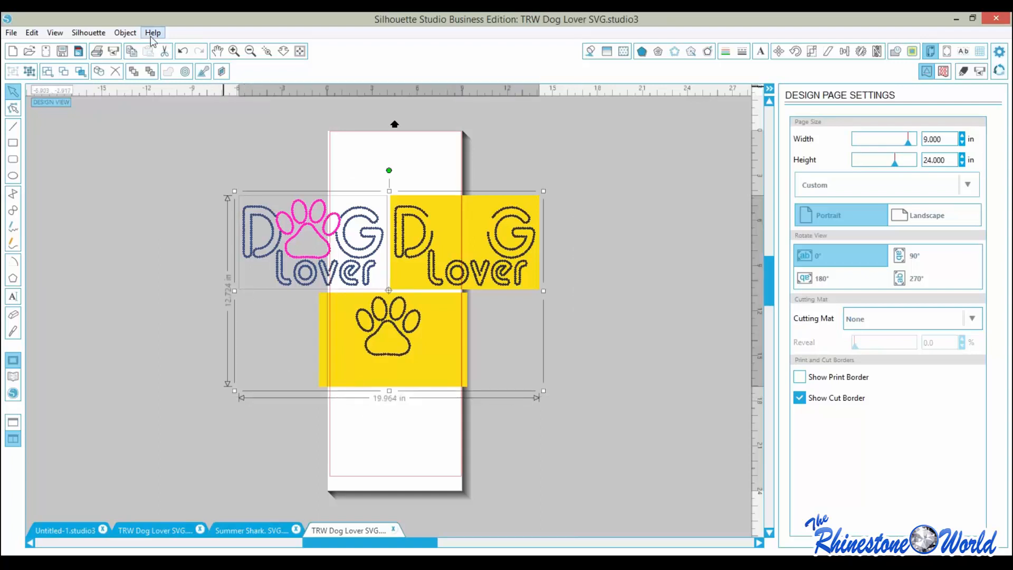
click(125, 33)
click(144, 307)
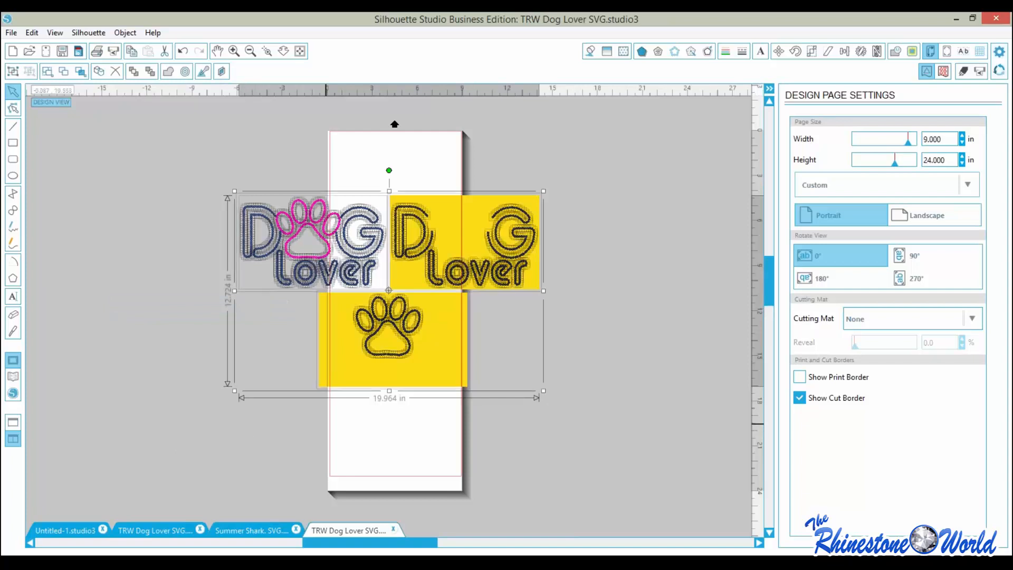
- Group the blue and pink Dog Lover design and move it off the page to the upper left
click(628, 319)
drag(217, 157, 378, 277)
click(129, 33)
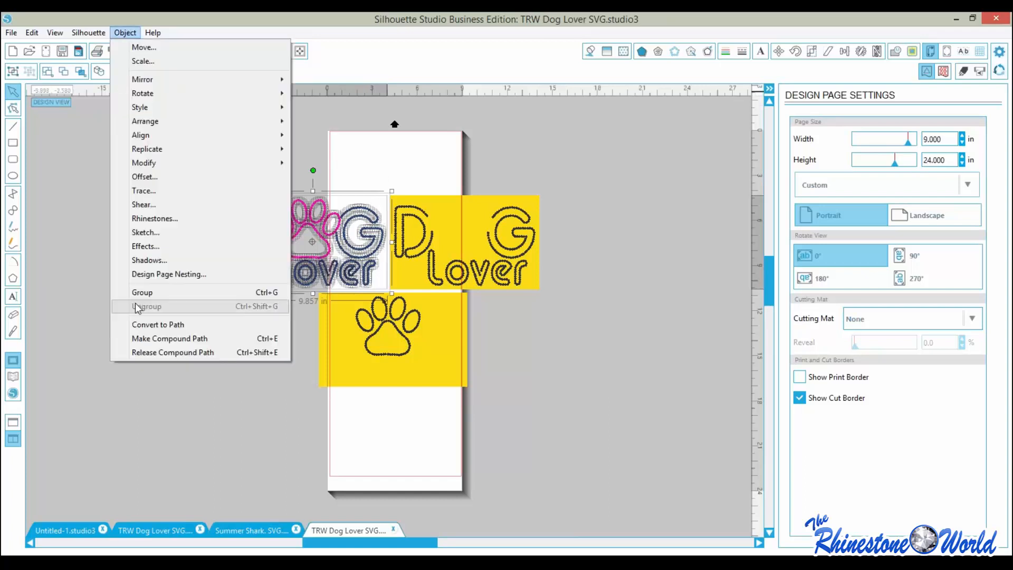
click(142, 292)
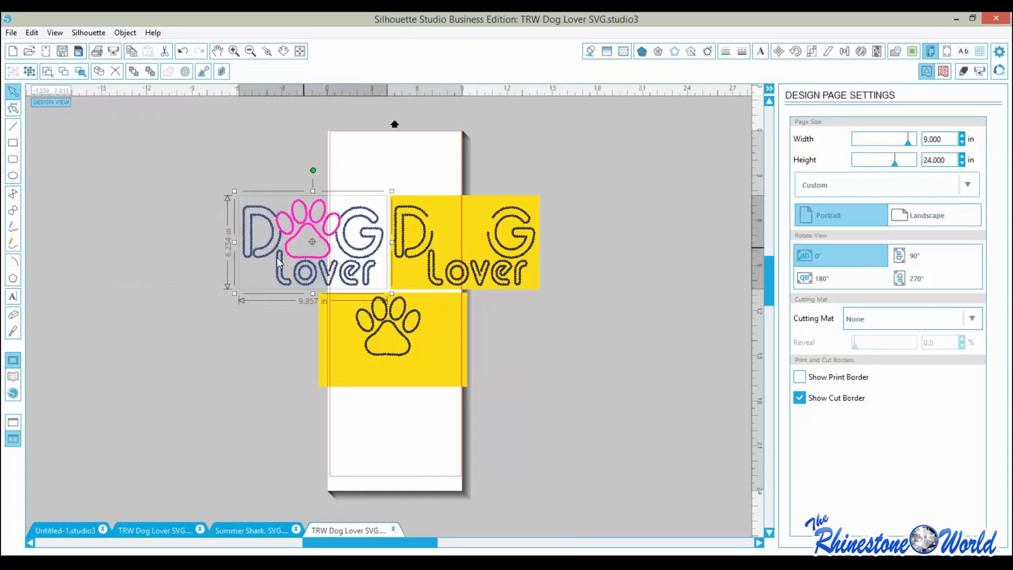
drag(279, 262, 159, 187)
click(206, 233)
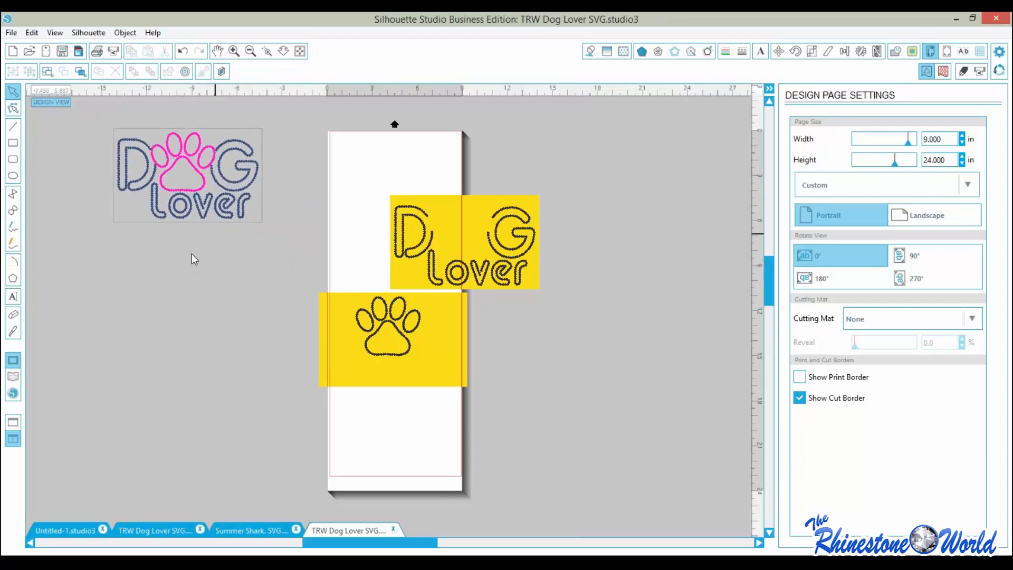
- Group the black paw print with its yellow background
mouse_move(522, 212)
mouse_down()
mouse_move(443, 196)
mouse_move(514, 212)
mouse_up()
drag(274, 282, 347, 426)
drag(606, 385, 336, 296)
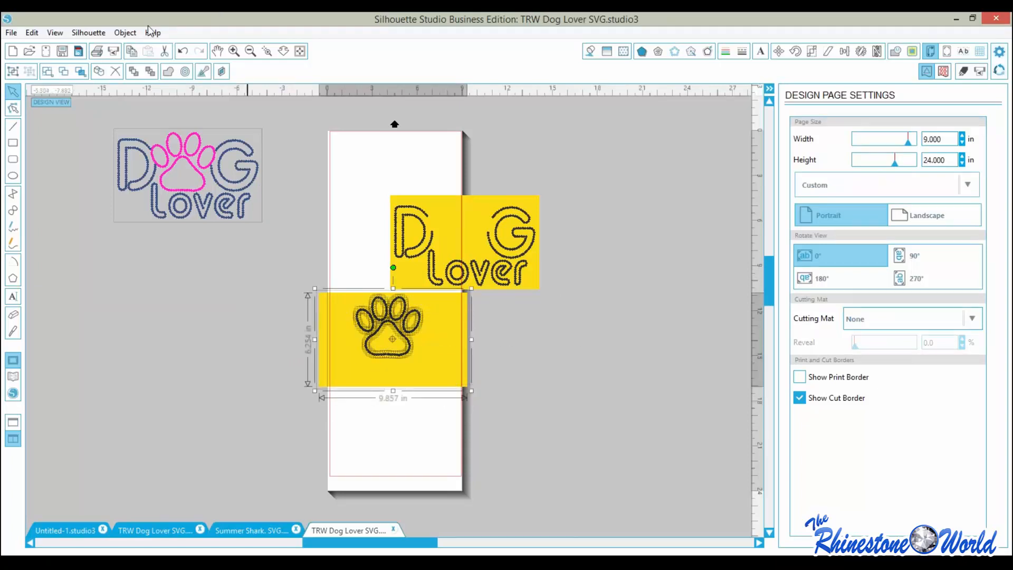
click(125, 33)
click(153, 292)
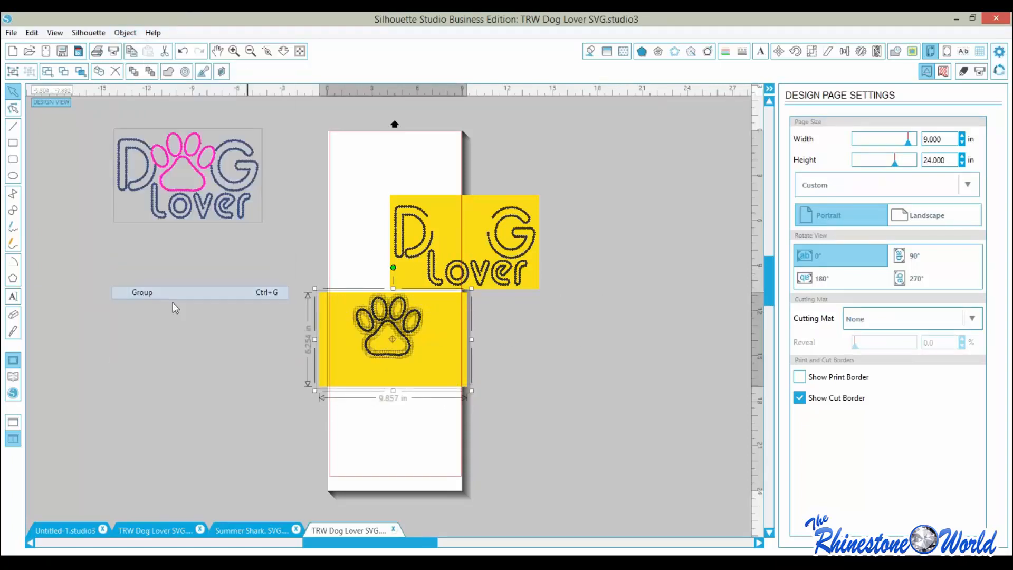
- Group the black "D G Lover" lettering with its yellow background and move the paw template down toward the page's lower end
click(384, 436)
mouse_move(375, 186)
mouse_down()
mouse_move(385, 236)
mouse_move(465, 287)
mouse_move(545, 288)
mouse_up()
click(125, 32)
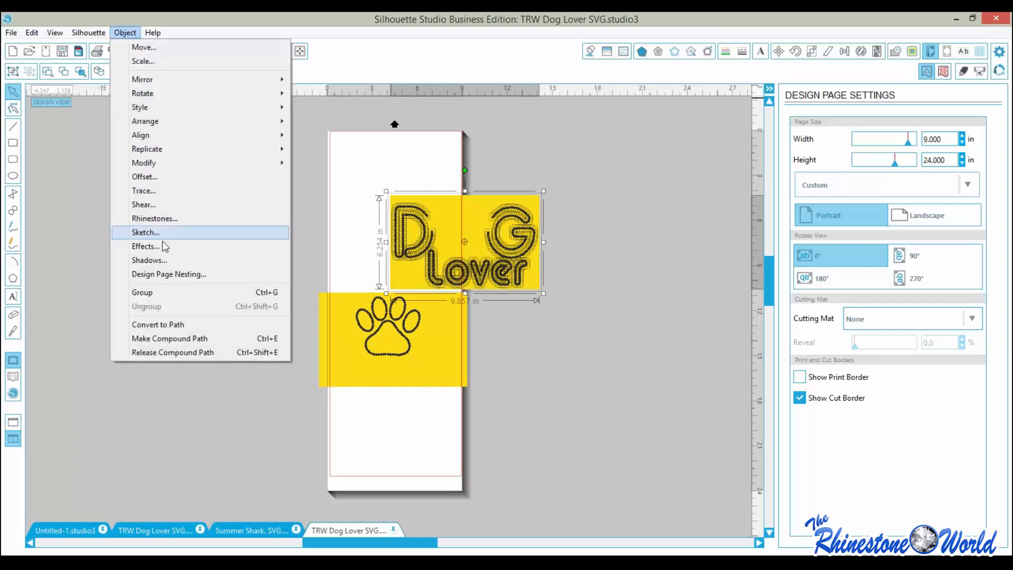
click(142, 292)
drag(423, 357, 372, 444)
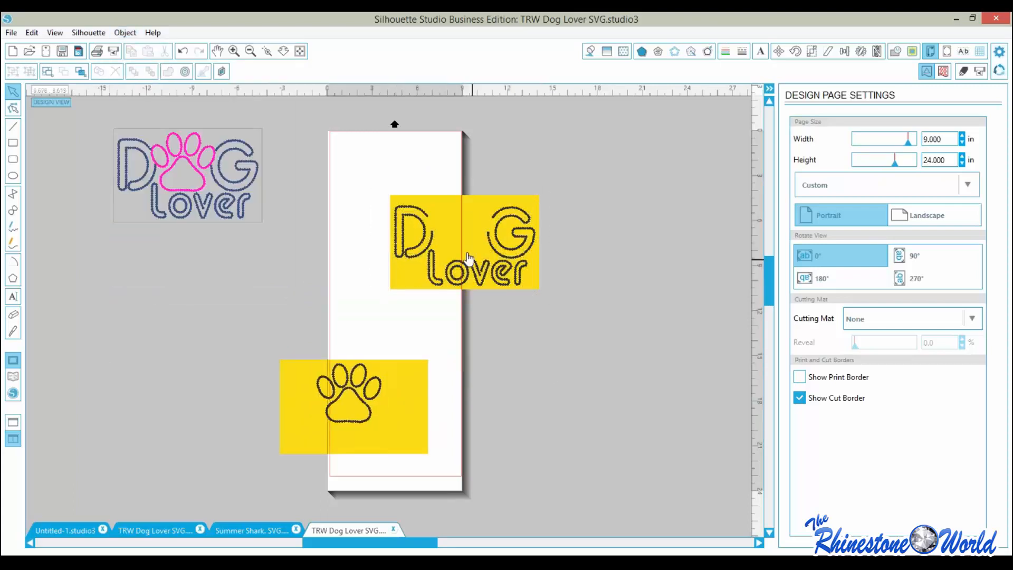
- Rotate the "D G Lover" lettering template 90° clockwise and fit it inside the cut border at the page's upper left corner
drag(451, 283, 387, 228)
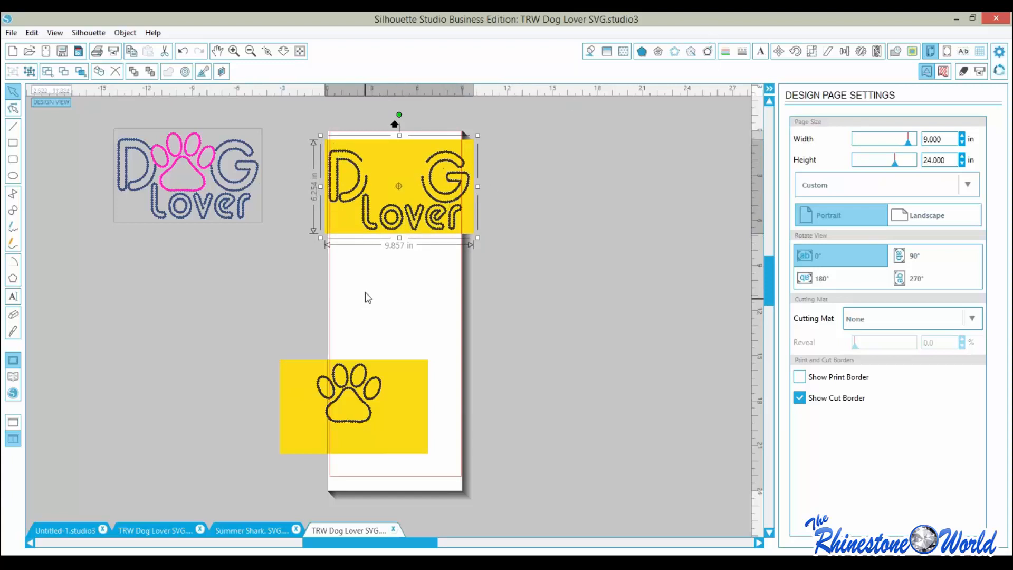
click(795, 52)
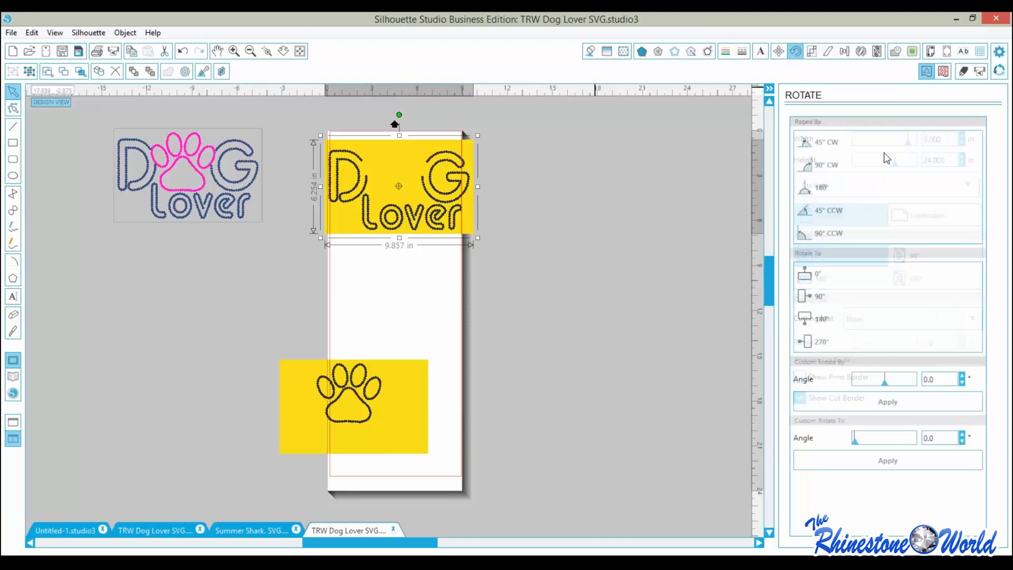
click(838, 165)
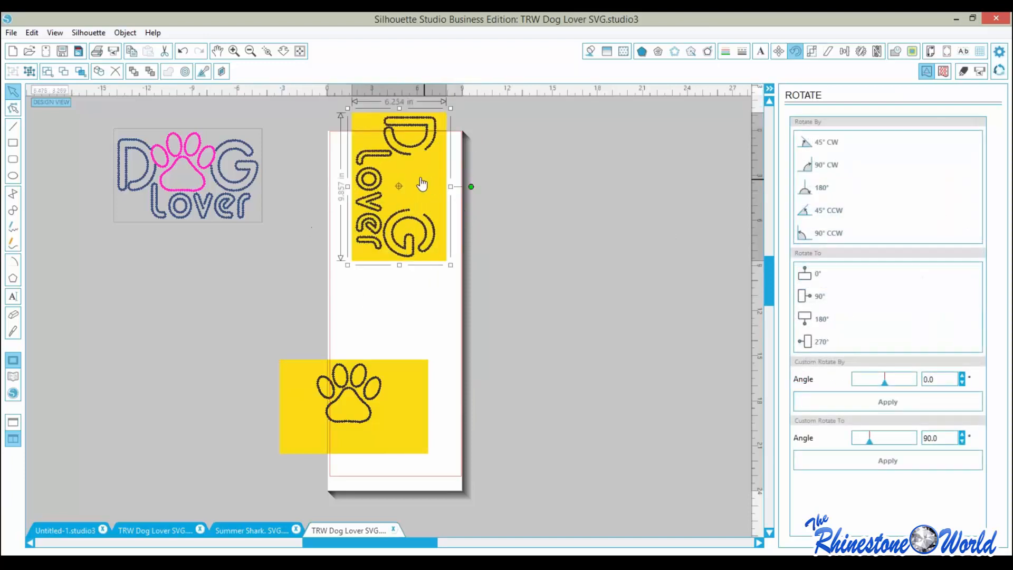
drag(421, 185, 405, 206)
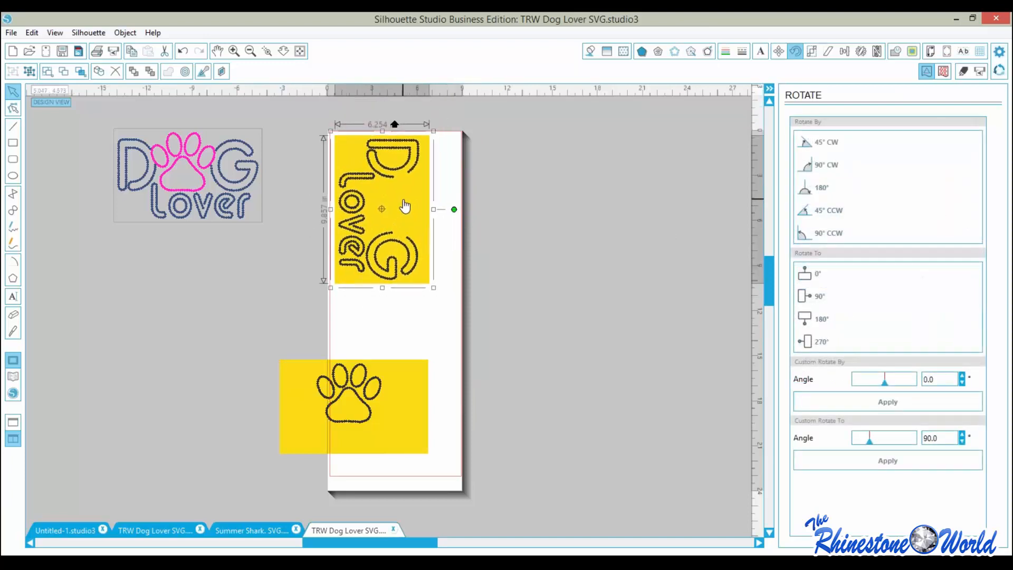
- Rotate the paw template 90° clockwise and align it directly below the lettering template on the page
click(376, 378)
click(817, 171)
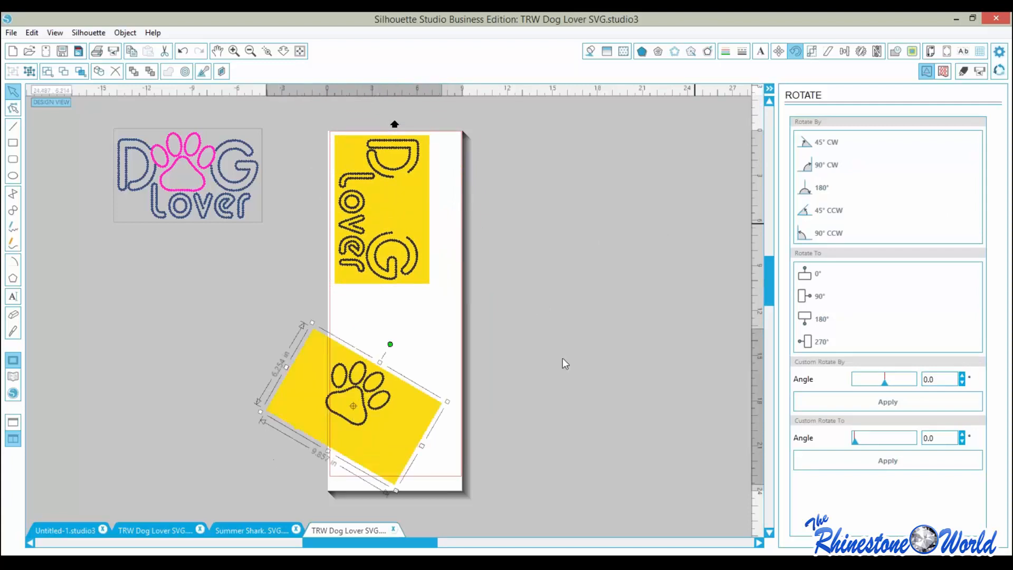
drag(364, 364, 384, 327)
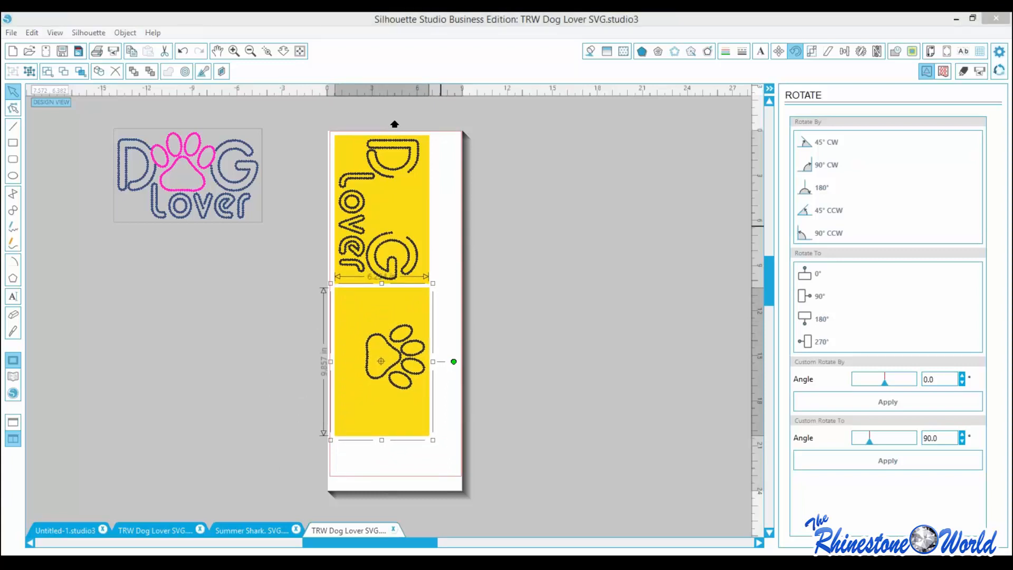
click(448, 225)
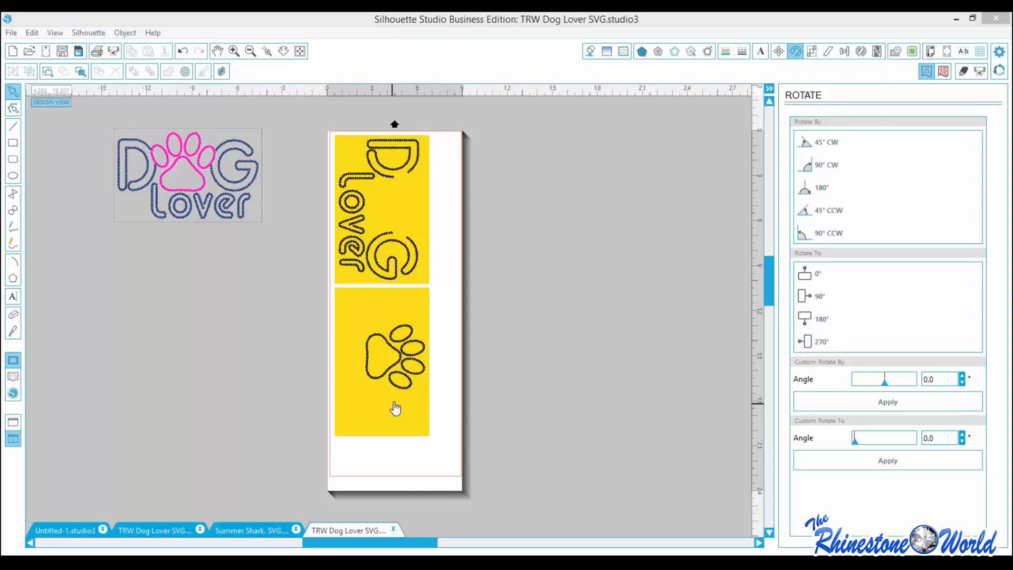
- Stack the paw template behind the lettering template at the page's top, and separate them by moving the lettering template to the lower half
drag(382, 419, 382, 267)
click(446, 366)
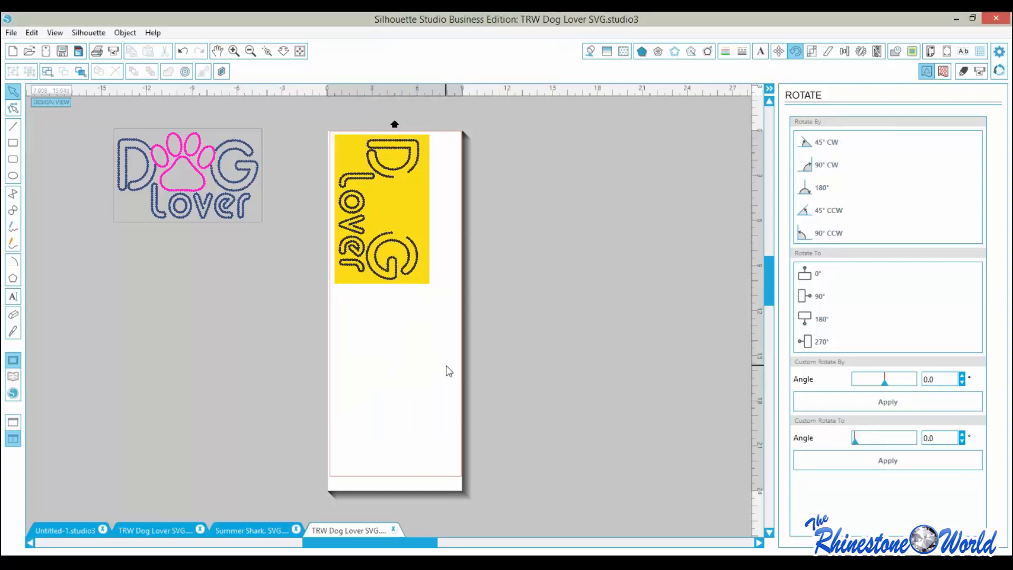
drag(446, 371, 357, 221)
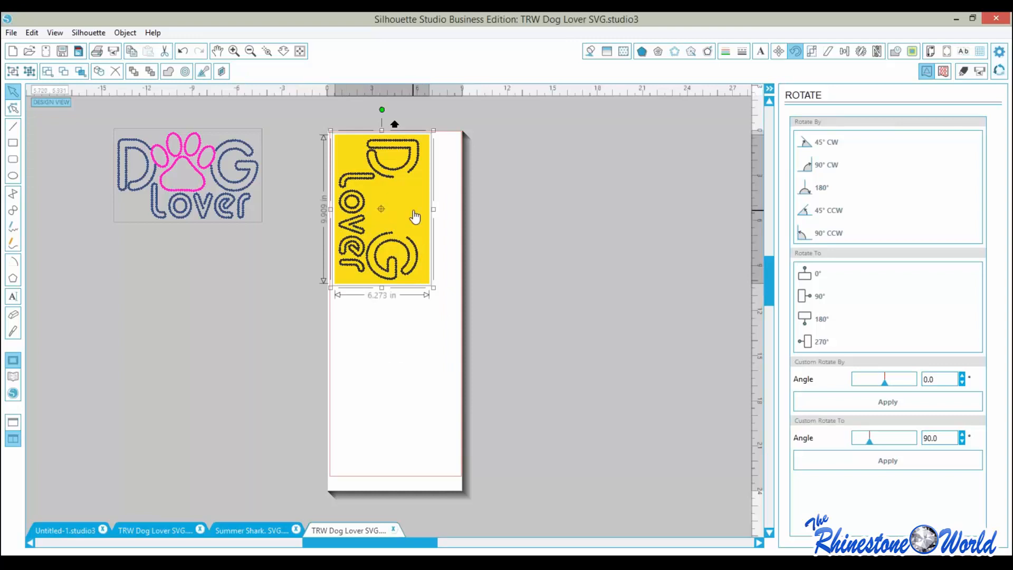
drag(414, 210, 389, 378)
click(431, 312)
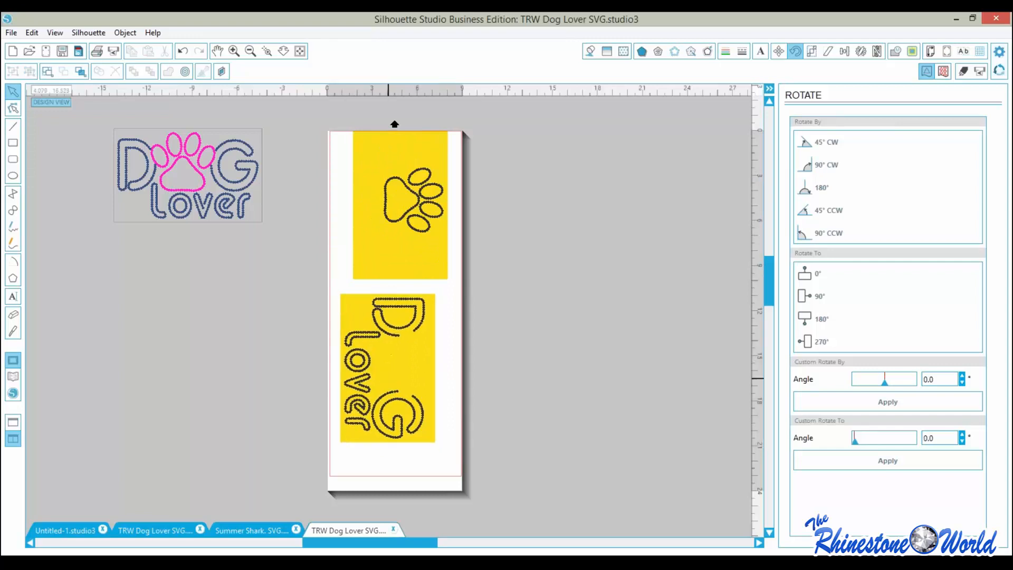